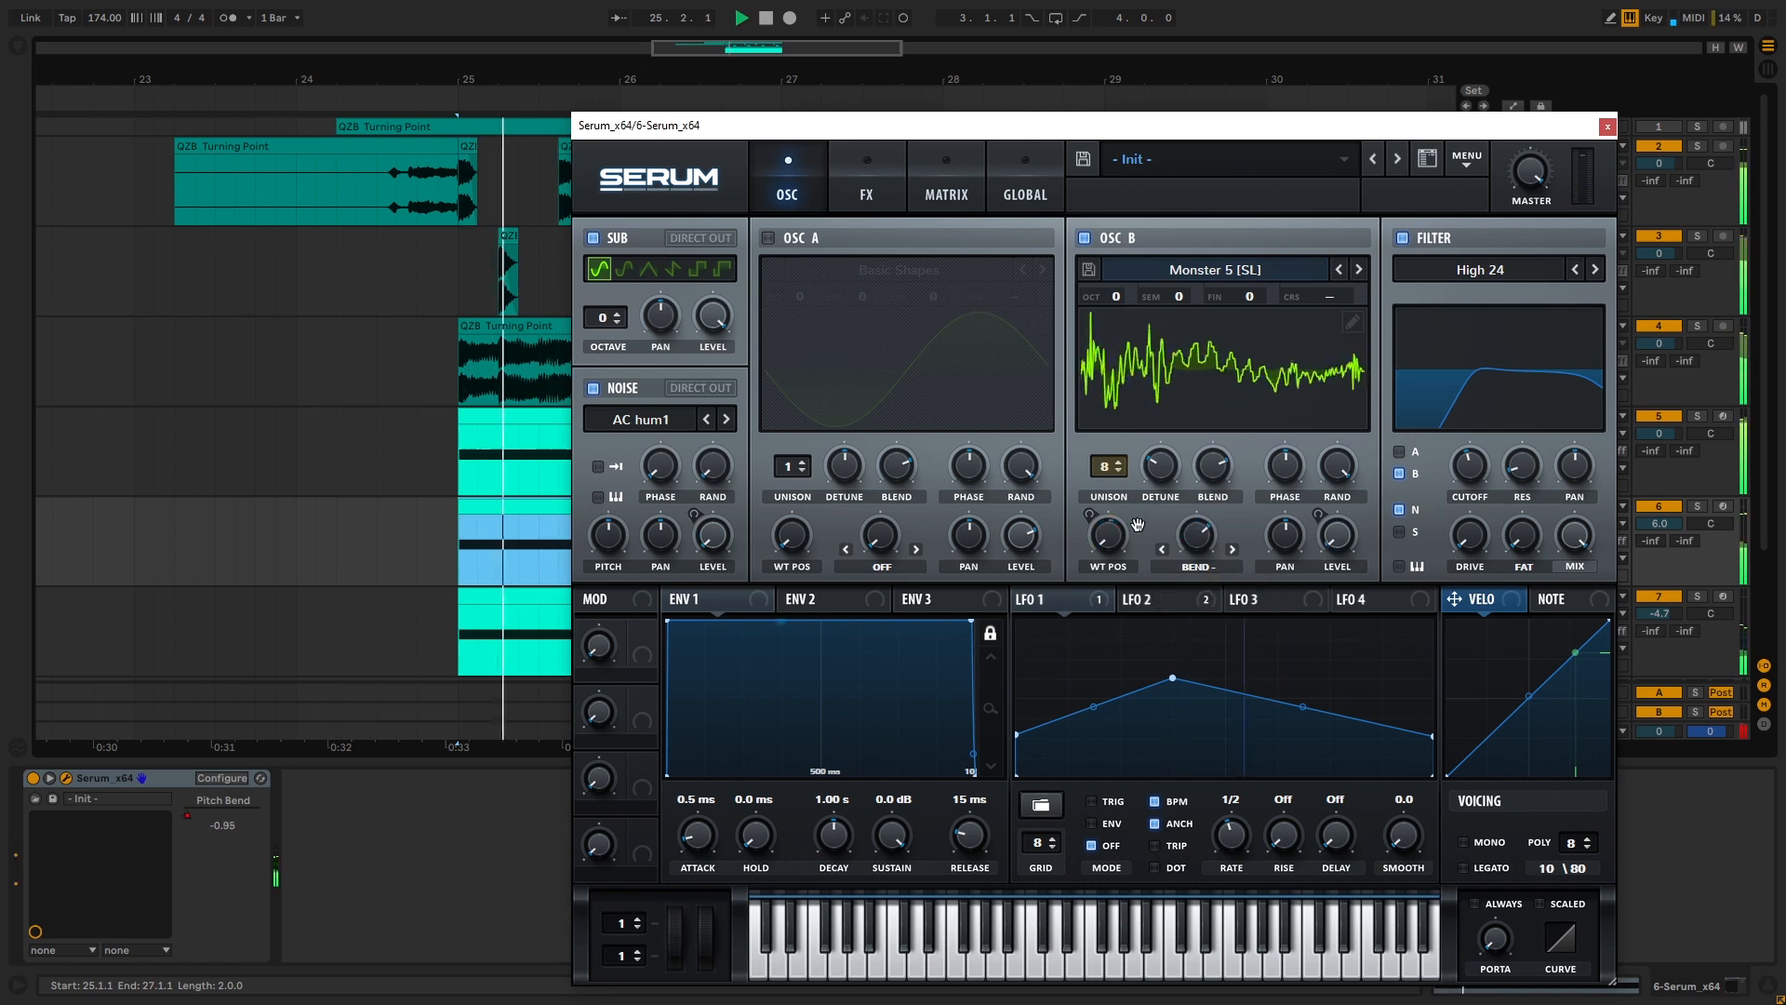
Tweak an effect setting of the Serum patch, return to its oscillators and toggle playback
left_click(866, 190)
left_click_drag(1070, 449, 1093, 452)
left_click(787, 165)
key("space")
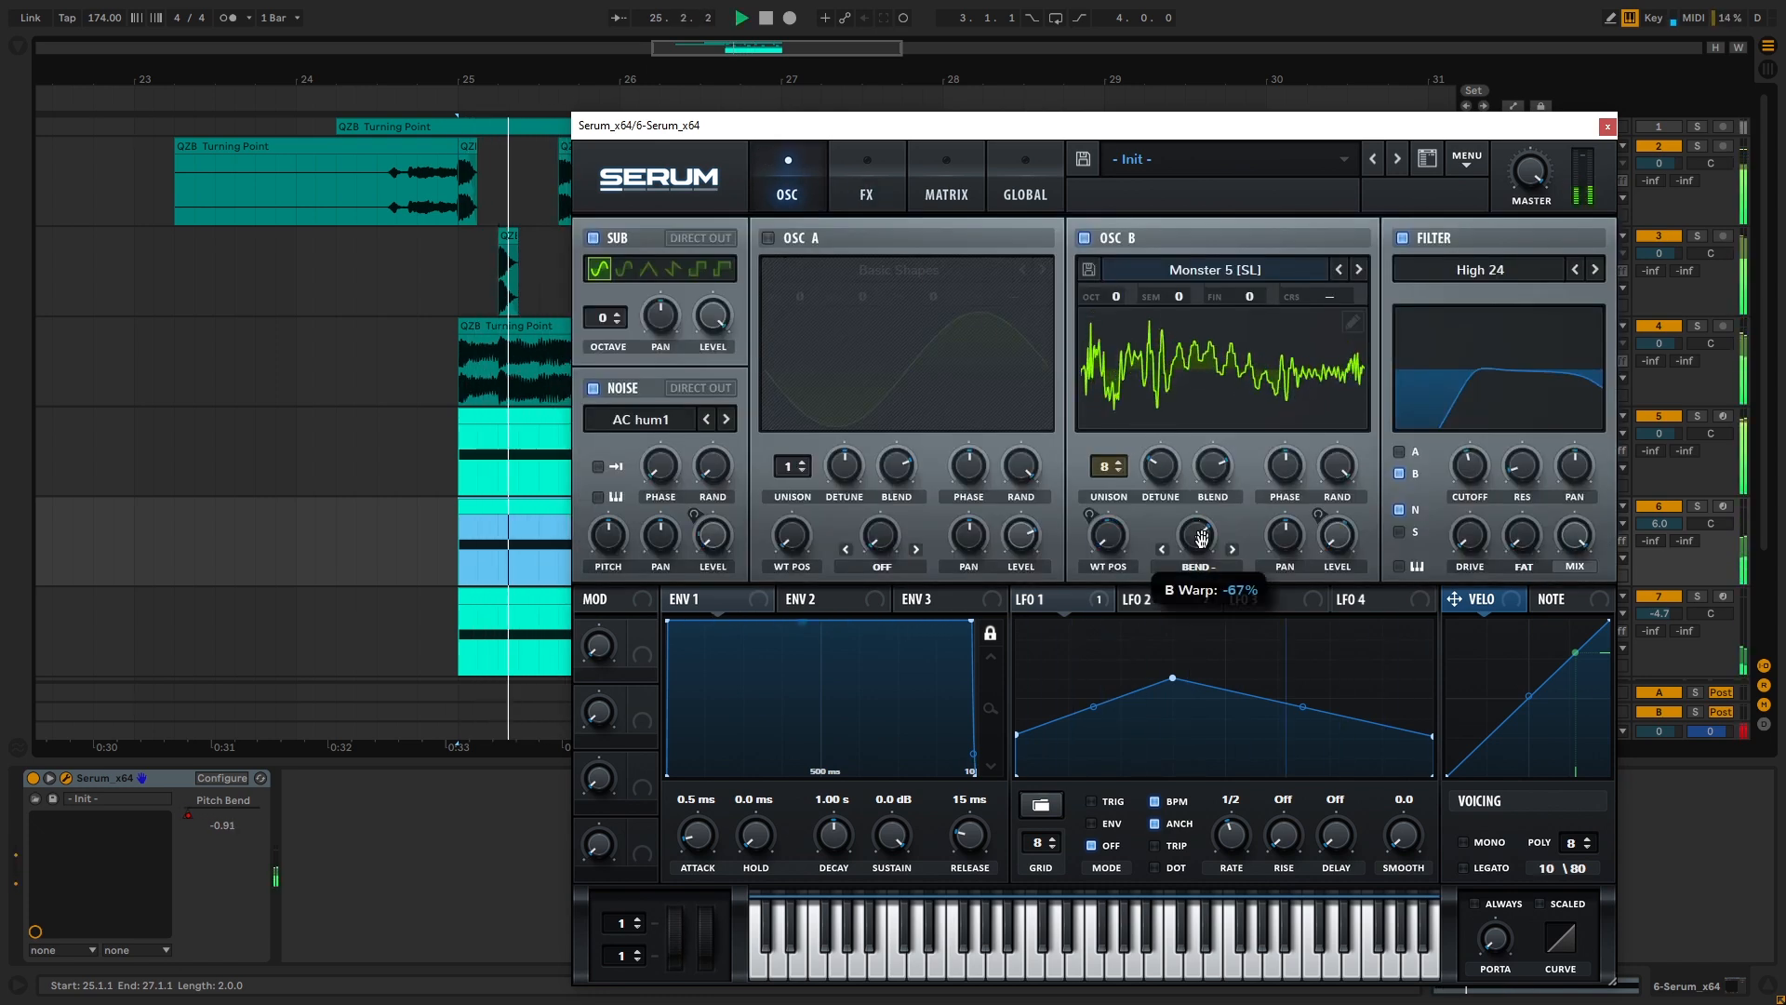
Step OSC B's wavetable forward to Monster 9 [SL] while adjusting the Bend - warp amount, audition it and close the synth
left_click(1355, 270)
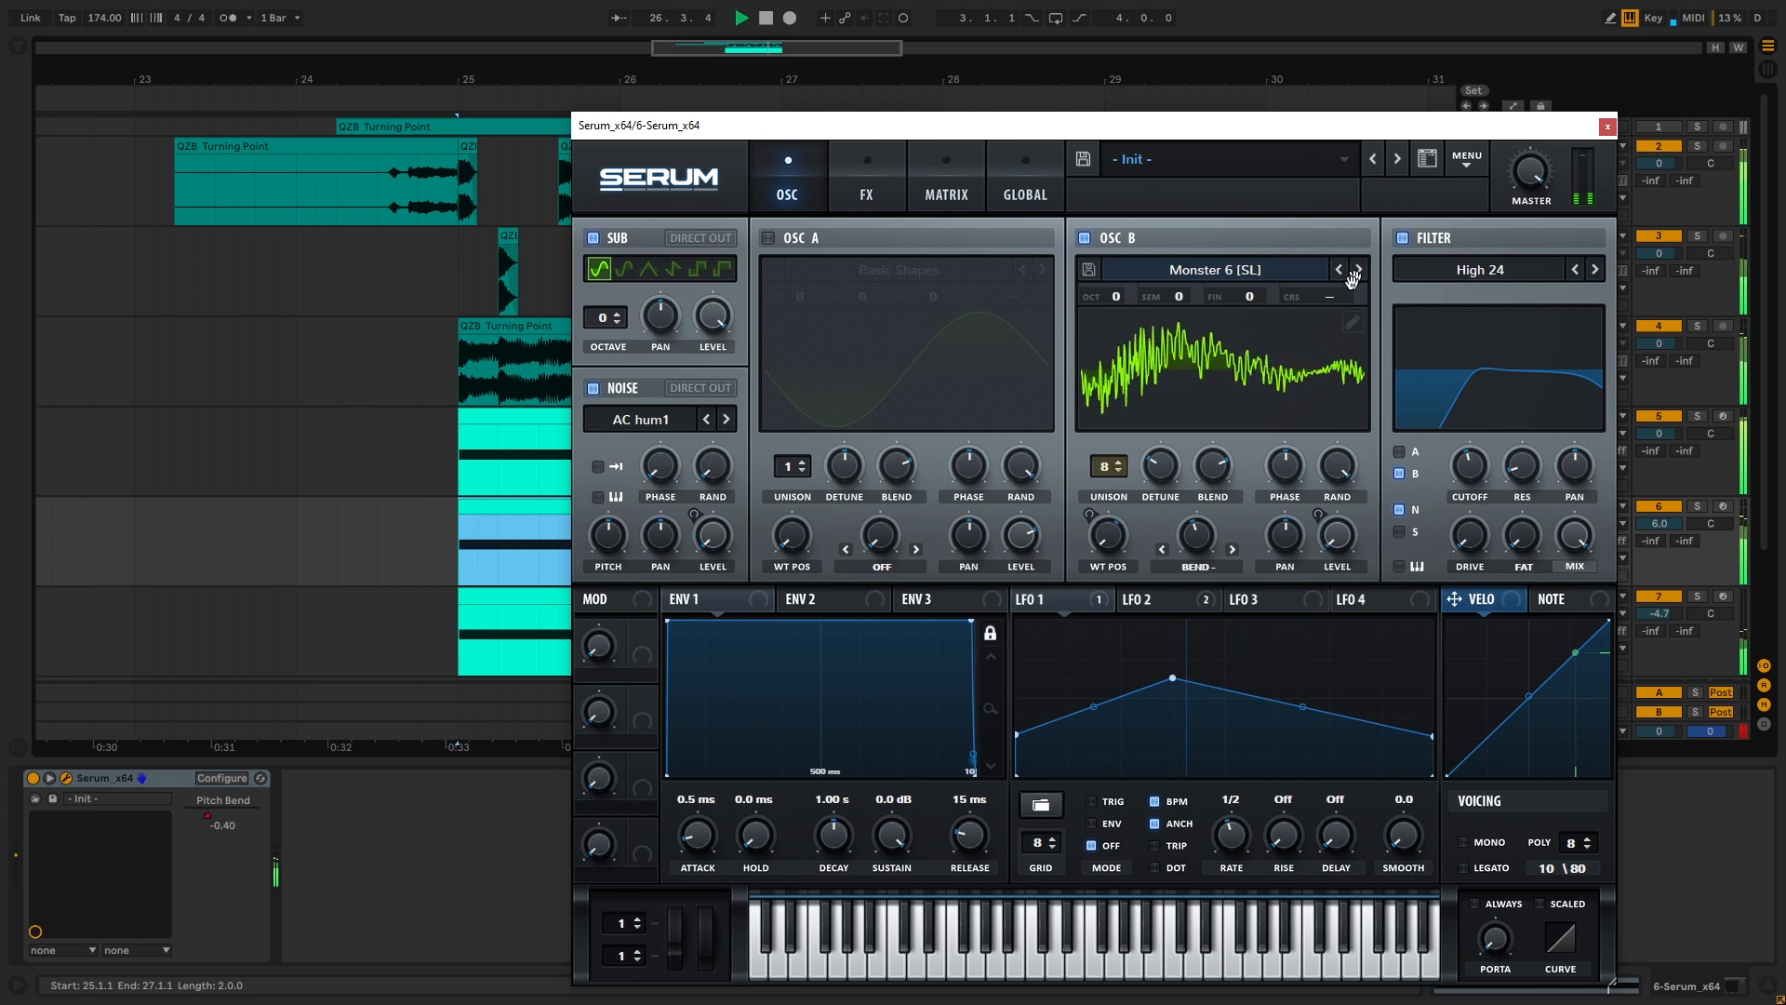
left_click(1356, 270)
left_click_drag(1182, 571, 1203, 532)
left_click(1360, 270)
key("space")
key("space")
left_click(1358, 270)
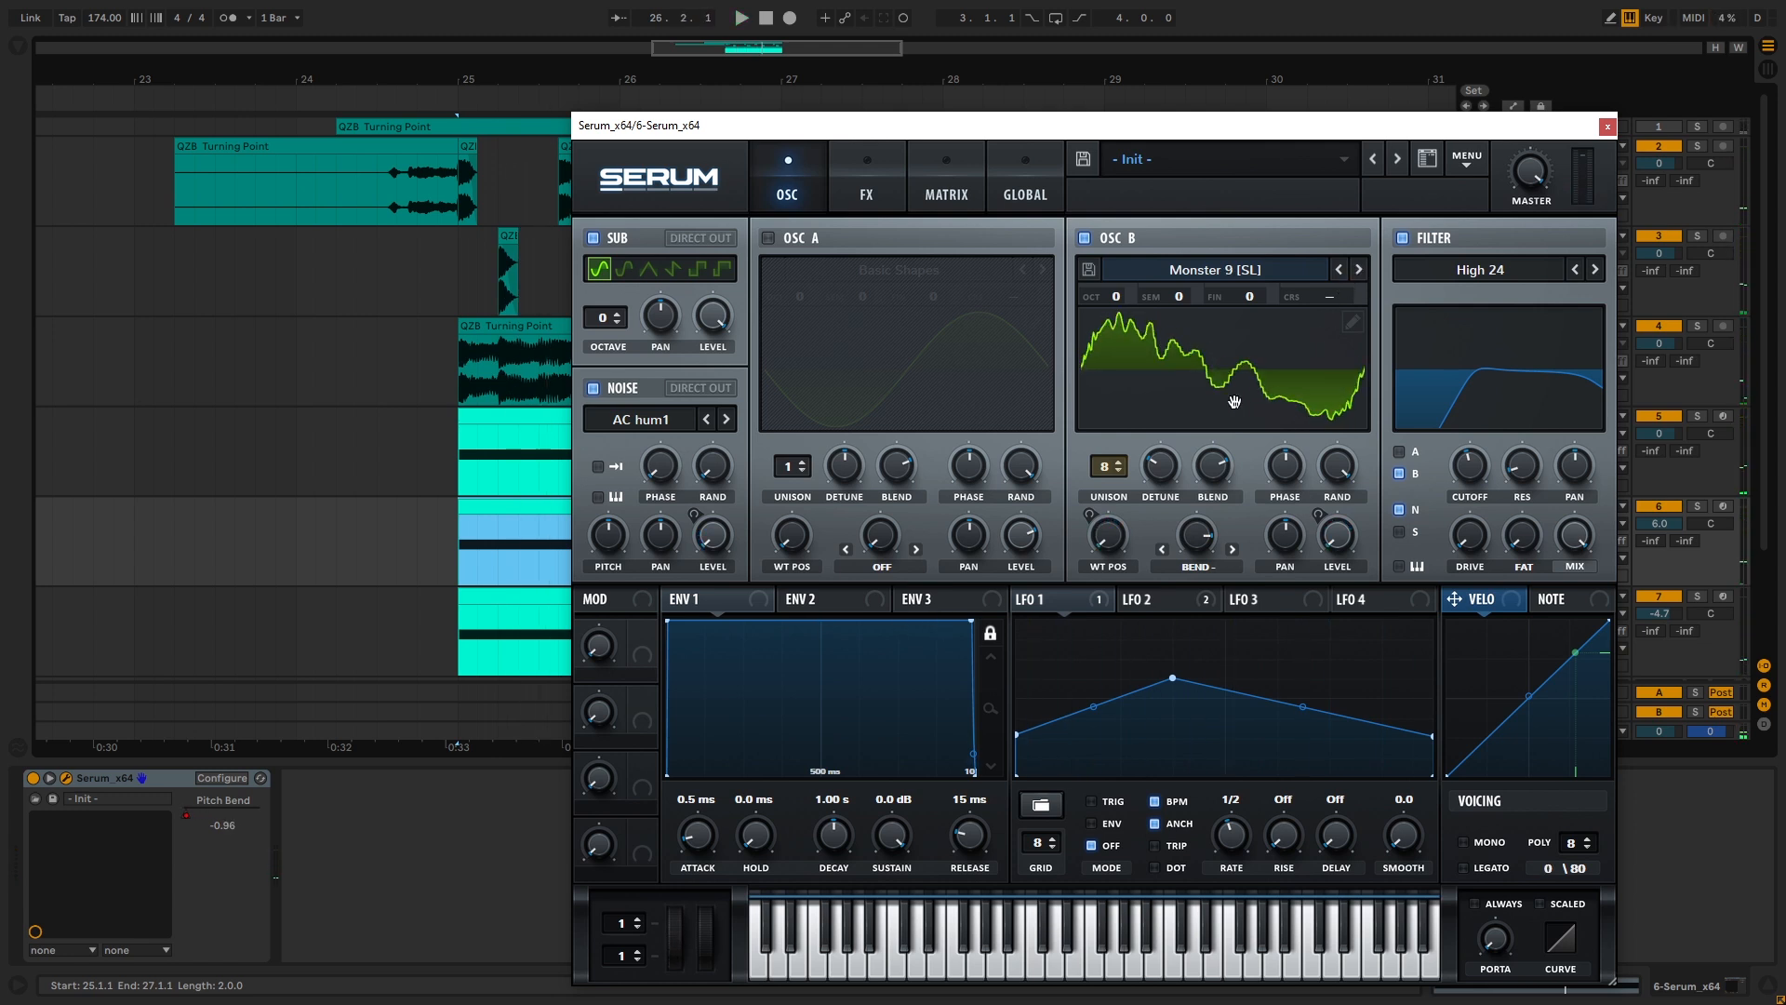
left_click(1608, 126)
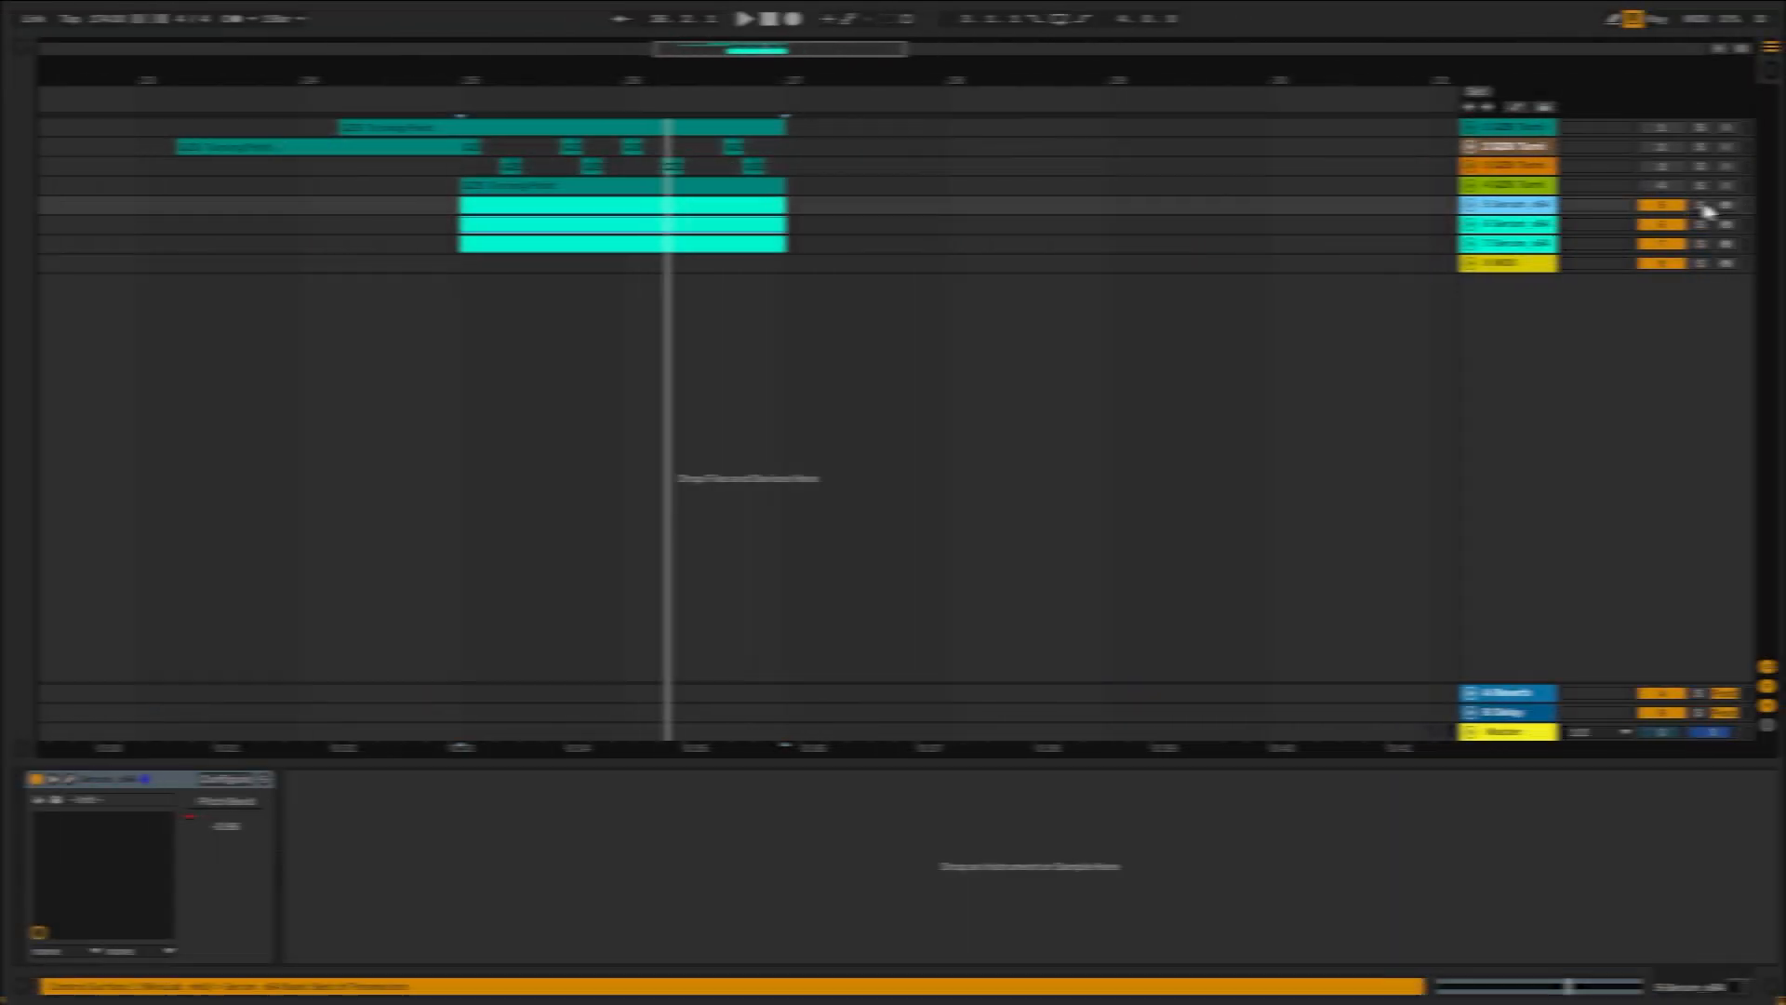
Unfold the three Serum tracks, select track 5's clip from bar 25 to 27 and play it
left_click(1467, 242)
left_click(1467, 223)
left_click(1467, 203)
left_click_drag(466, 248, 791, 253)
key("space")
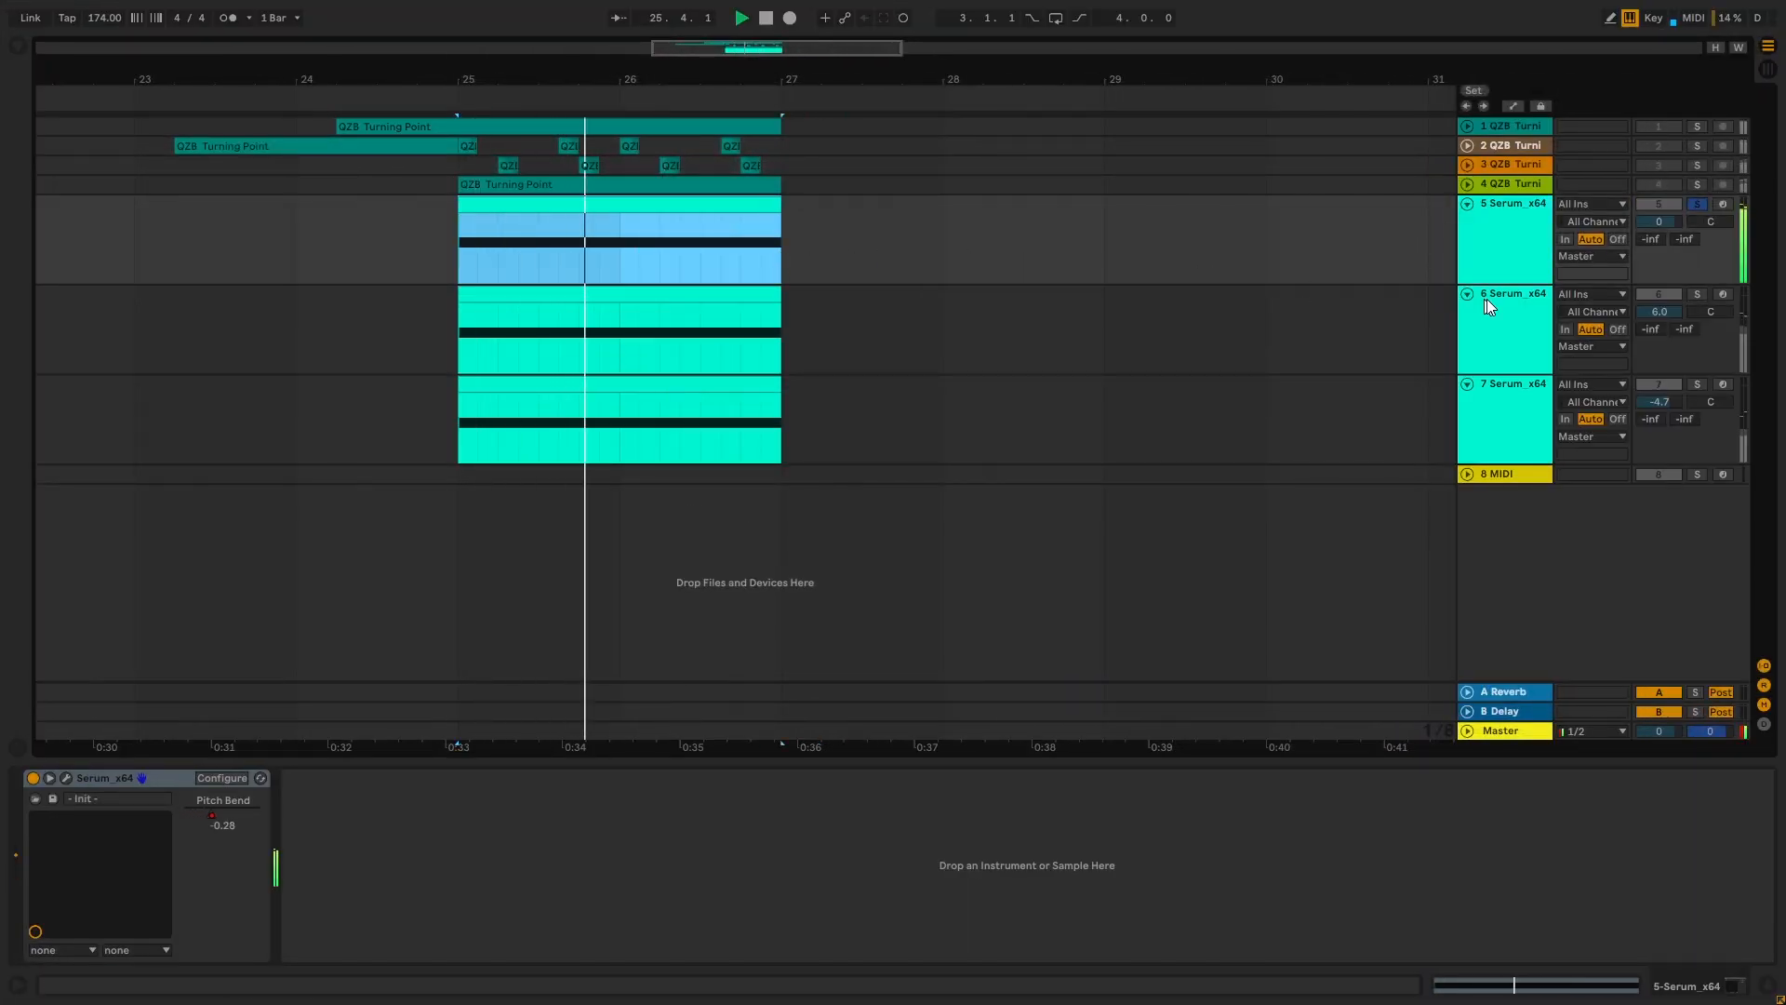
Solo Serum tracks 6 and 7 in turn and listen to each layer
left_click(1697, 294)
left_click(1517, 332)
left_click(1517, 389)
key("space")
left_click(1697, 385)
key("space")
left_click(1512, 398)
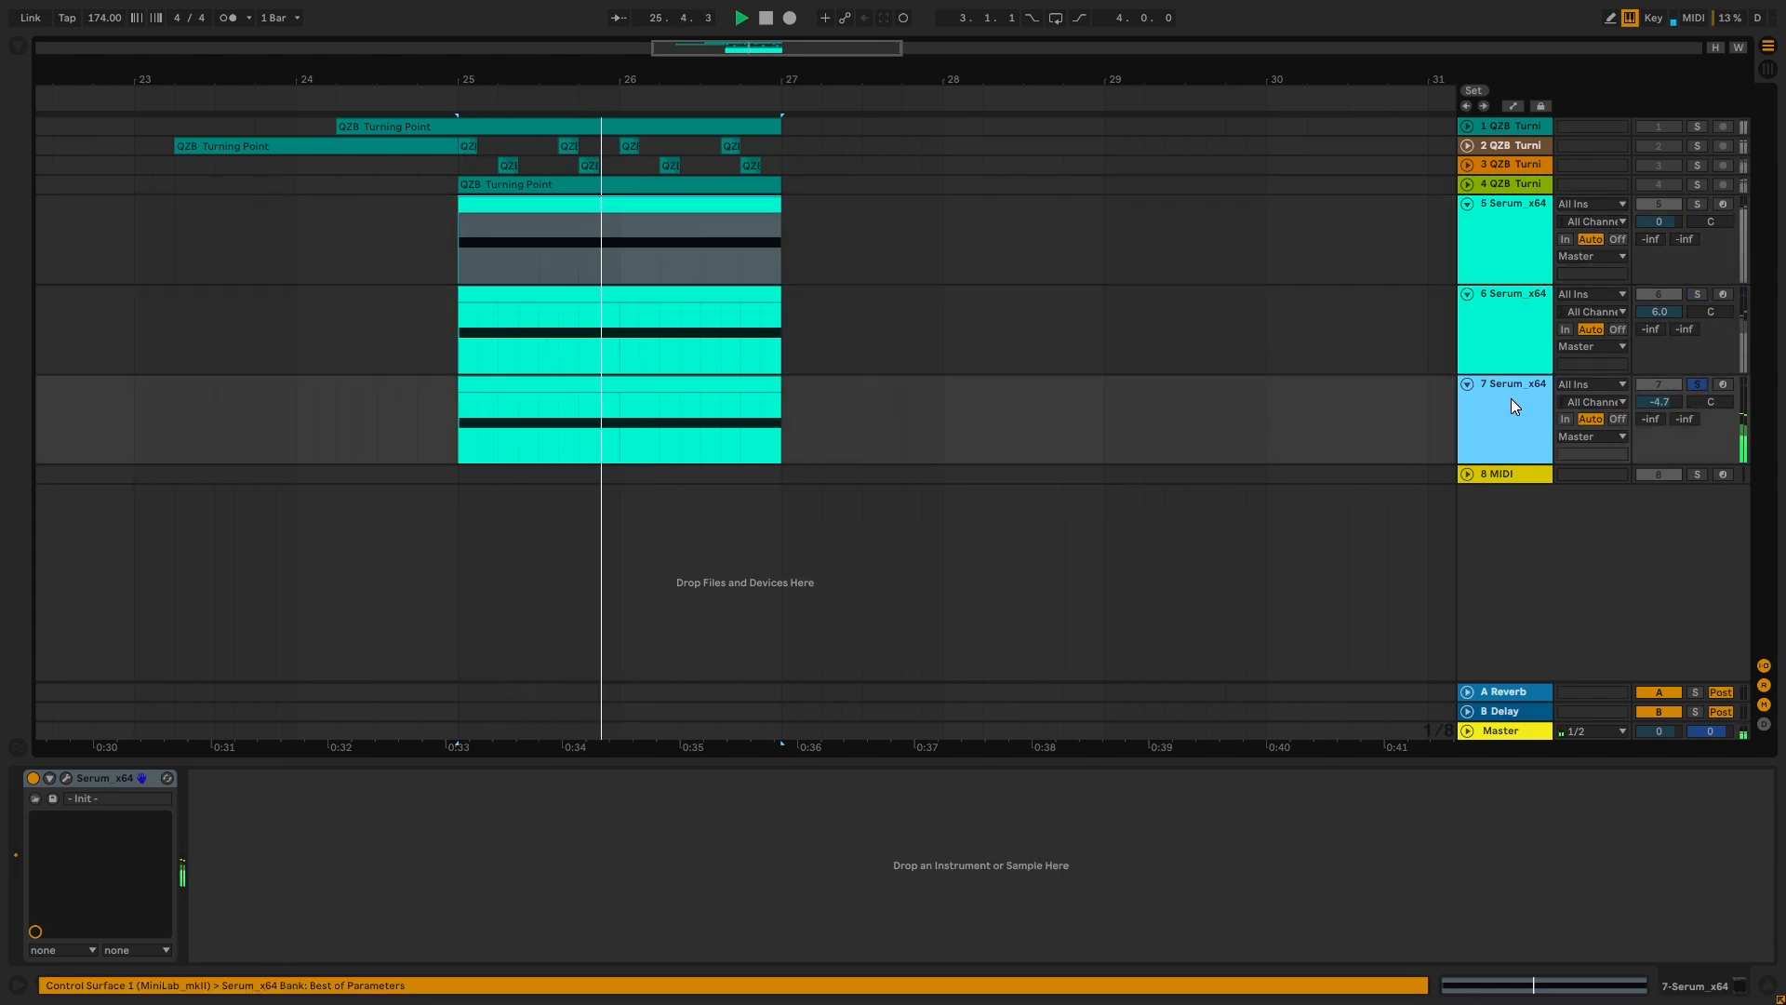
Go through the three Serum tracks, selecting each one and ending on track 5
left_click(1509, 349)
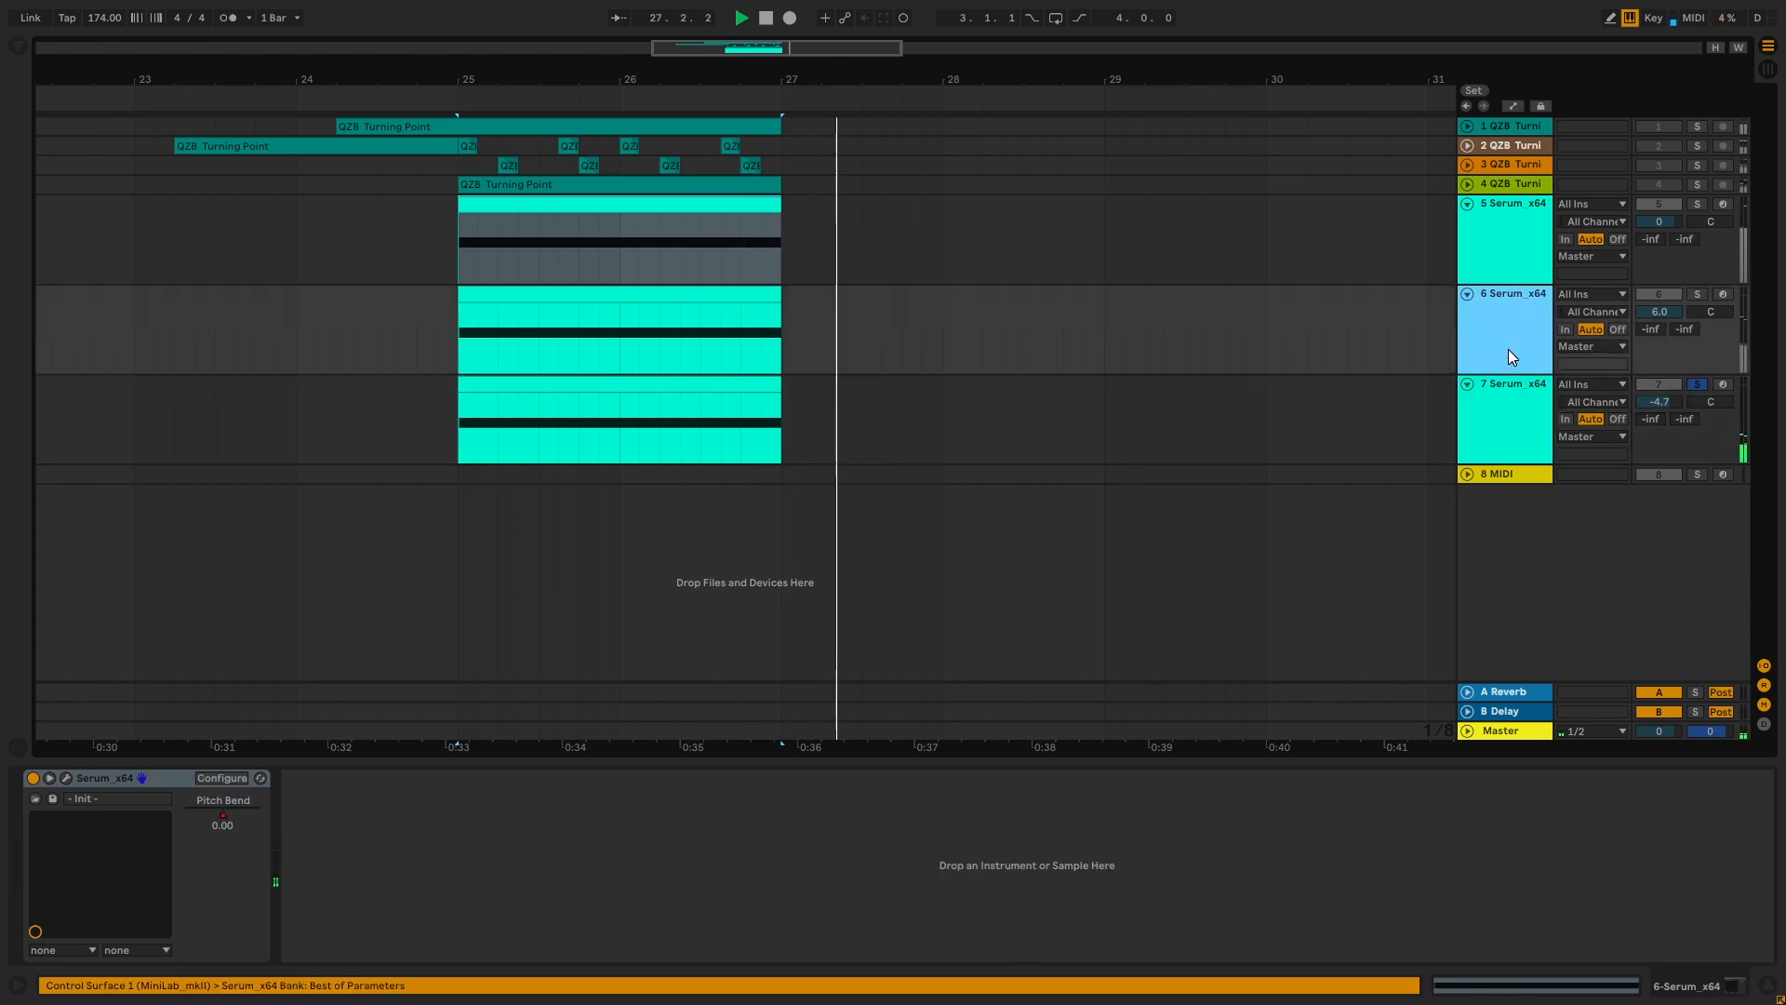
left_click(1500, 234)
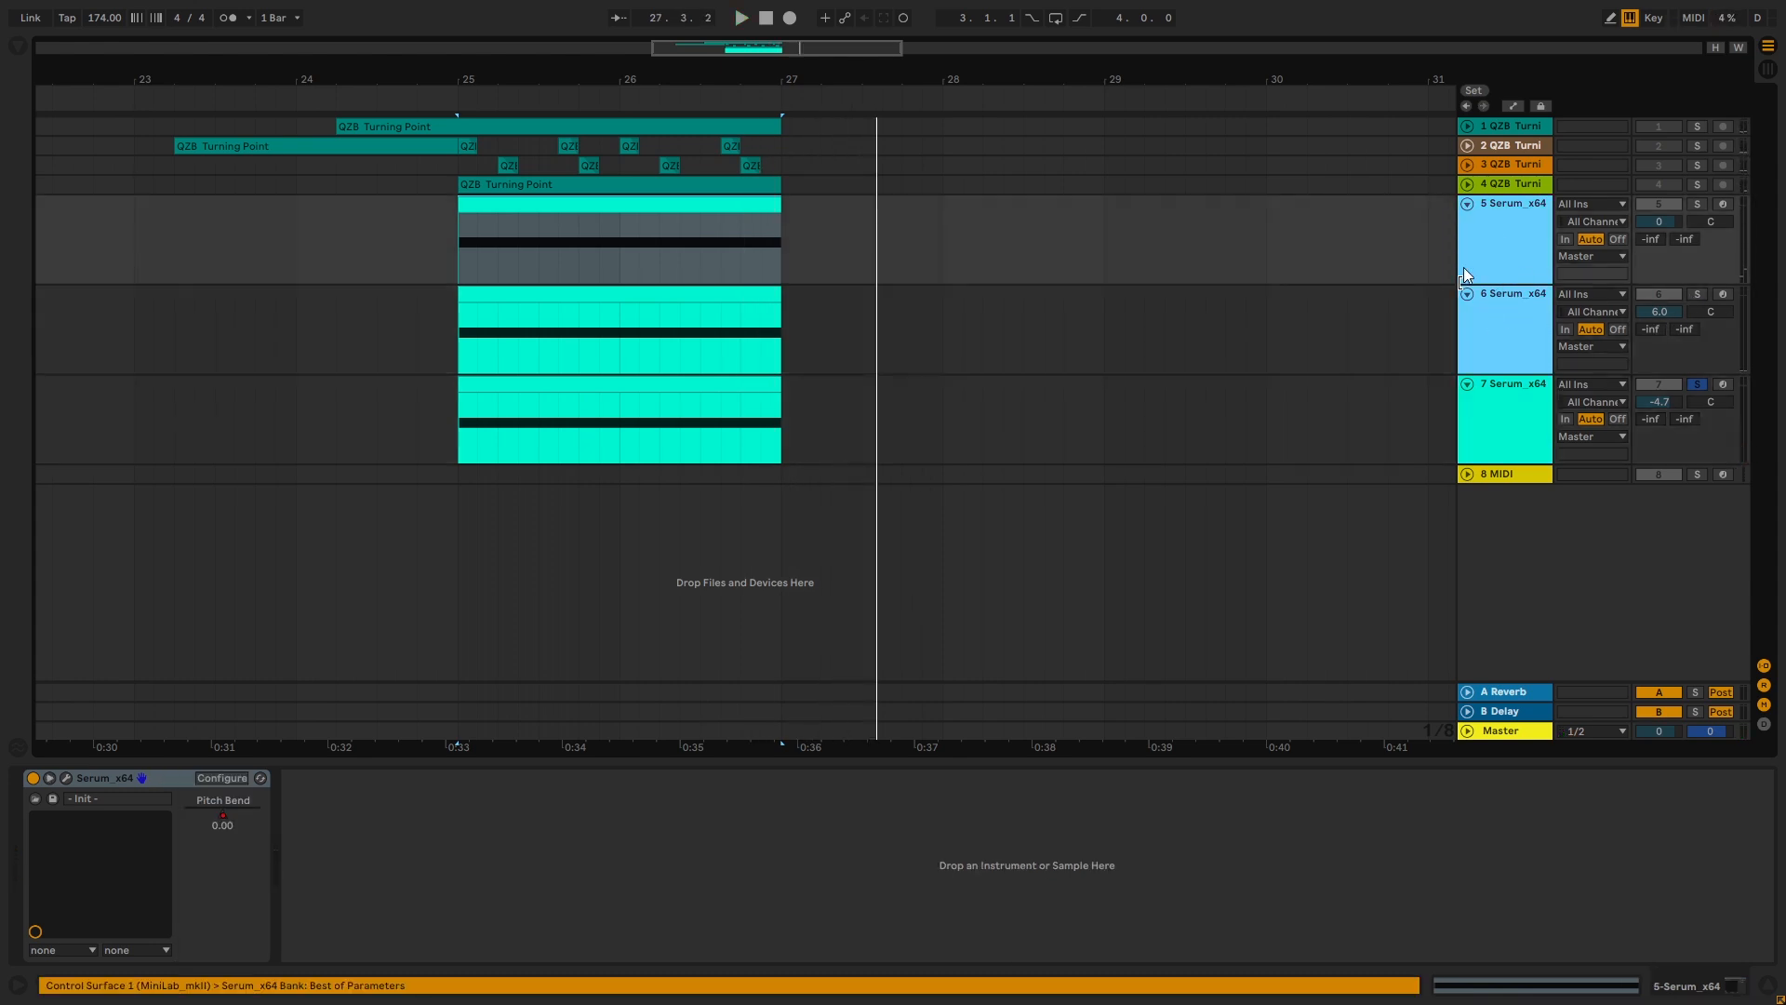
left_click(1508, 415)
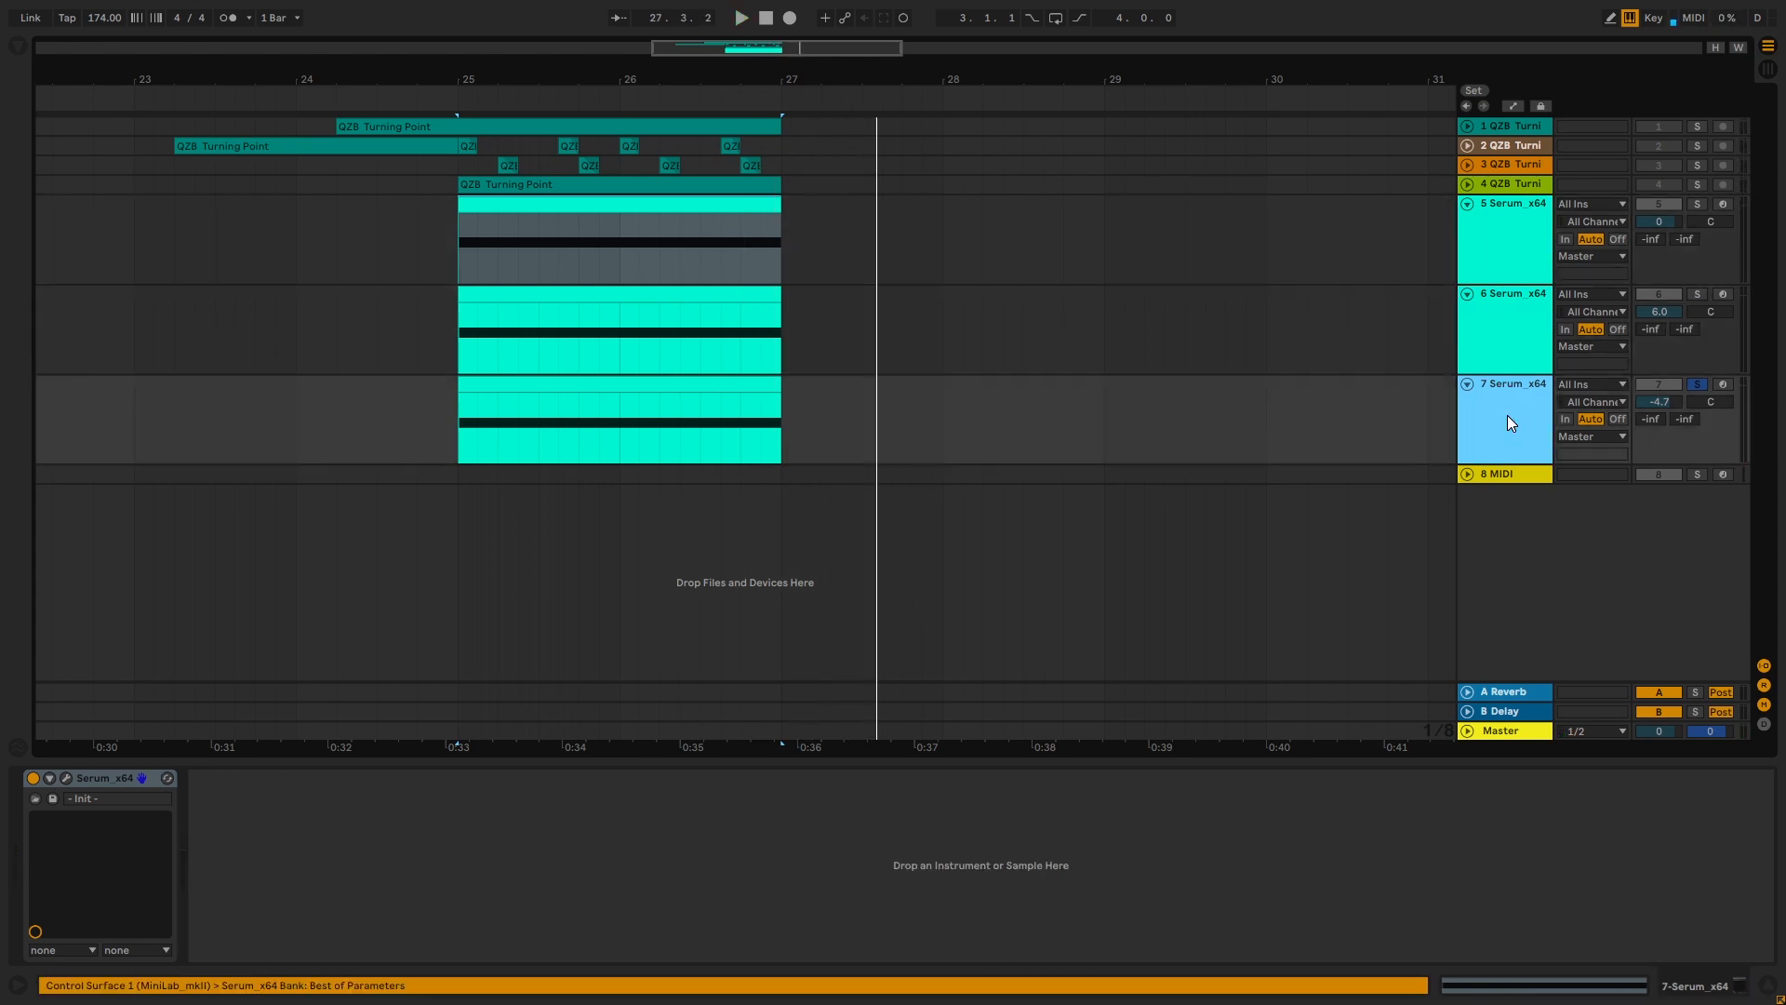
left_click(1511, 322)
left_click(1500, 249)
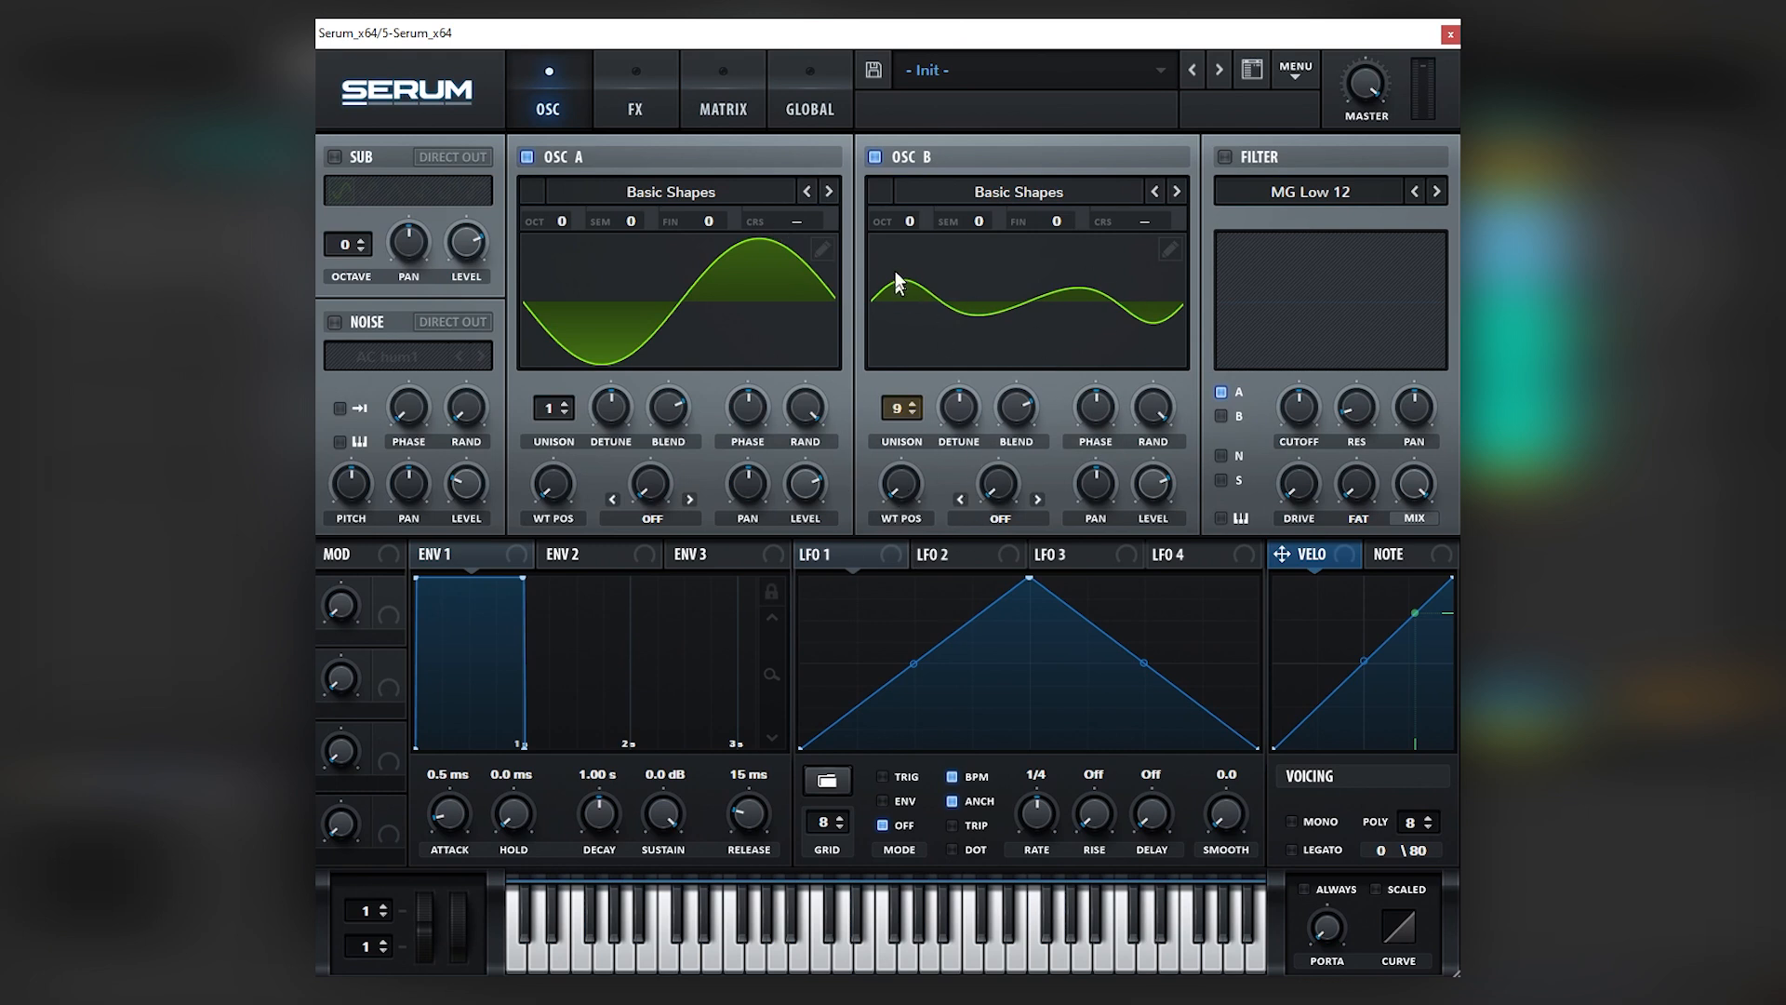
Audition track 5's OSC A and OSC B separately and inspect OSC B's harmonics in the wavetable editor
left_click(875, 158)
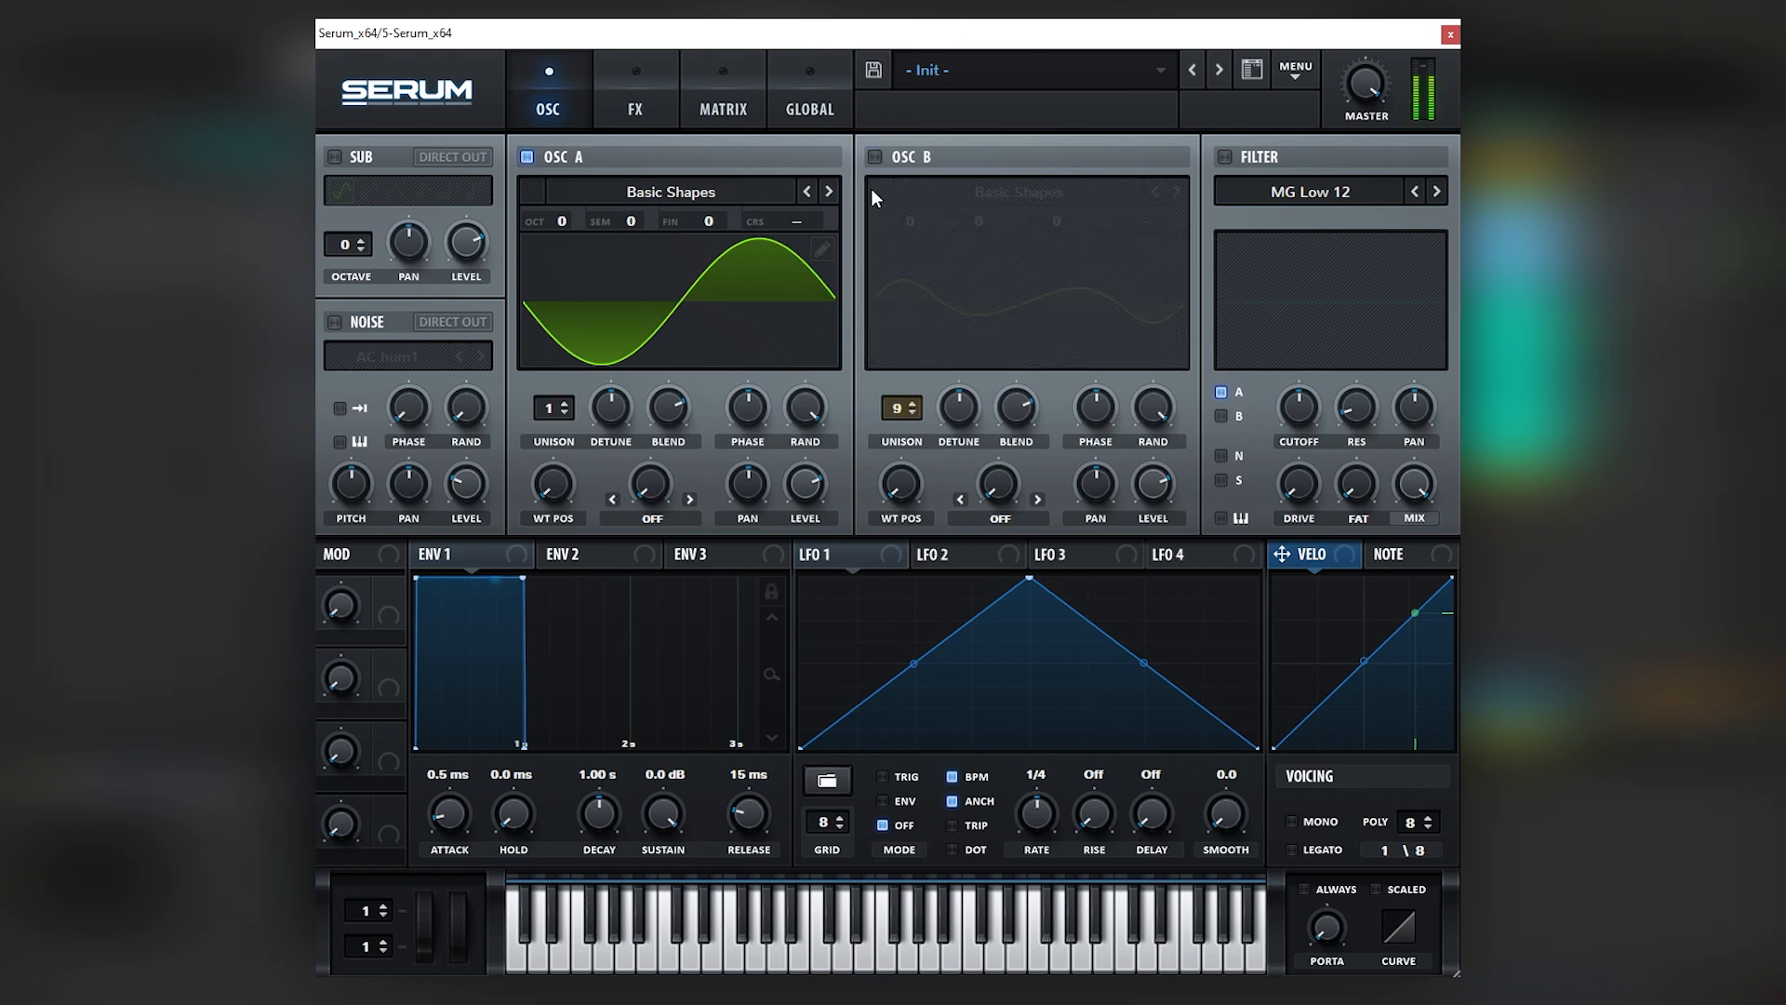
left_click(874, 158)
left_click(1170, 249)
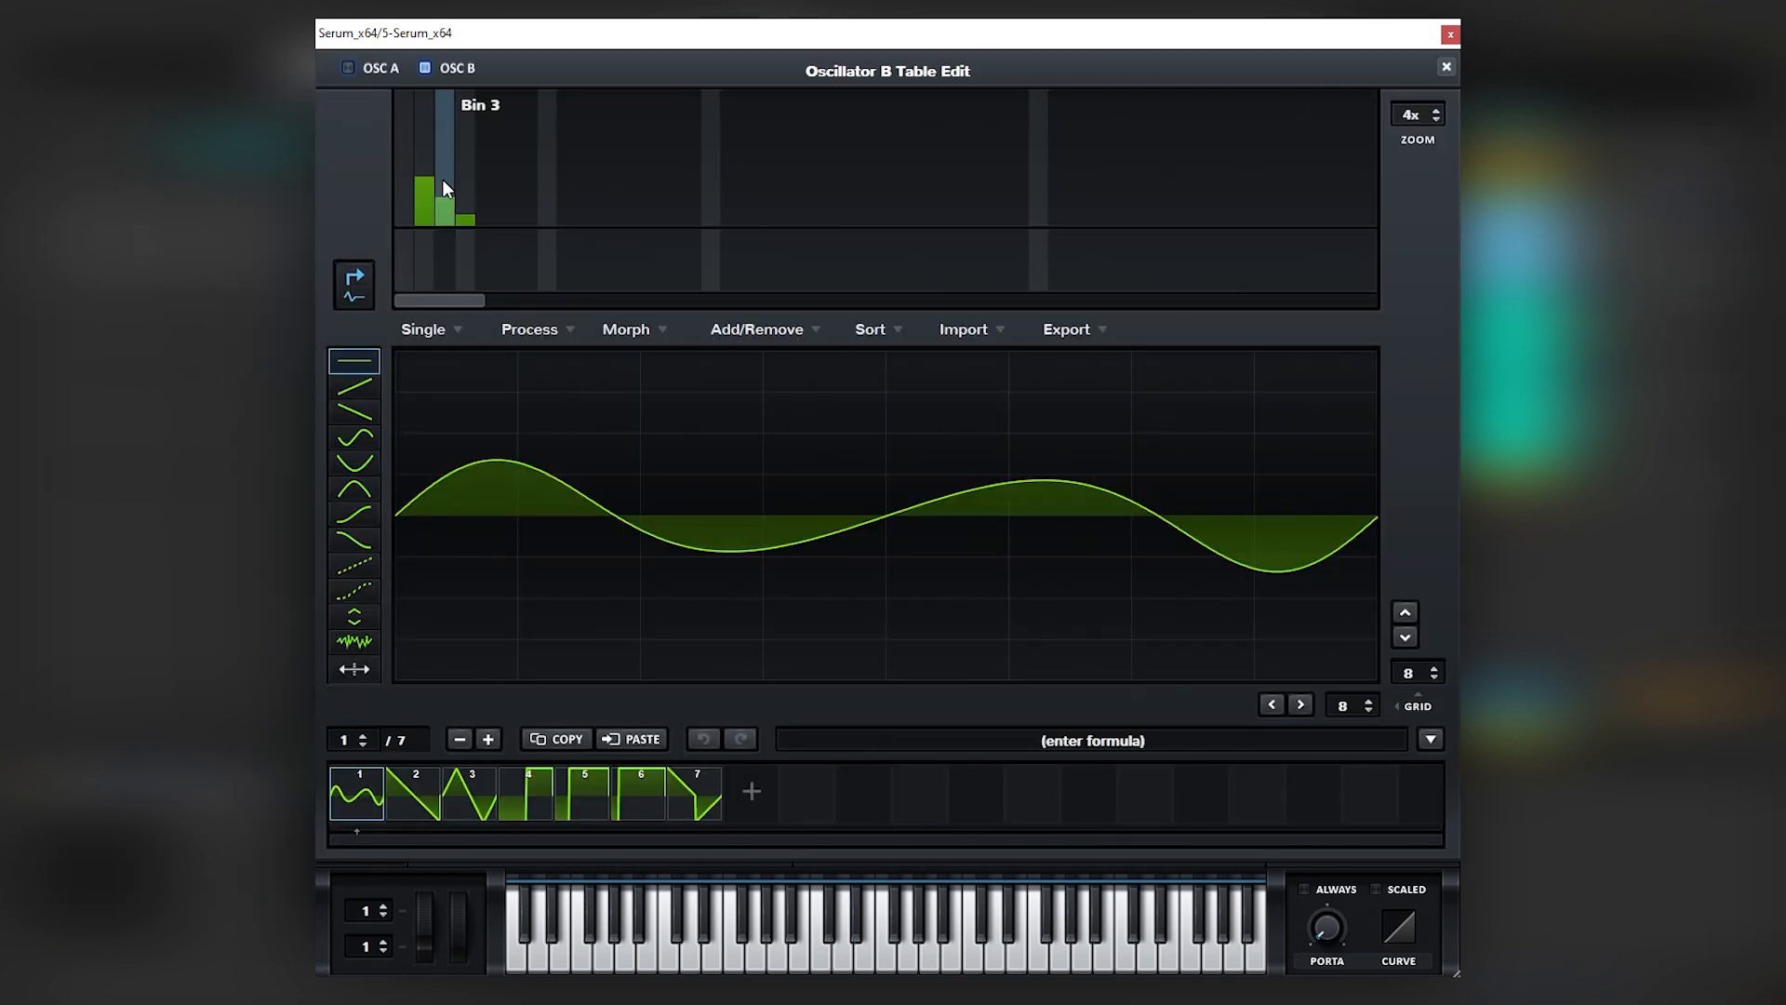
left_click(1446, 68)
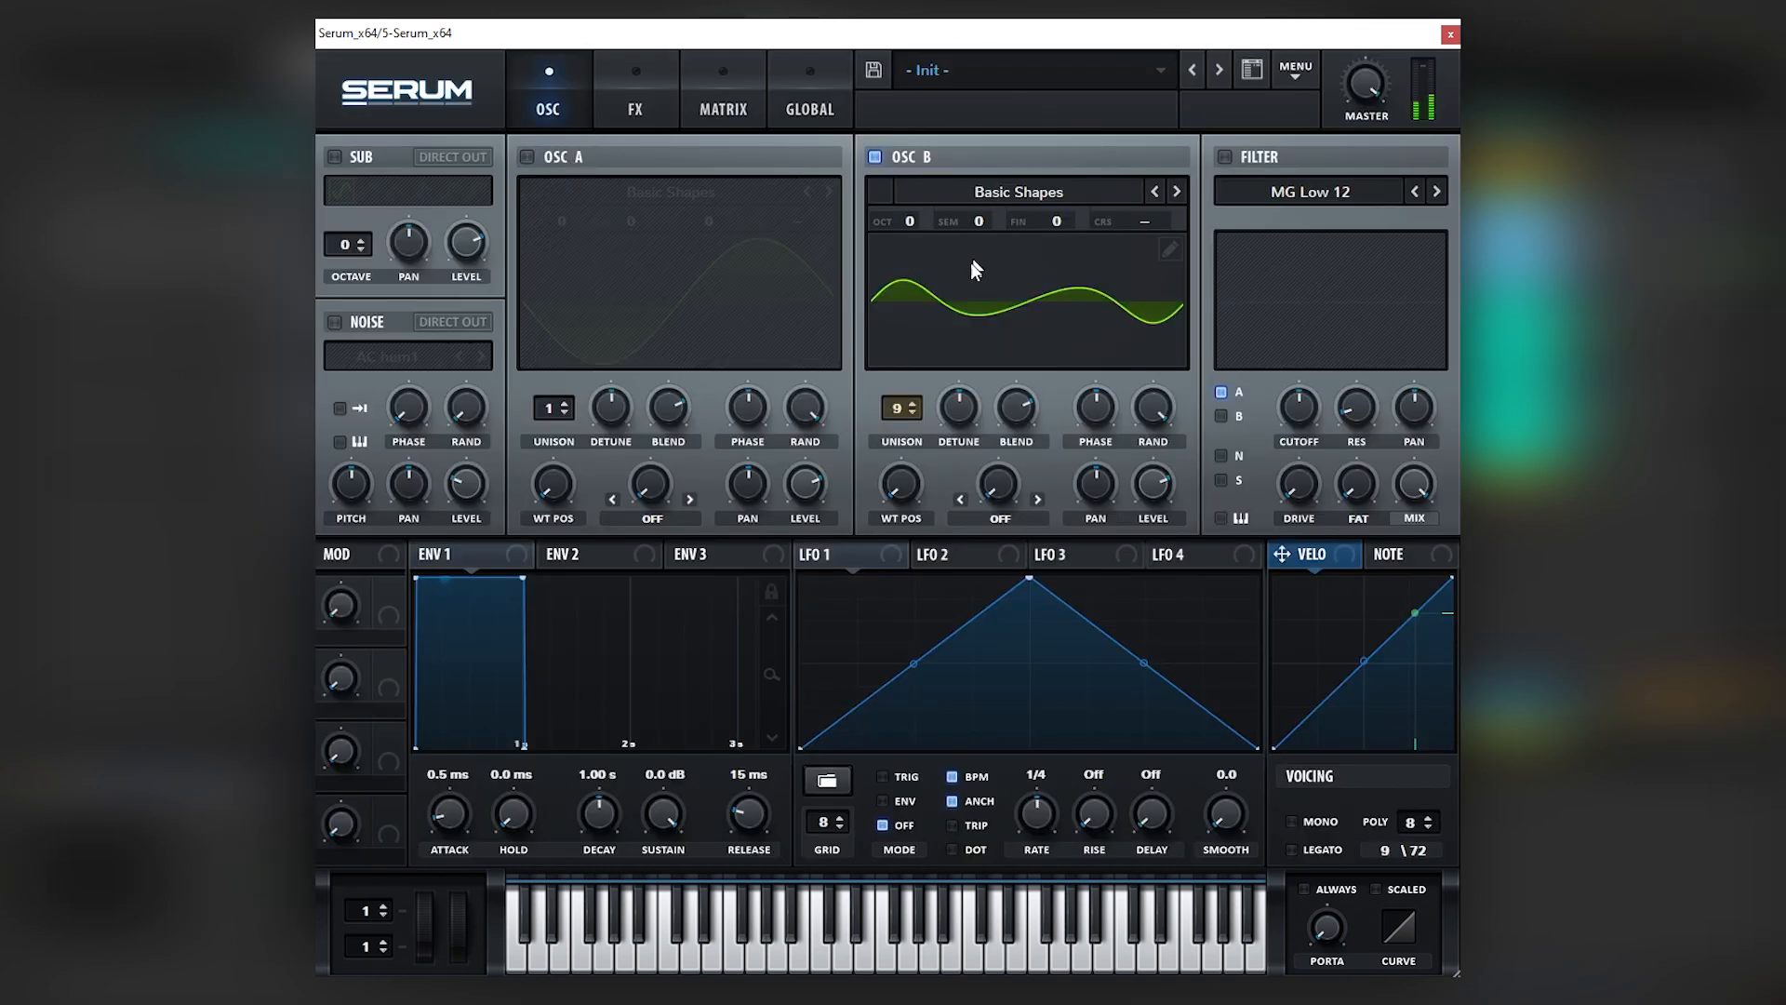
left_click(567, 156)
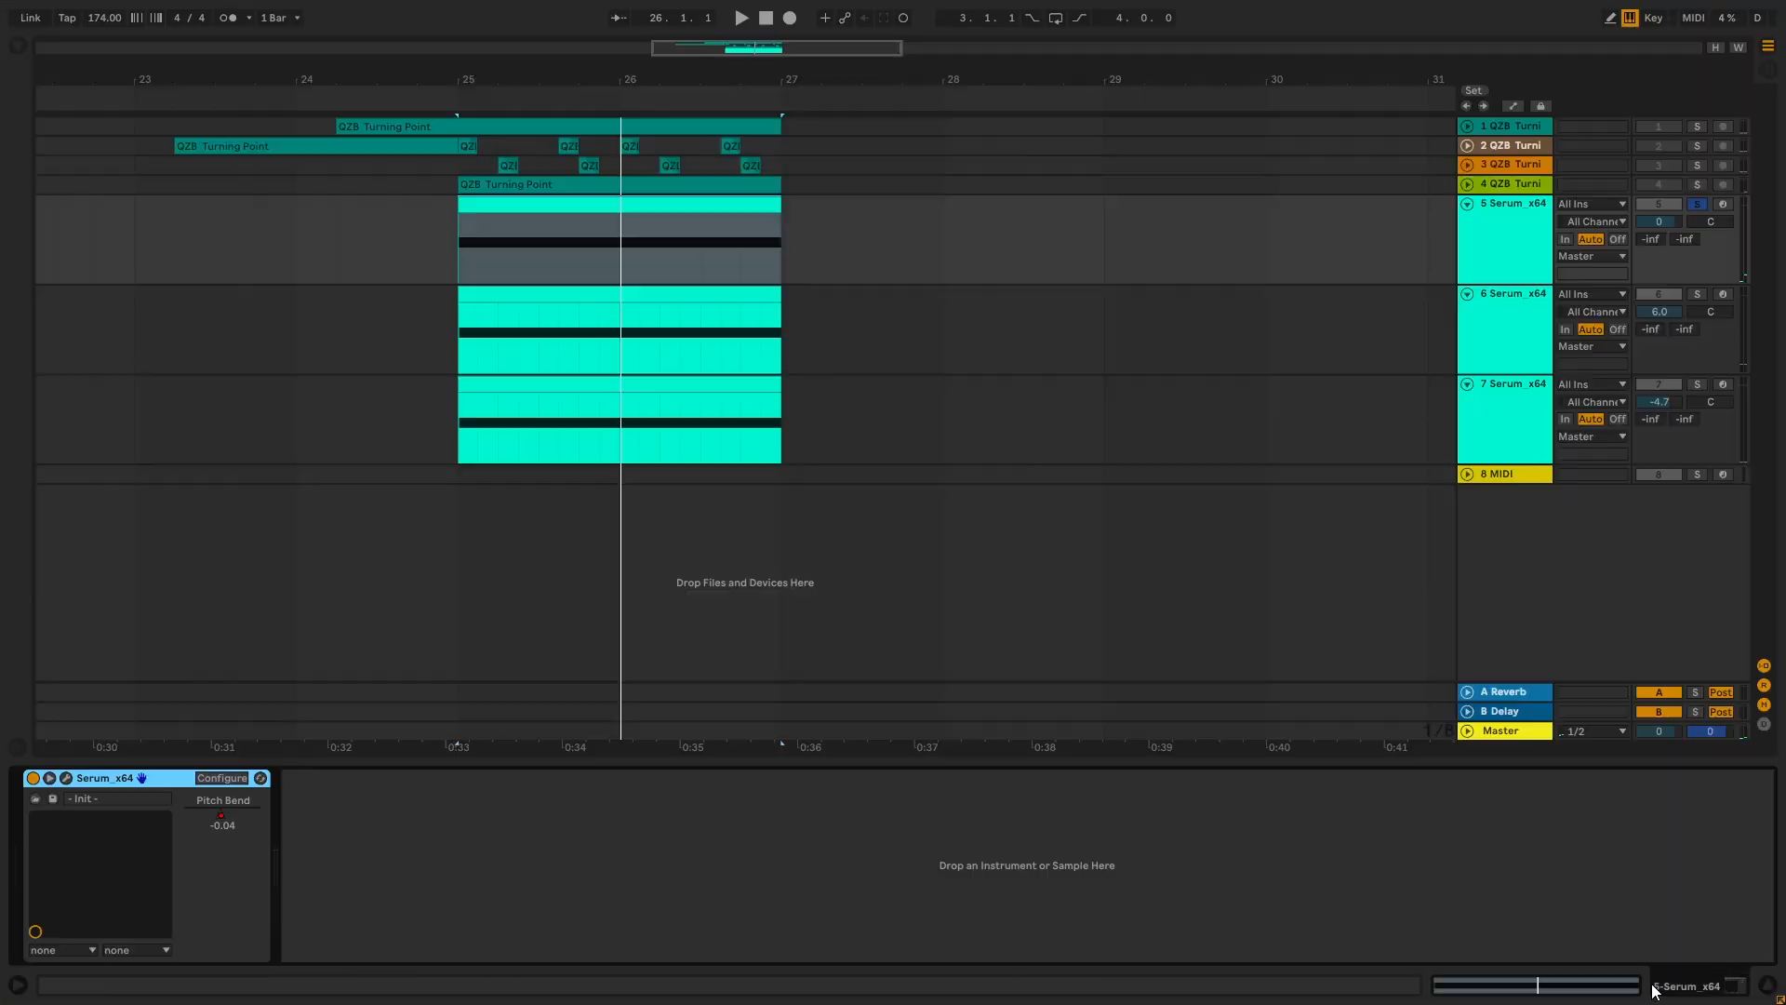
Enable the Sub oscillator and the Noise oscillator with AC hum1 in track 7's Serum
left_click(1515, 318)
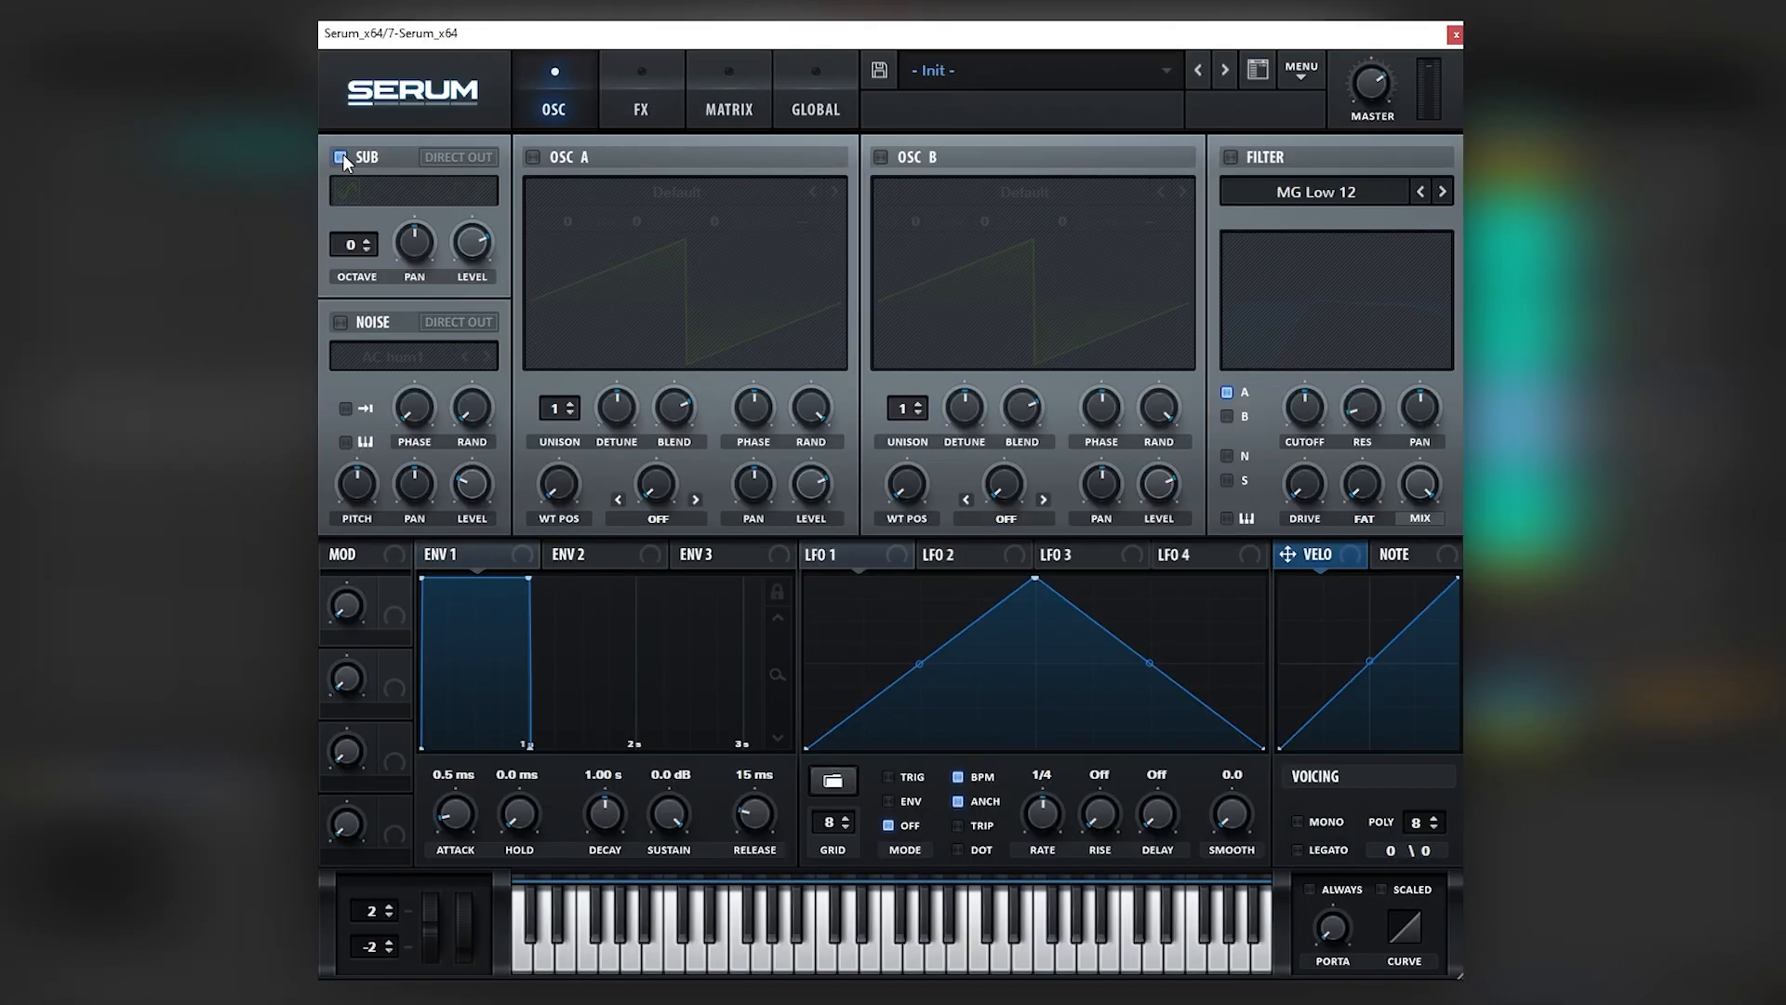
left_click(340, 156)
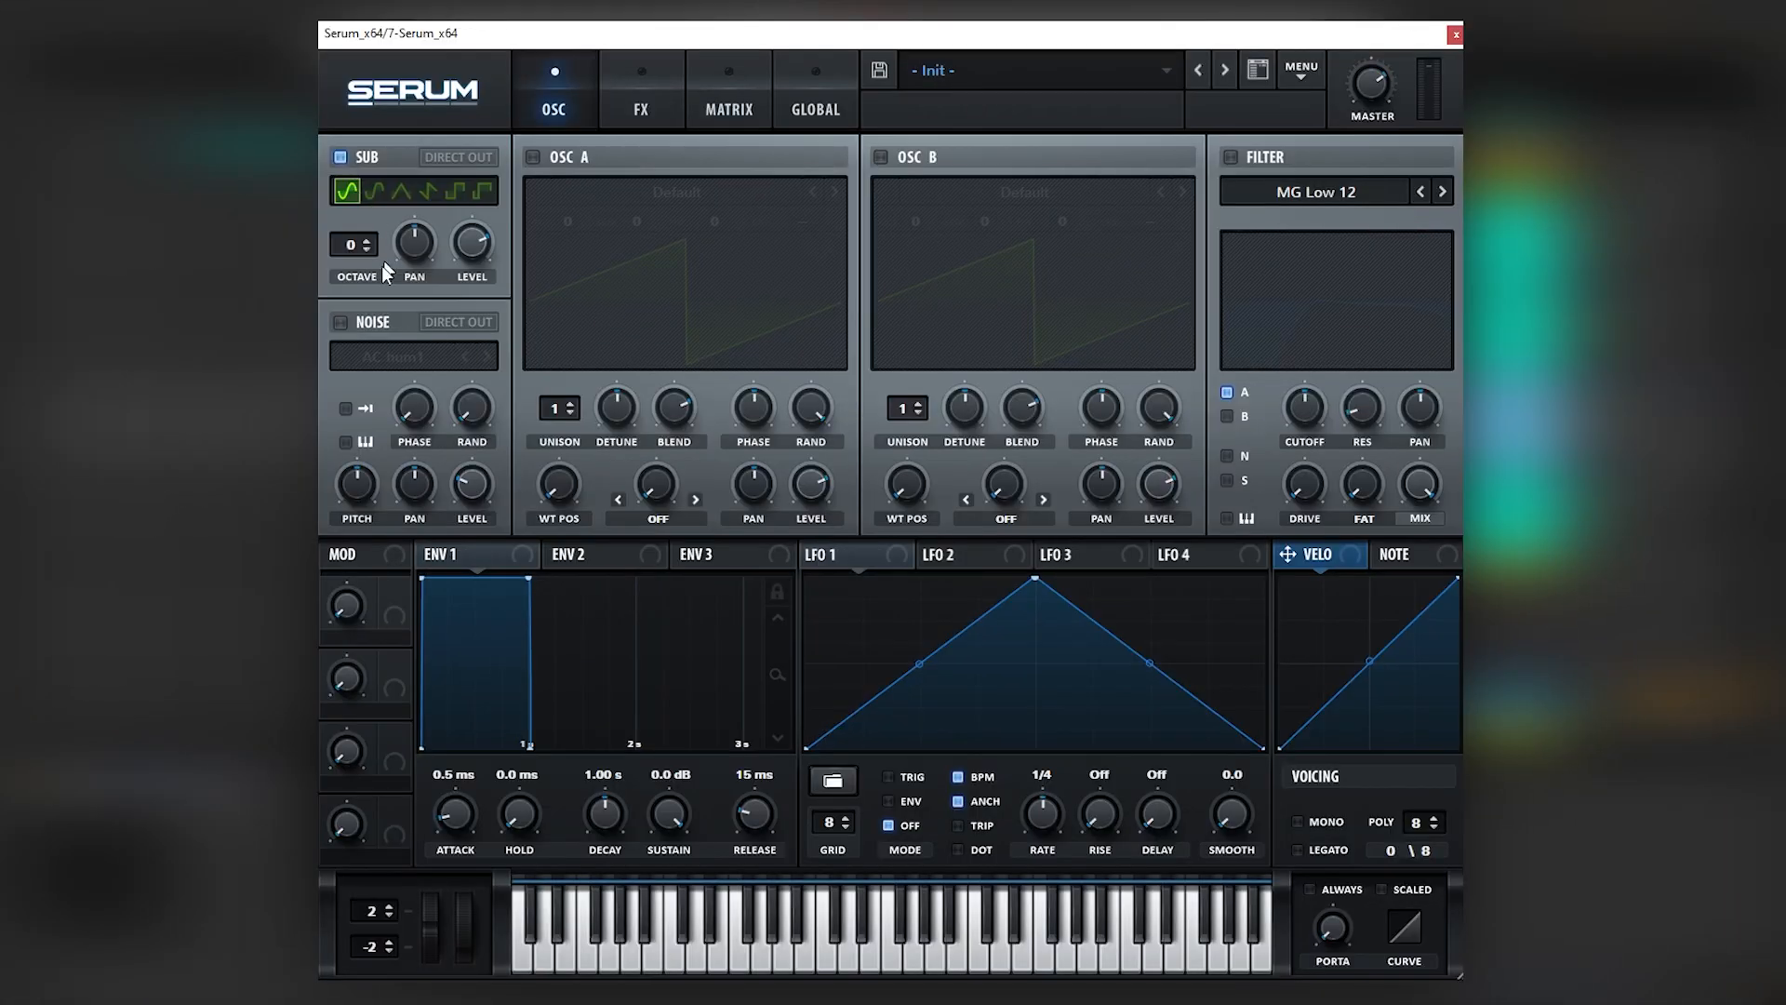
left_click(367, 326)
left_click(393, 356)
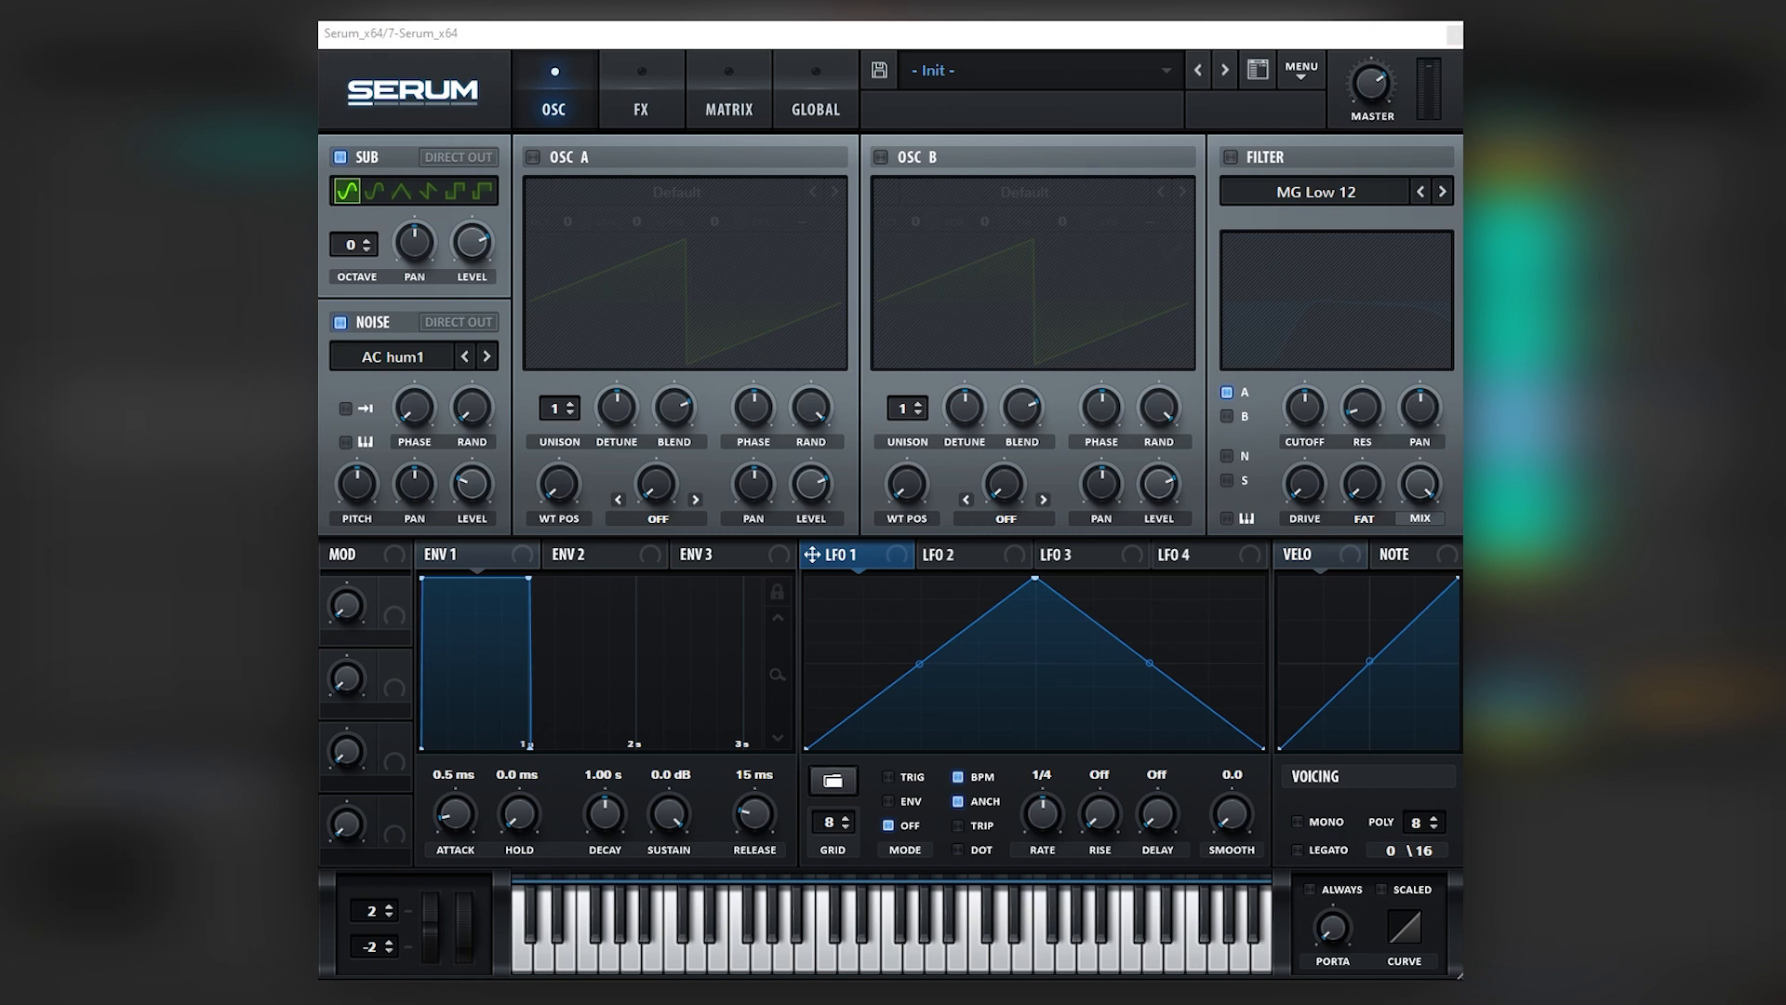
Enable OSC A and assign LFO 2 to the Noise level and the OSC A level
left_click(977, 564)
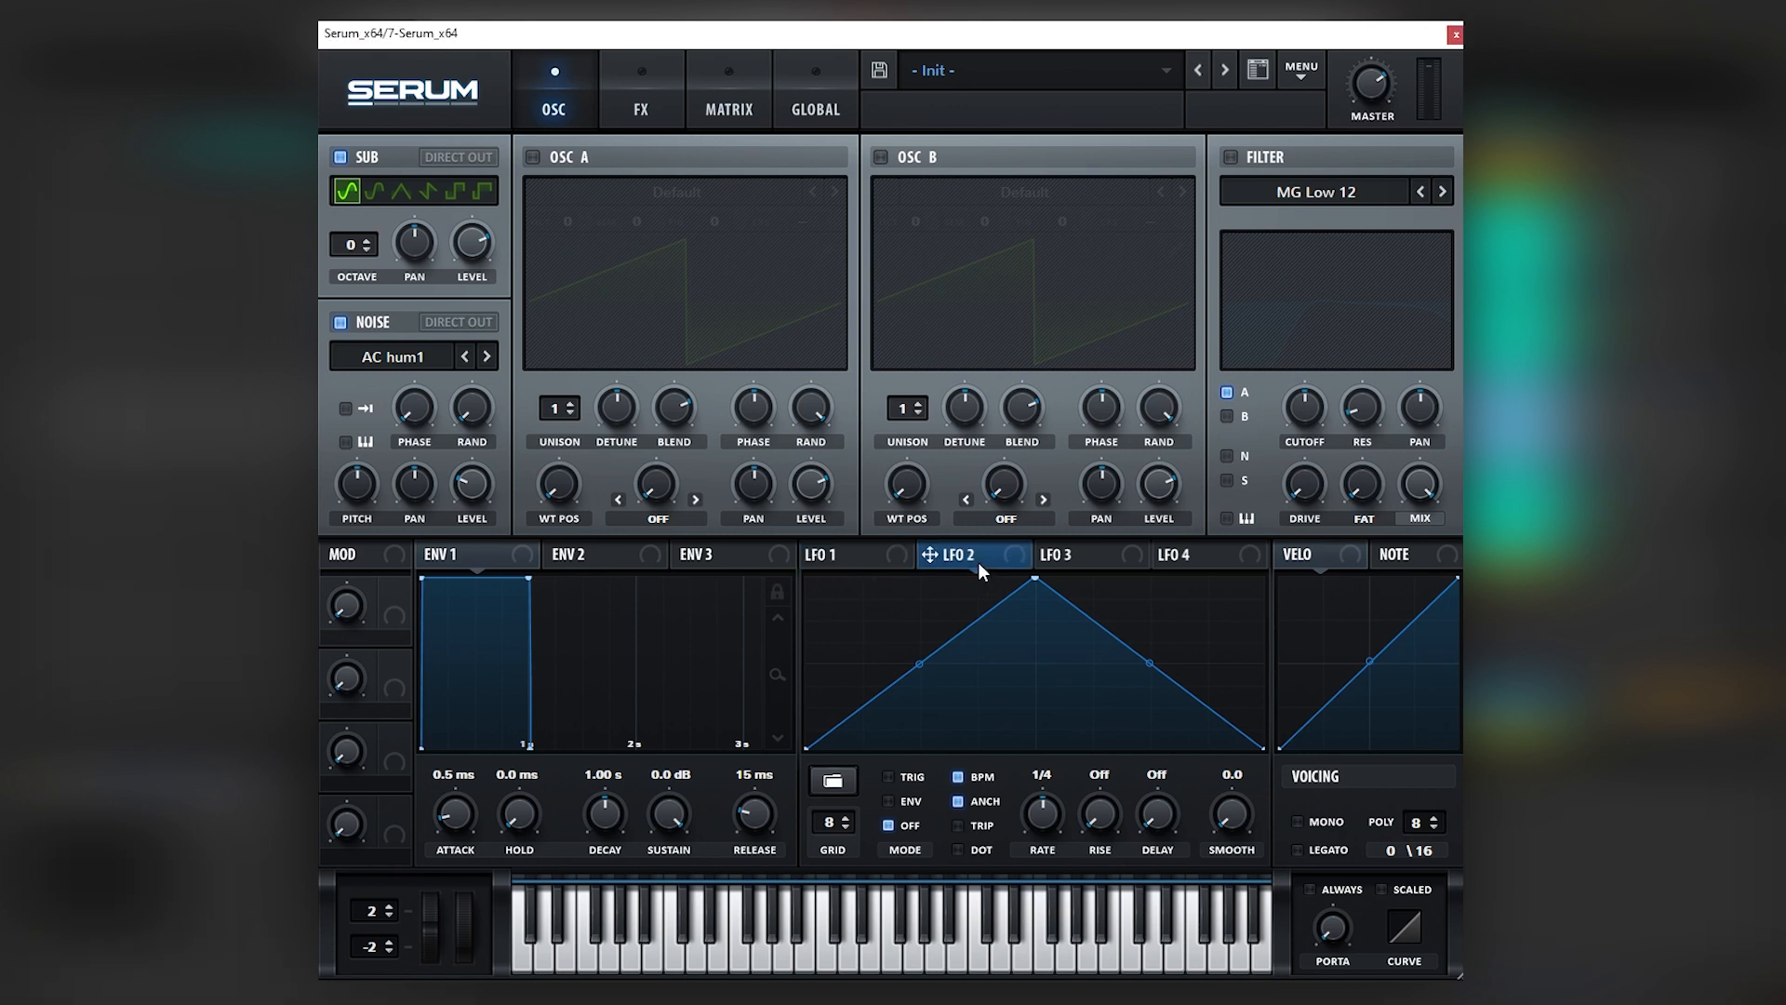
left_click_drag(510, 514, 468, 483)
left_click(536, 157)
left_click_drag(823, 526, 792, 467)
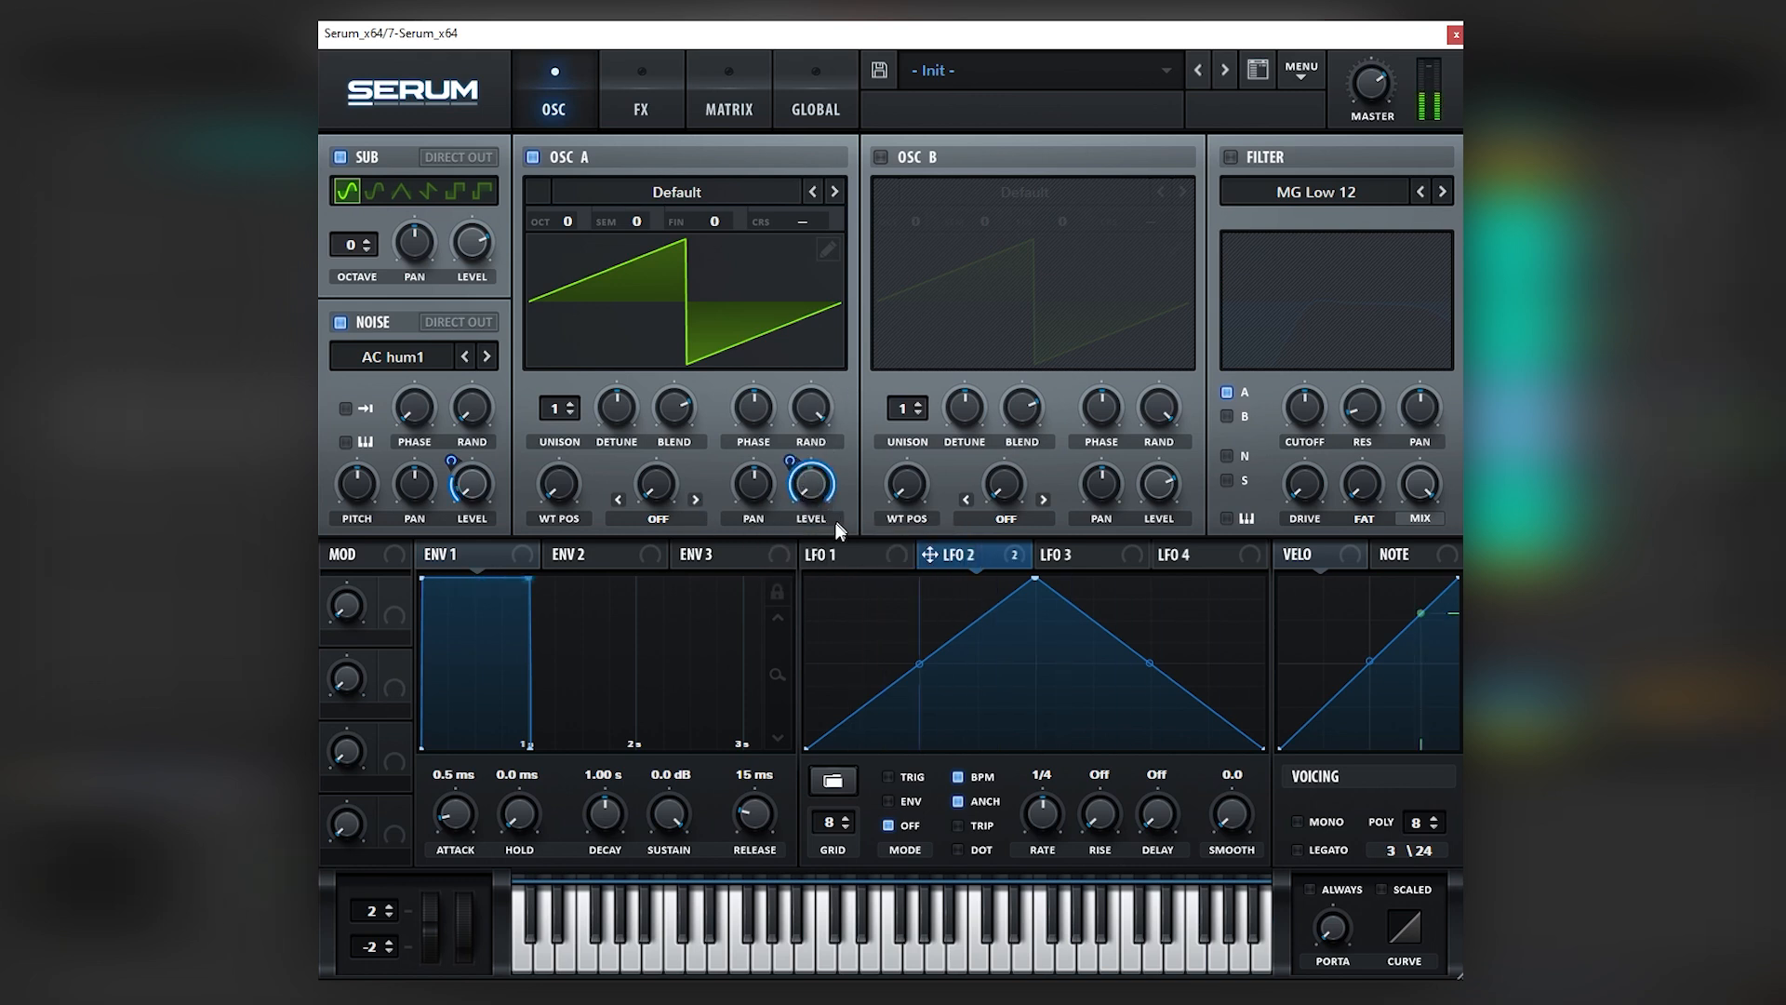
Curve both slopes of LFO 2 slightly inward and lower its peak a little
left_click_drag(920, 663, 913, 674)
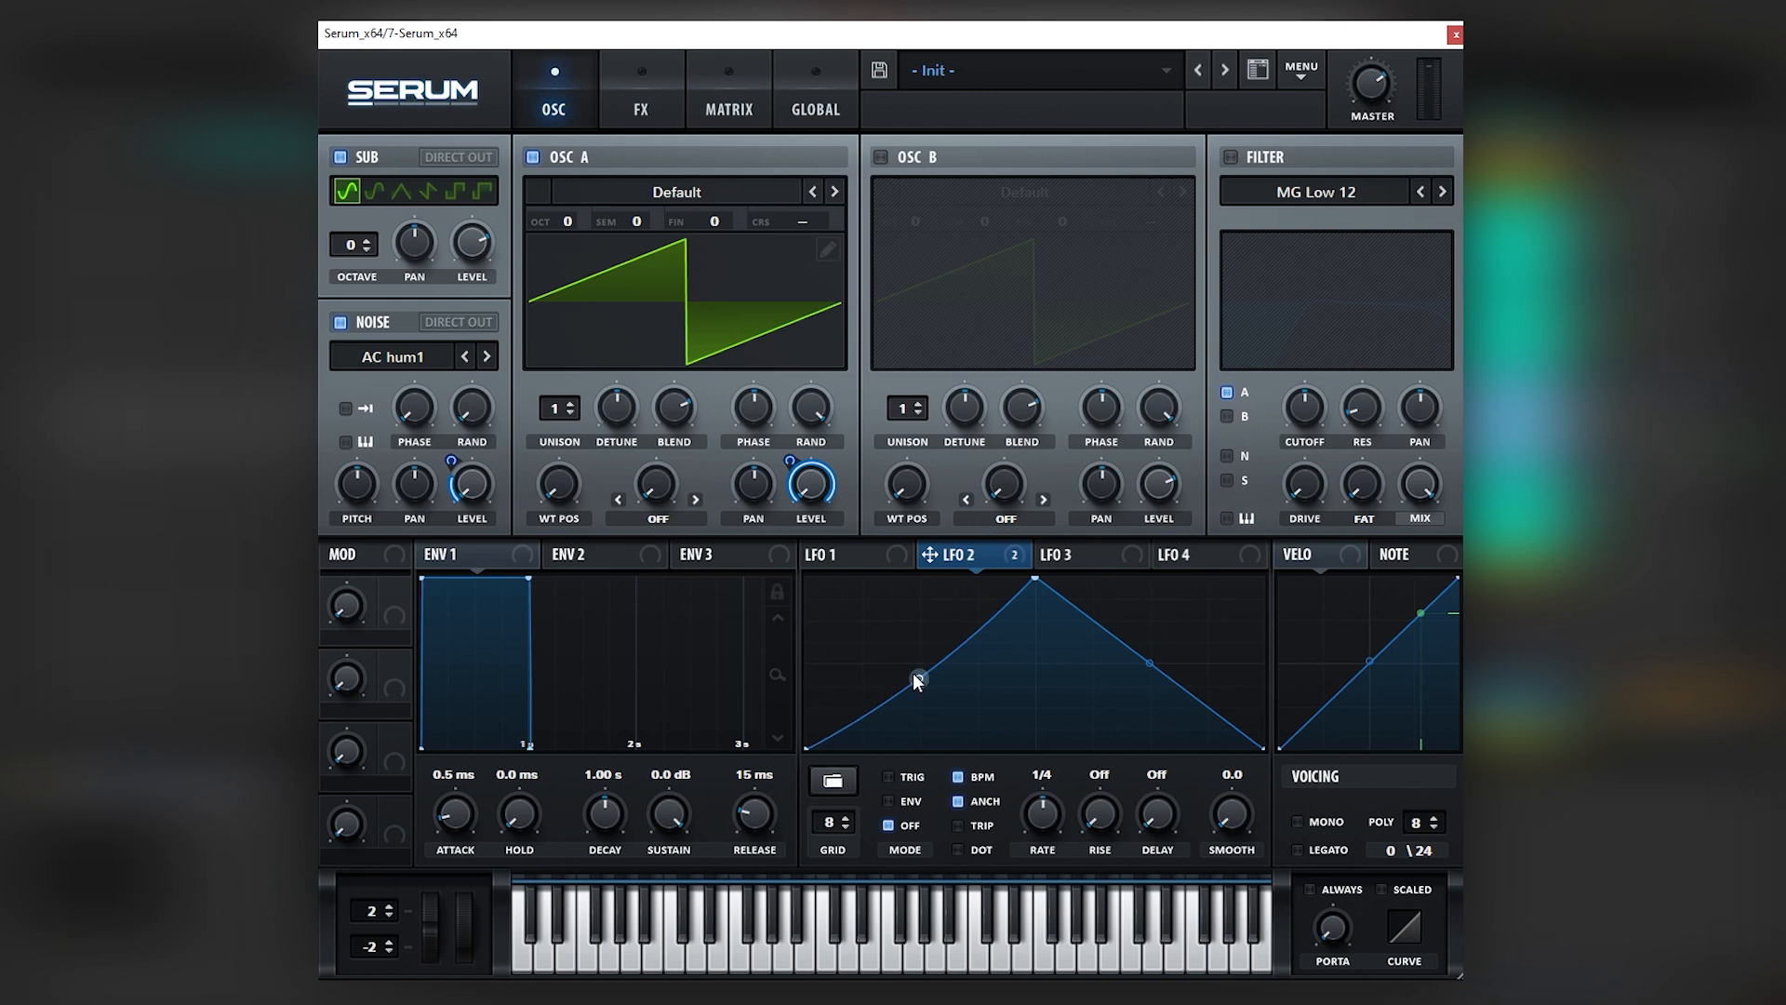
left_click_drag(1159, 663, 1159, 677)
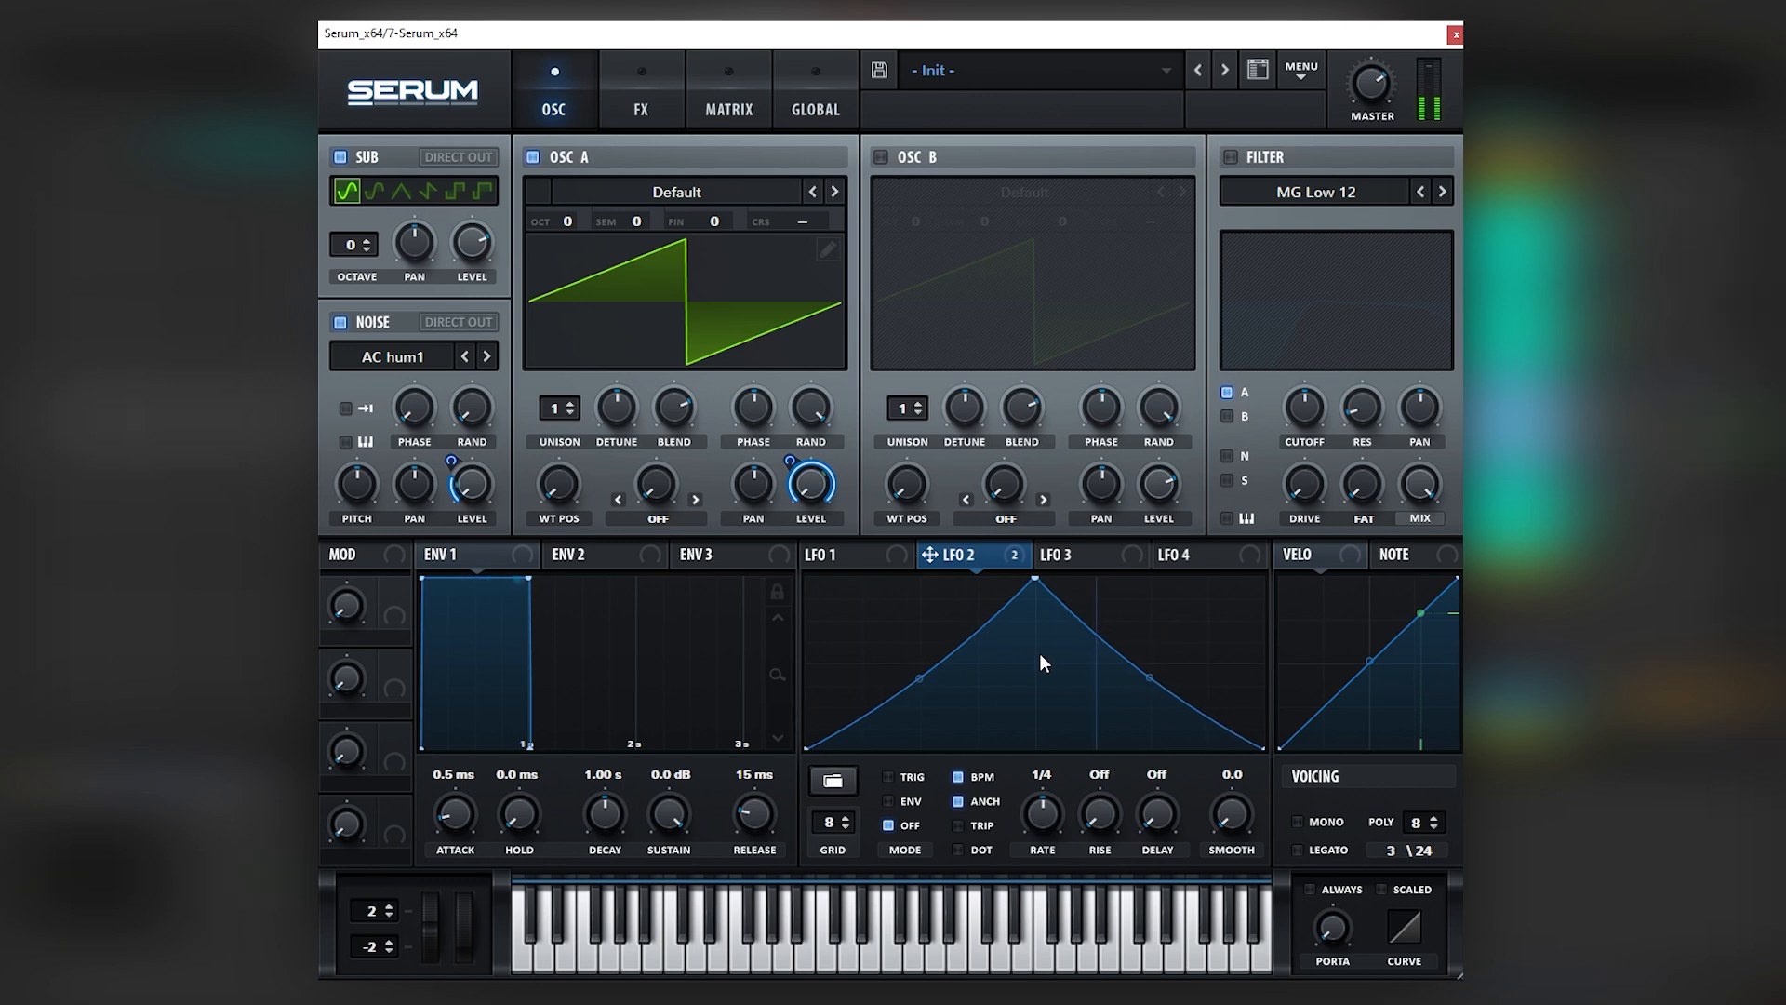
left_click_drag(1034, 578, 1036, 589)
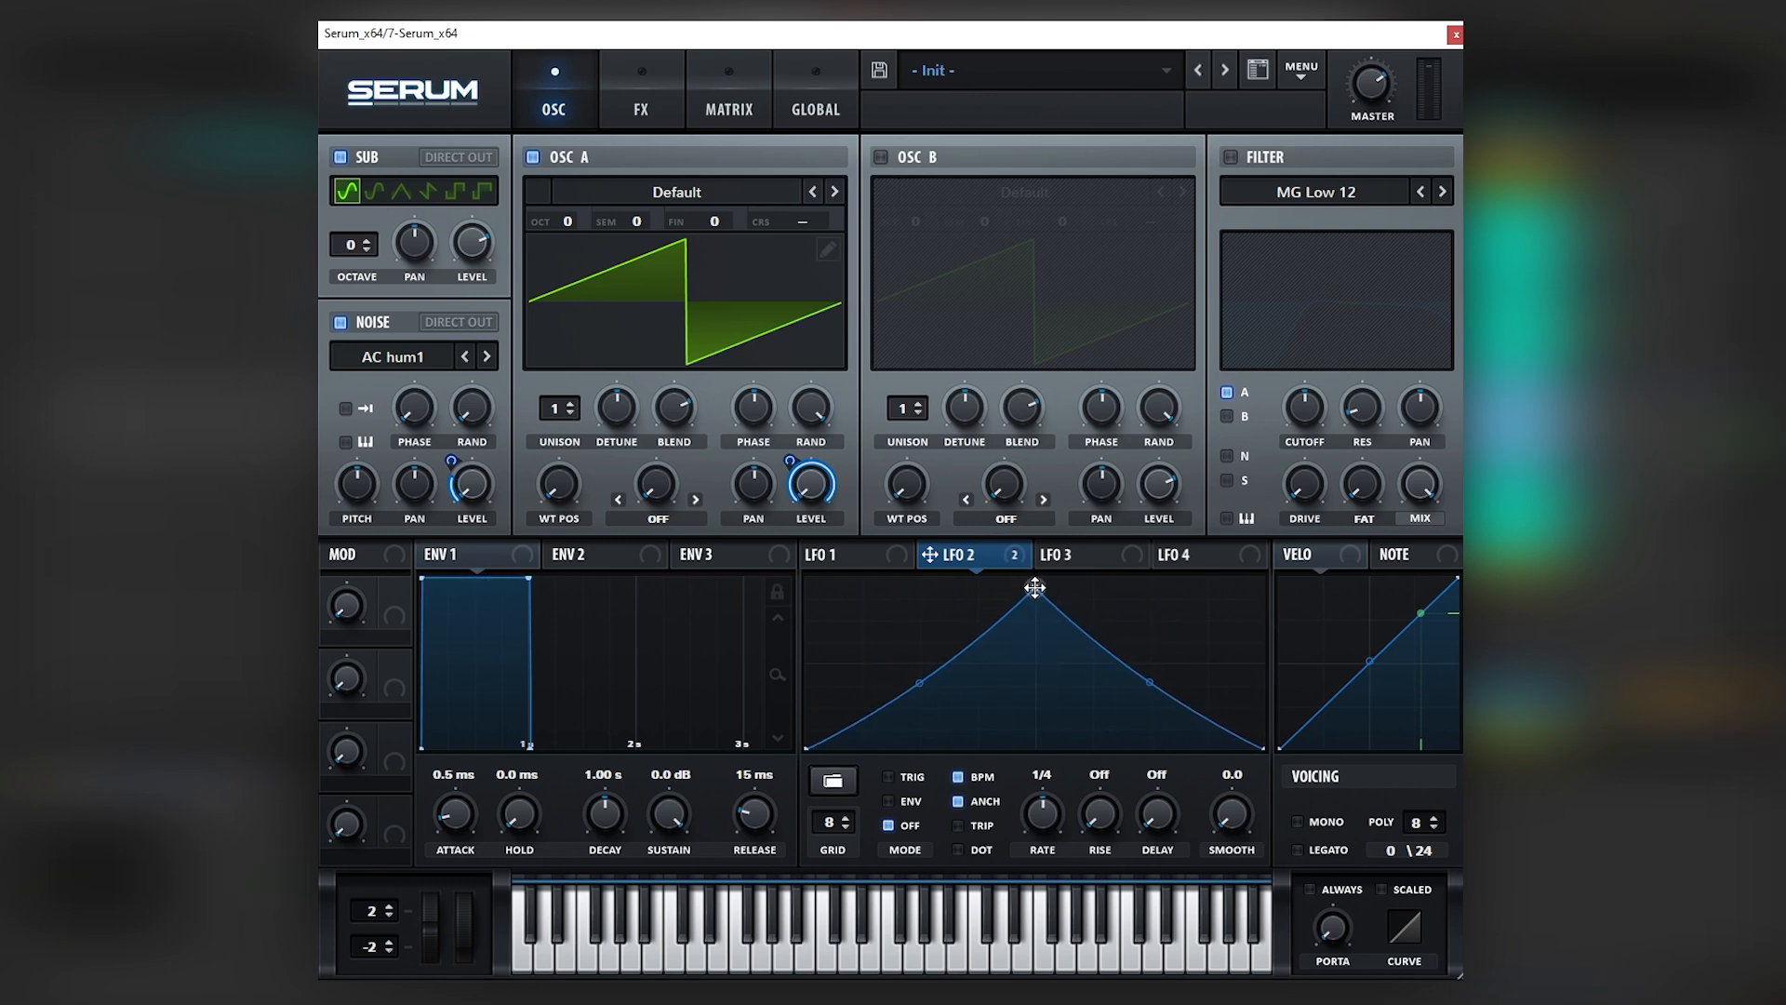
Assign LFO 1 at rate 1/2 to OSC A's wavetable position and load the Spectral wavetable Monster 8 [SL]
left_click(846, 558)
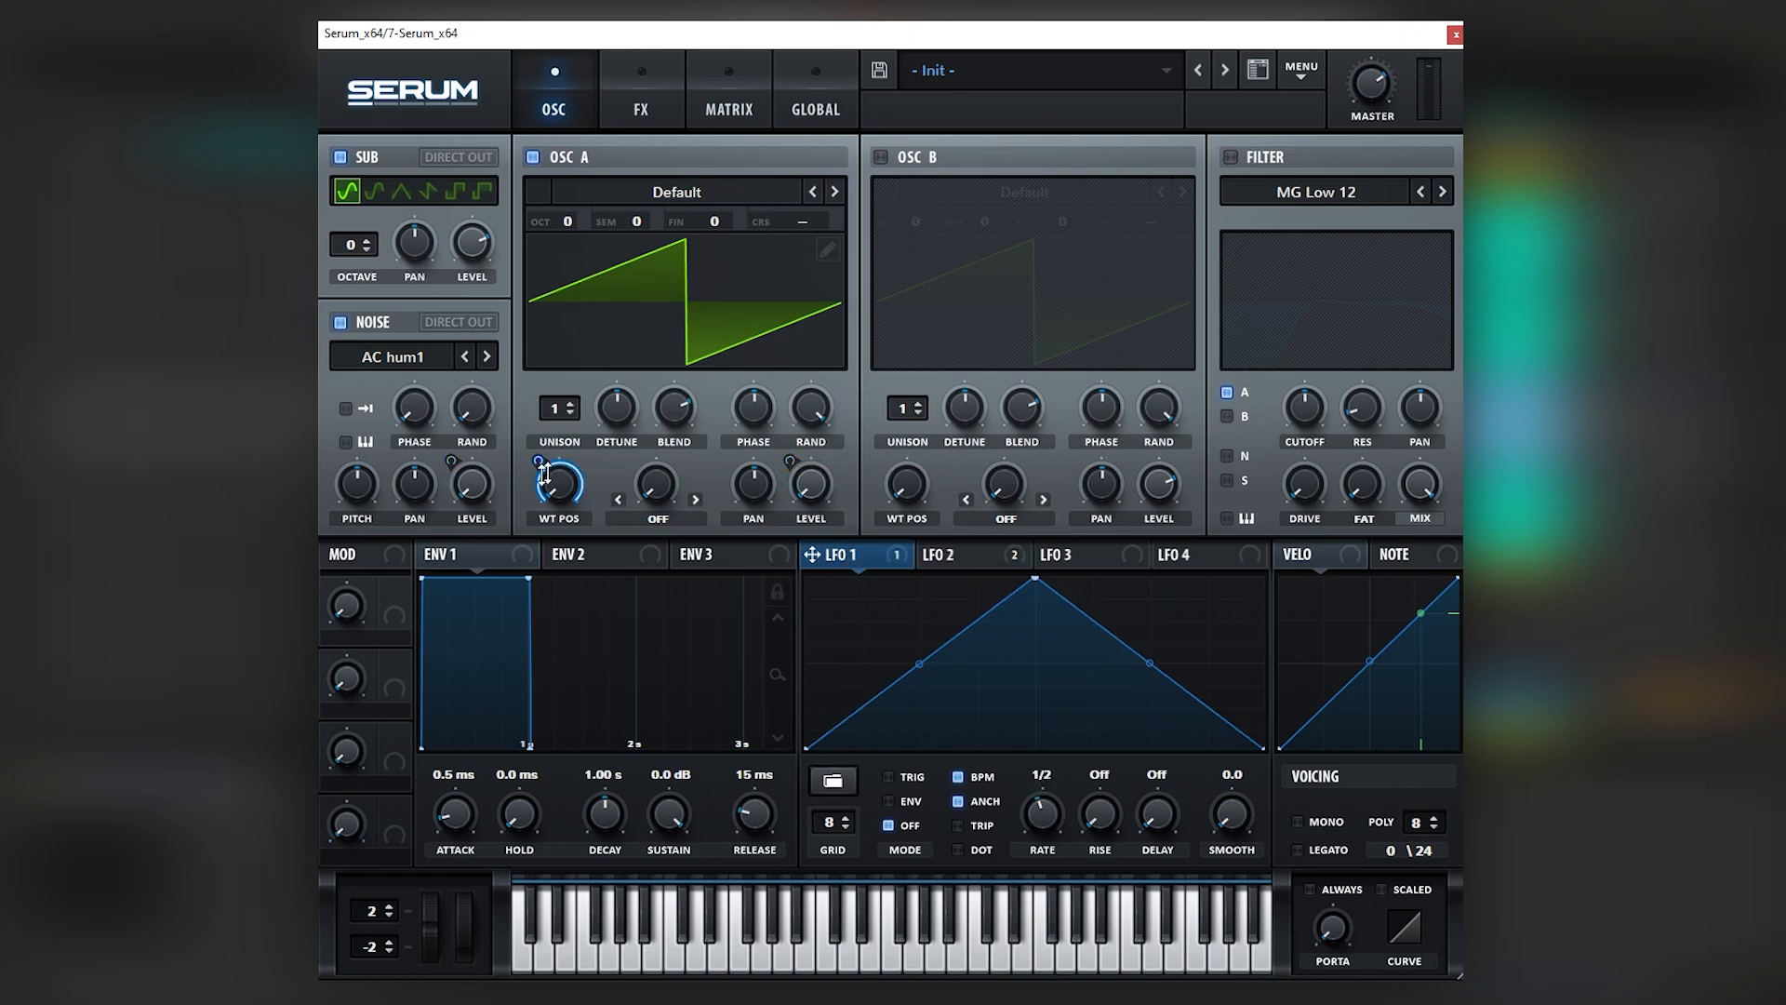
left_click(652, 192)
mouse_move(693, 311)
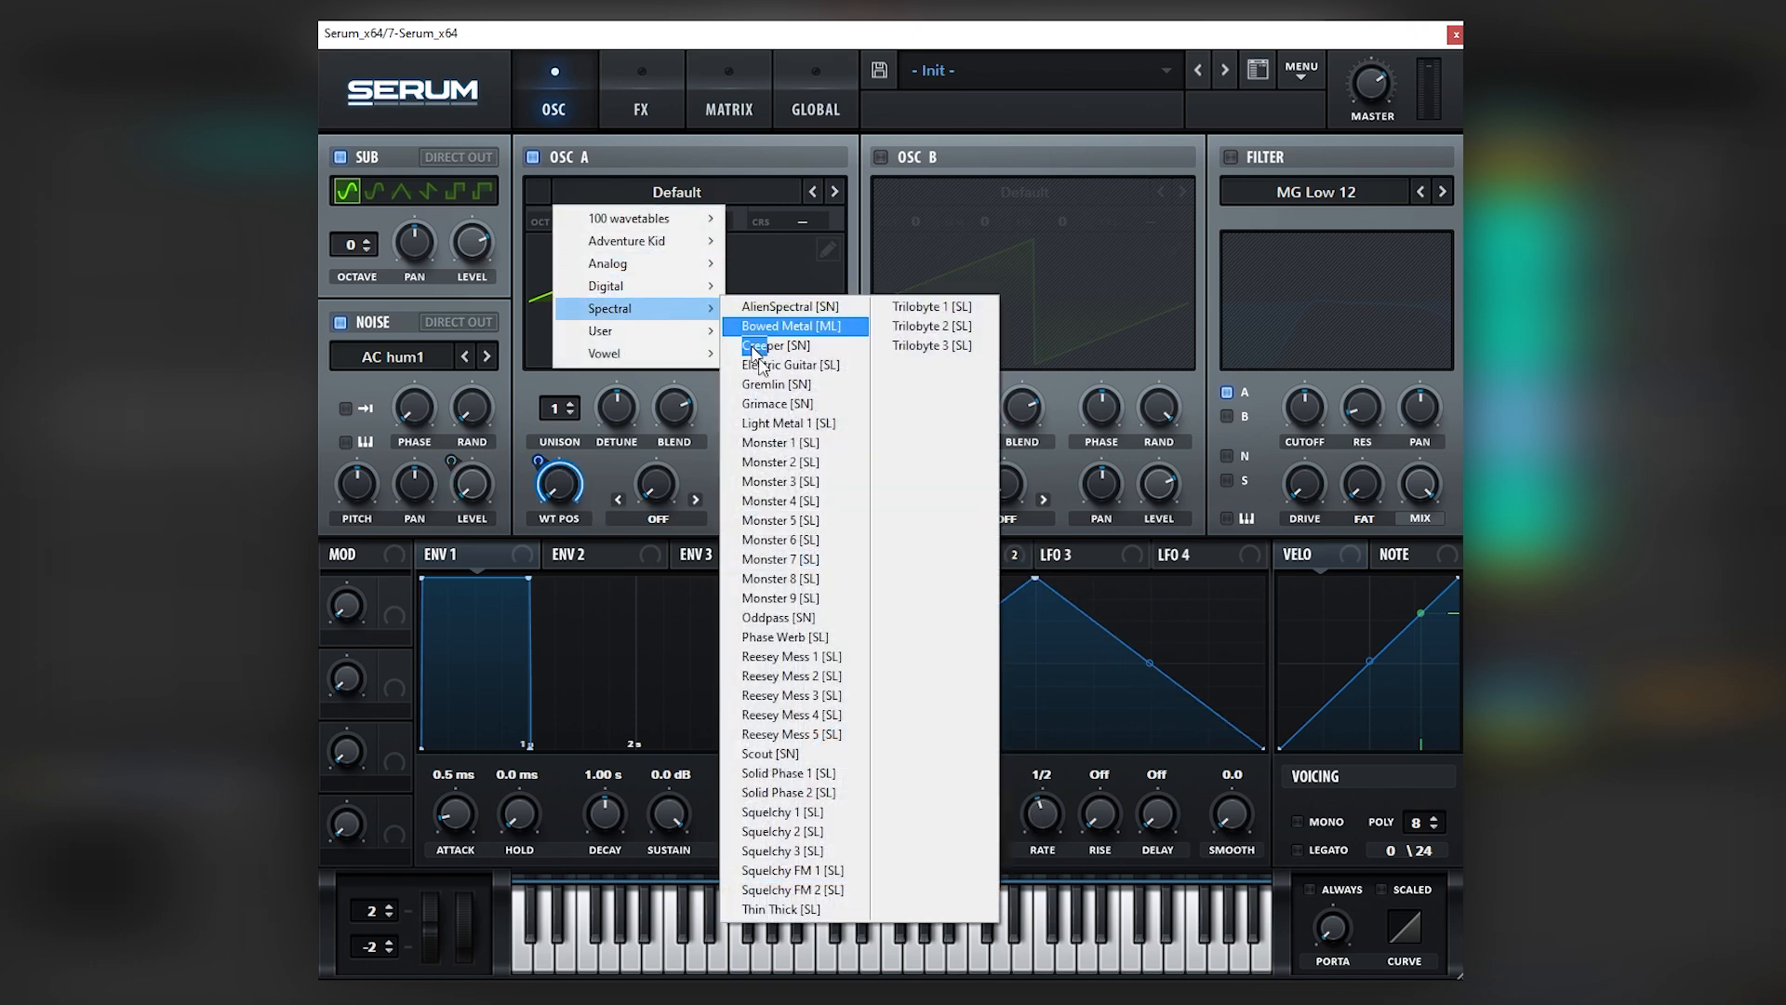
left_click(800, 577)
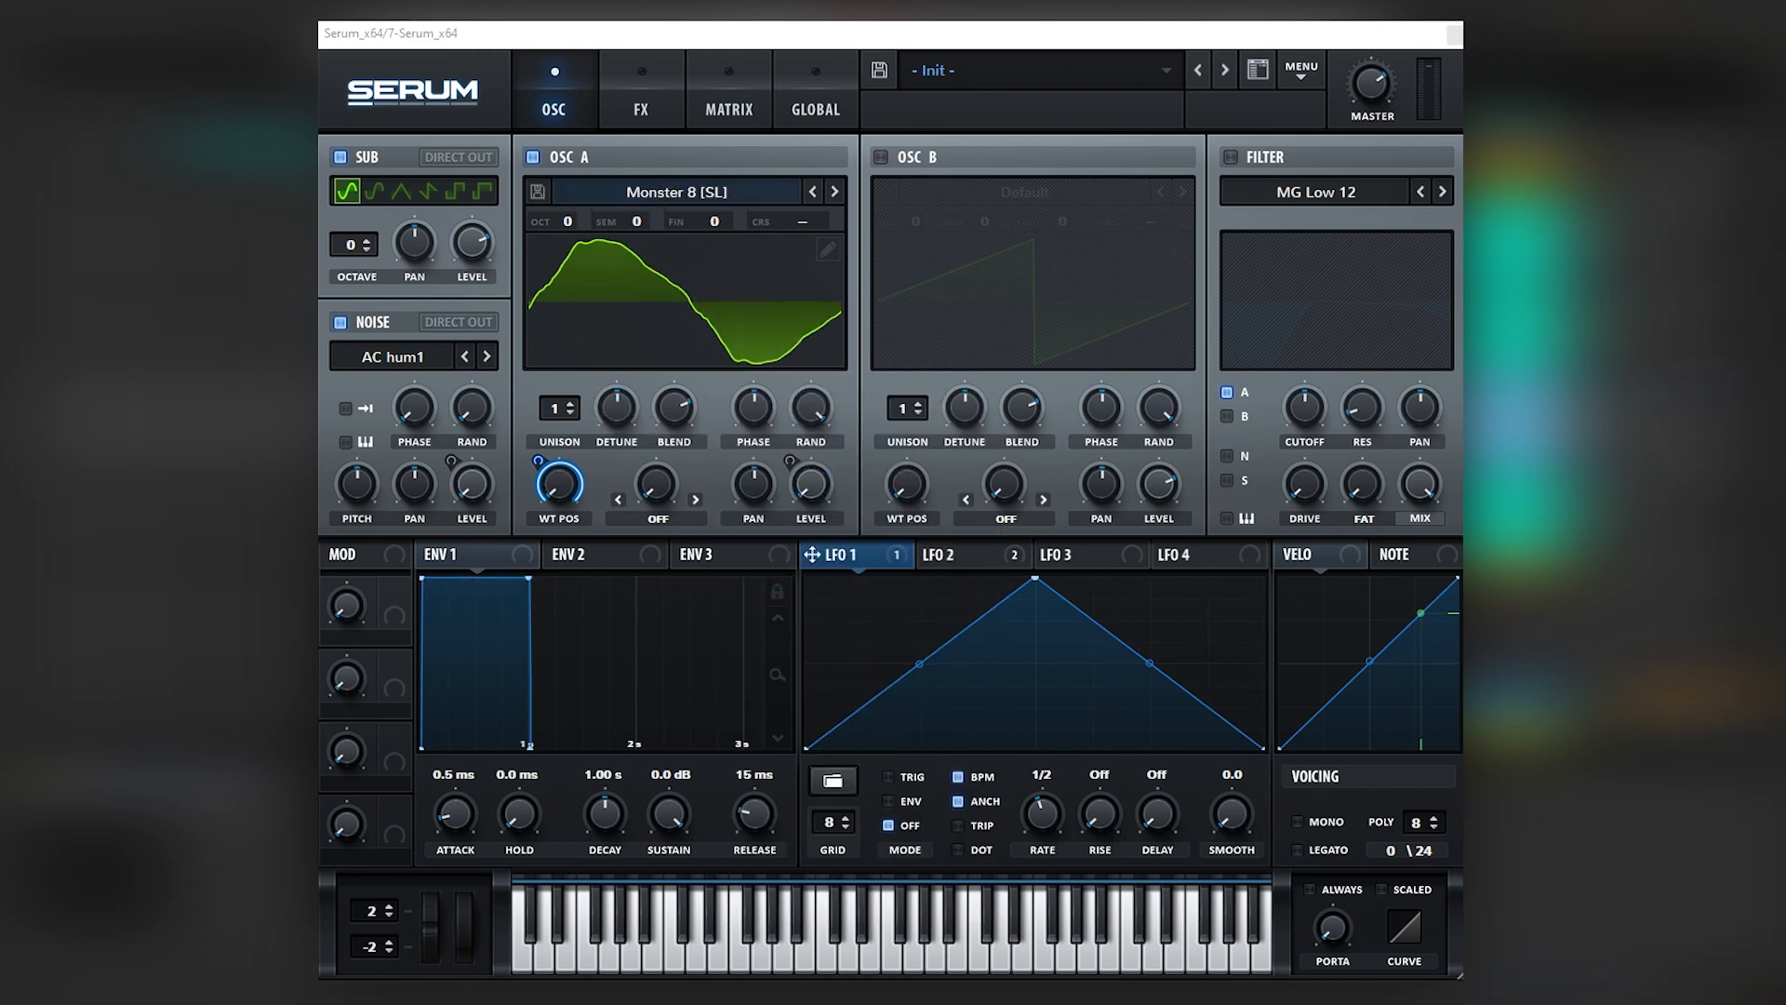
Set LFO 1's rate to bar and move its peak earlier and lower
left_click_drag(1023, 821, 1028, 829)
left_click_drag(1035, 579, 951, 652)
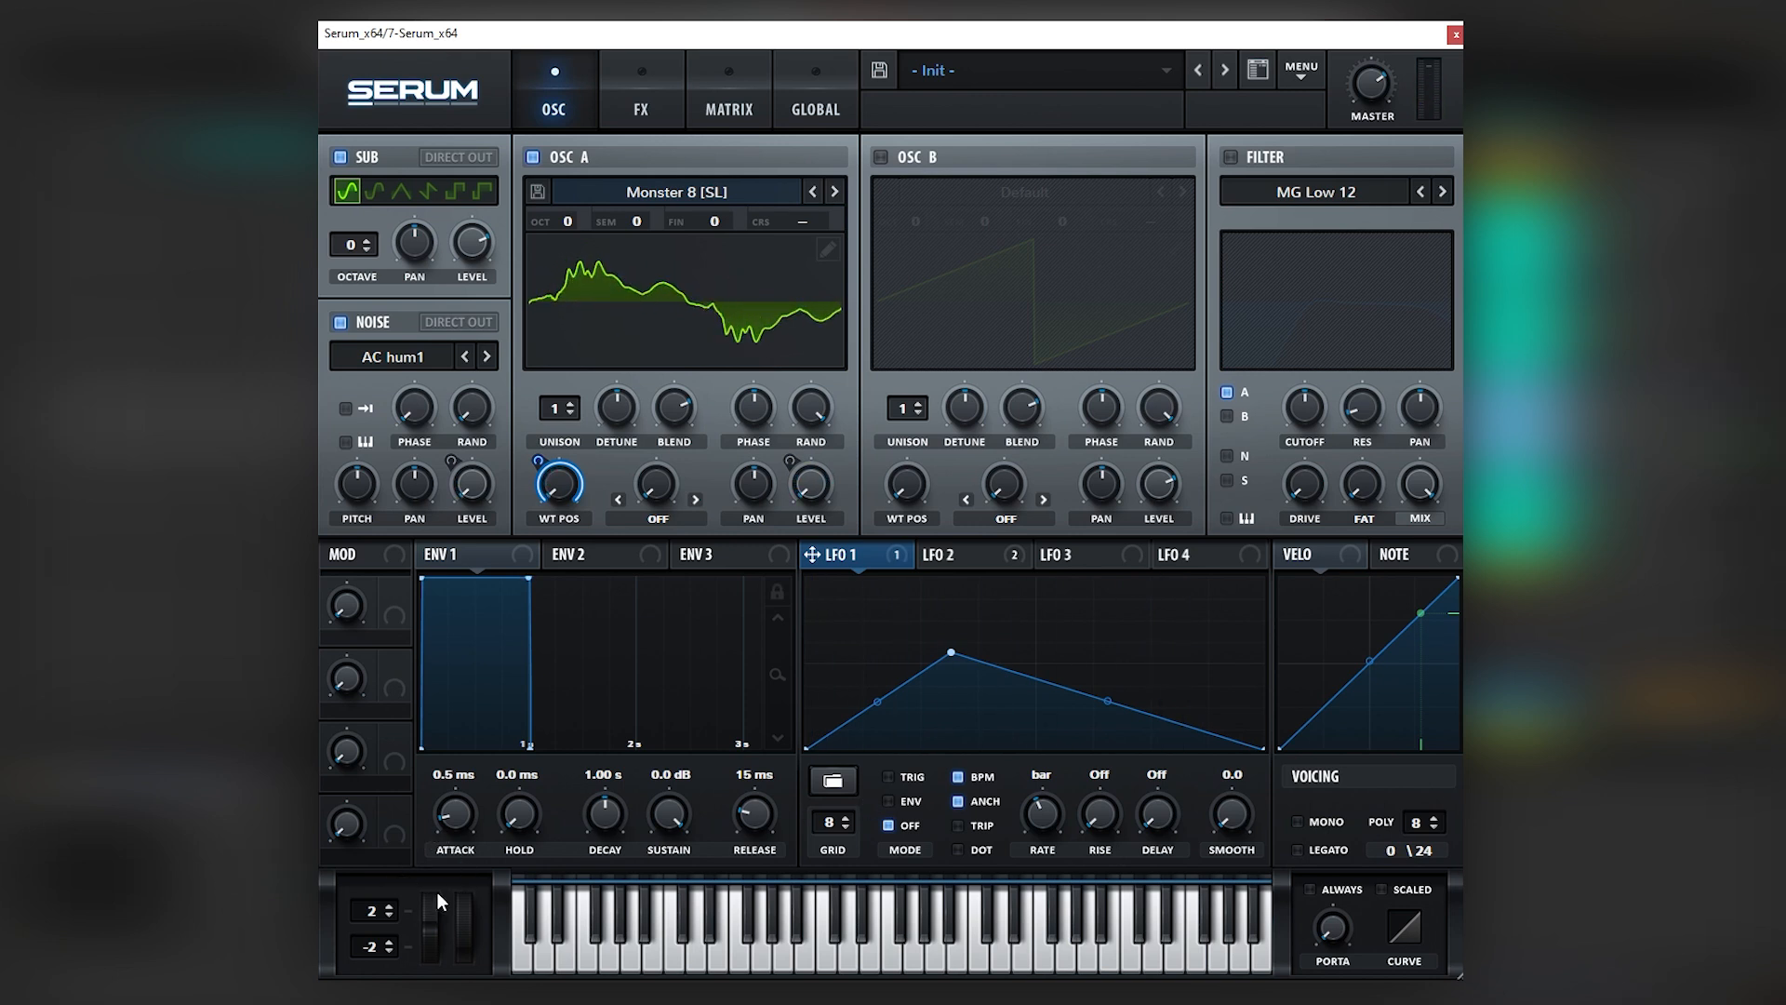
Set the pitch bend range to 1 up and -1 down and try the pitch wheel
left_click(389, 915)
left_click(387, 942)
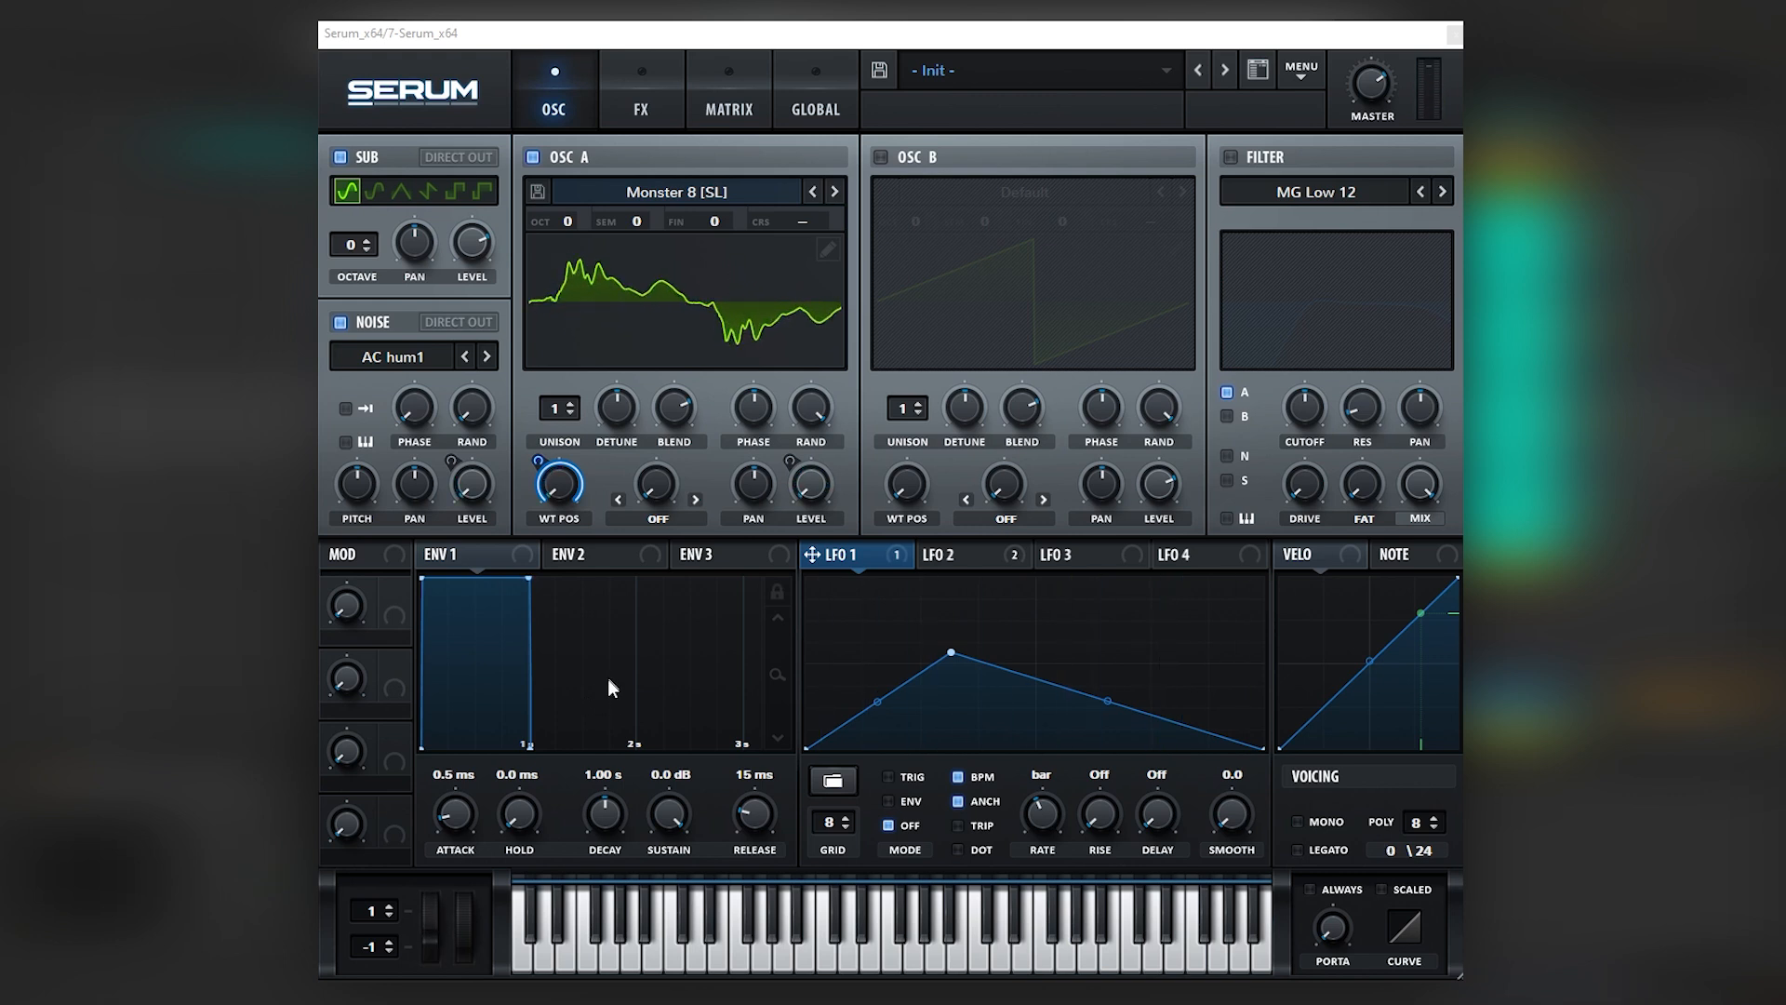
mouse_move(433, 918)
left_mouse_down()
mouse_move(441, 868)
mouse_move(441, 908)
left_mouse_up()
Set OSC A's unison to 8 voices and apply a Bend + warp with its amount raised
left_click_drag(559, 402, 588, 286)
left_click(655, 521)
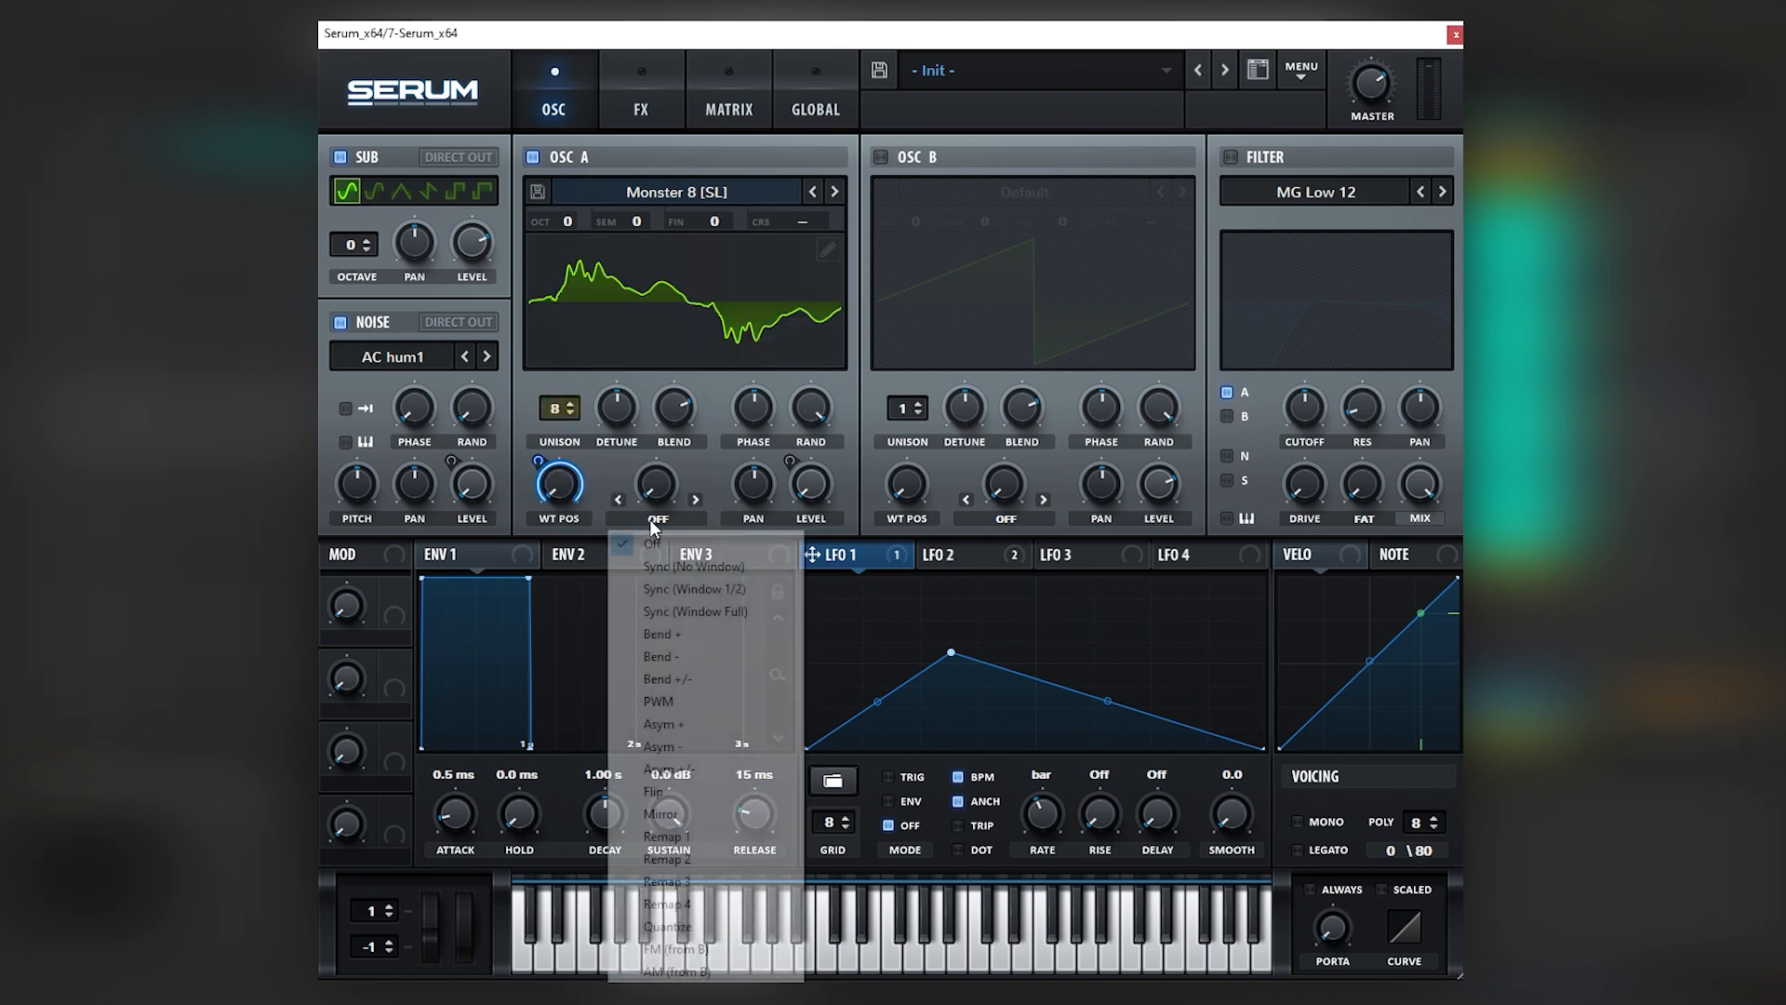
left_click(661, 634)
left_click_drag(655, 484, 700, 352)
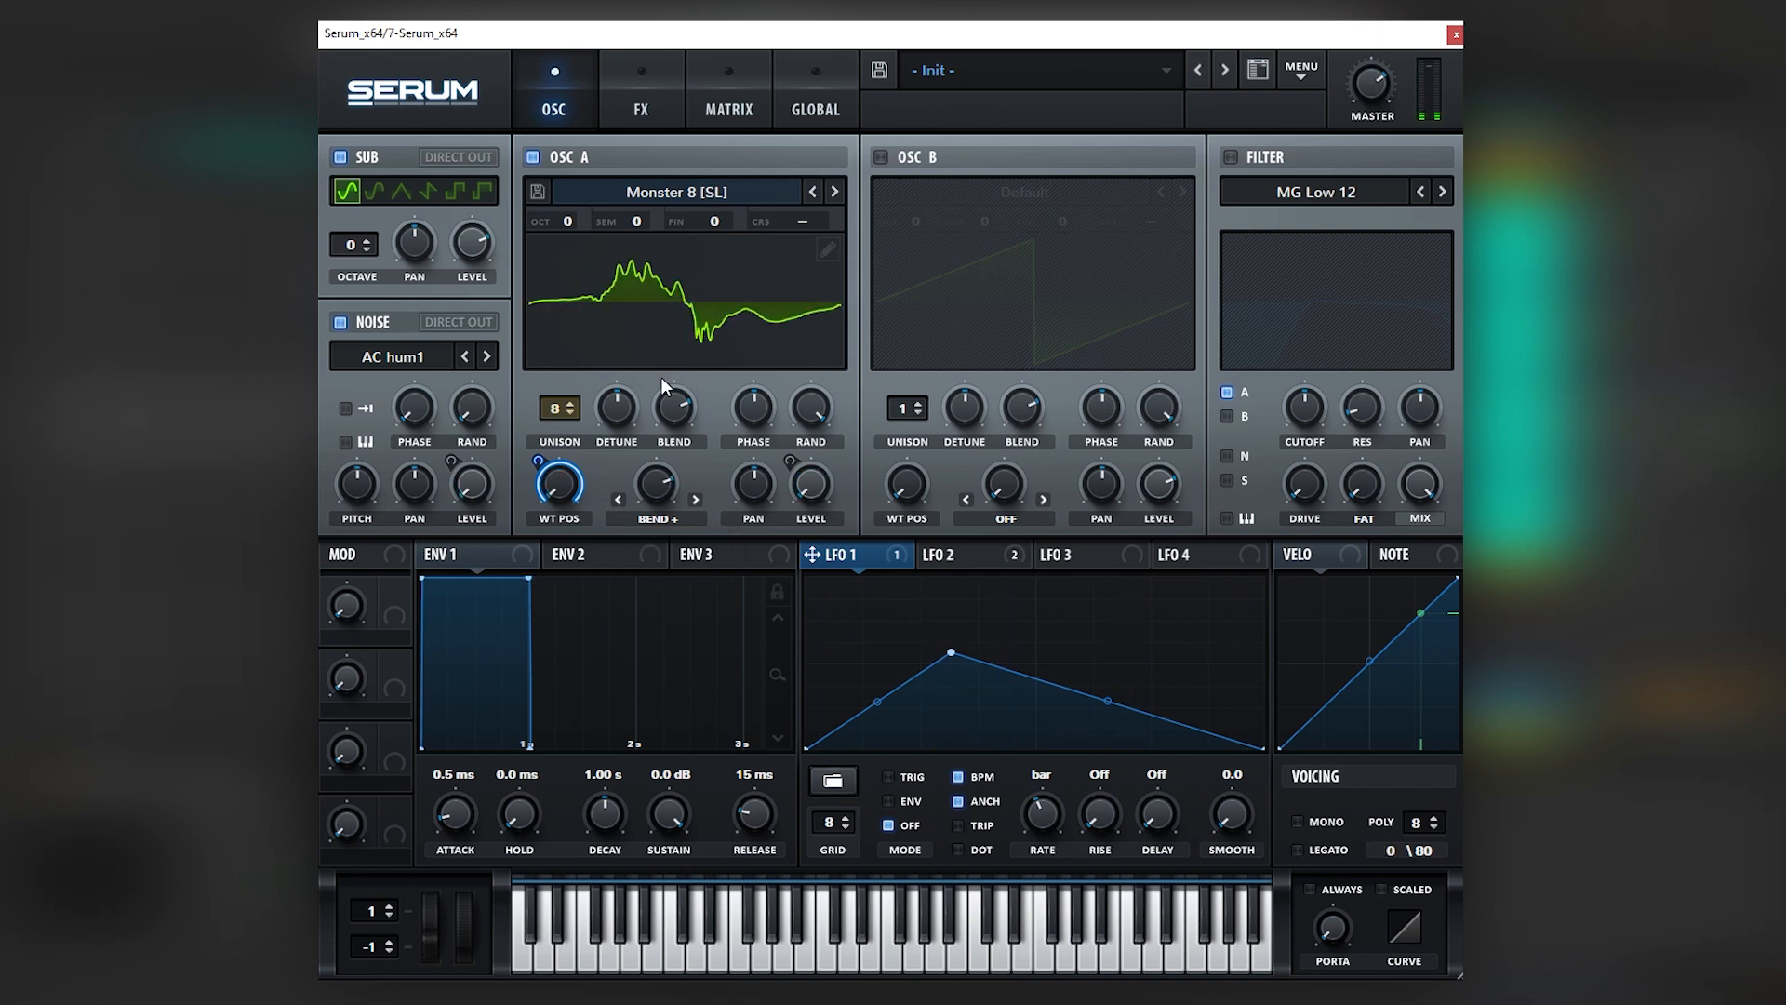
Add a Phaser with rate and depth turned down, frequency at 176 Hz and a reduced mix
left_click(641, 109)
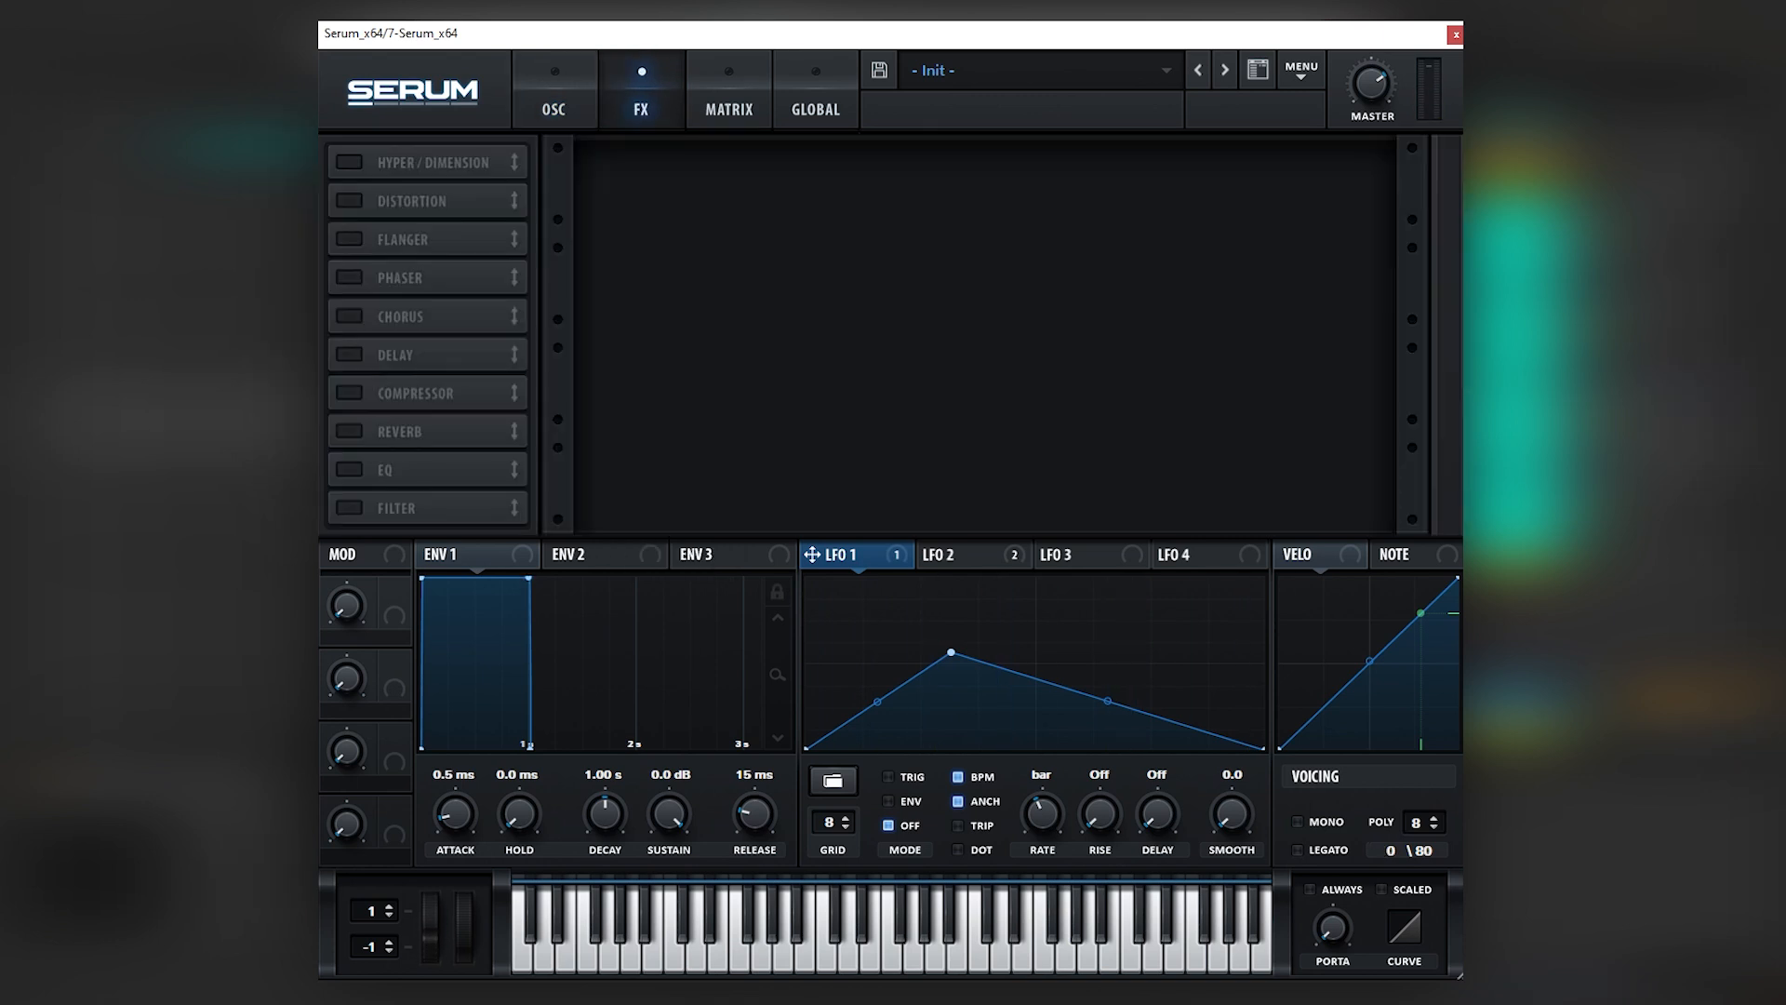
left_click(349, 277)
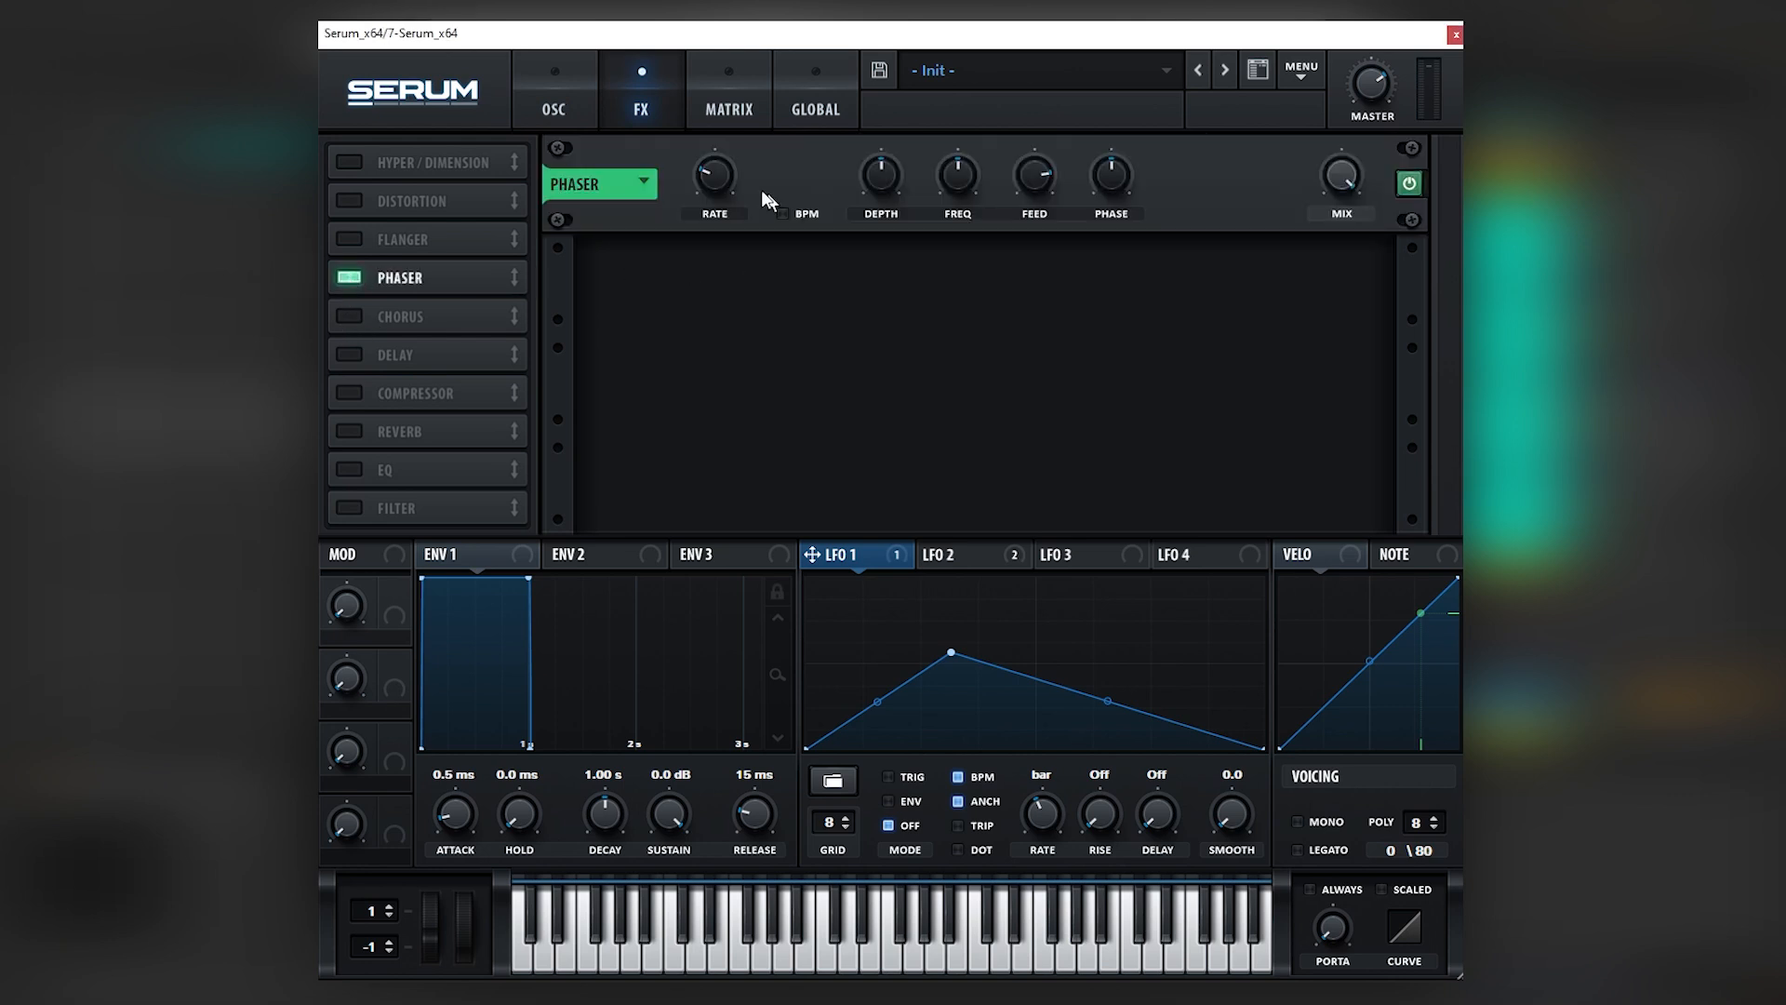
mouse_move(960, 180)
left_mouse_down()
mouse_move(874, 299)
mouse_move(968, 125)
mouse_move(963, 160)
left_mouse_up()
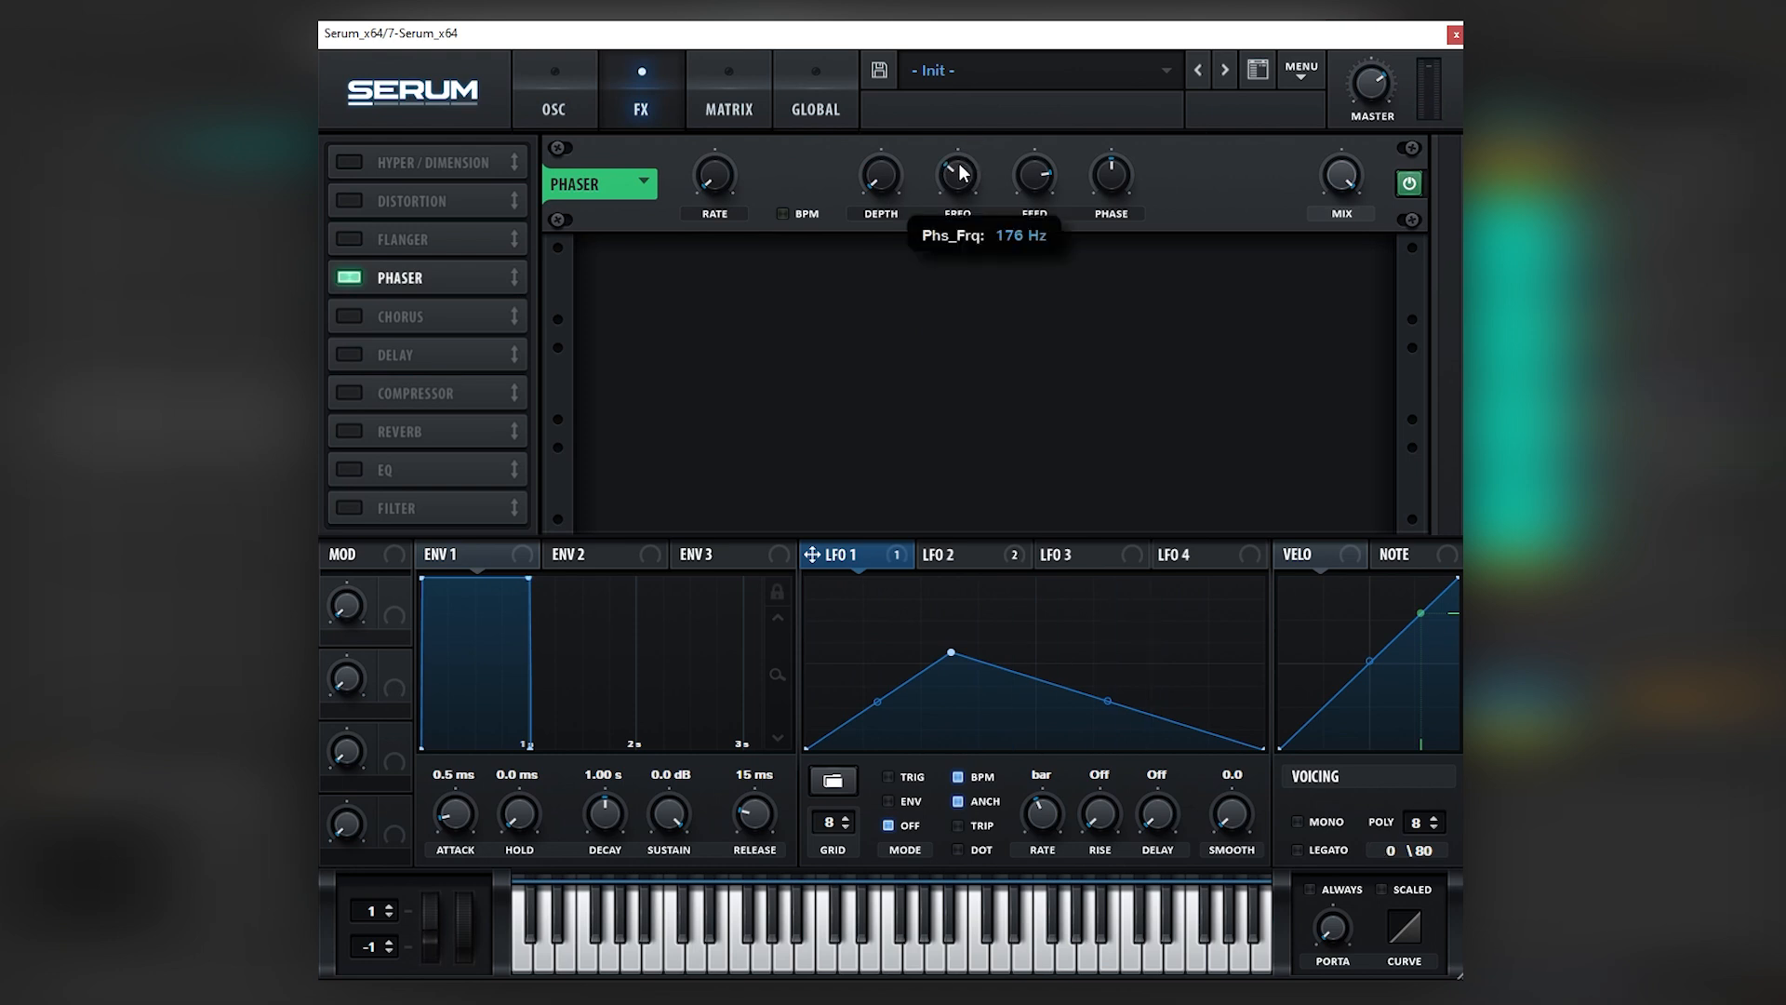
left_click_drag(1327, 181, 1325, 244)
Add a Compressor and a linked Delay without BPM sync at 65.80 ms, with the delay mix at about 64%
left_click(350, 395)
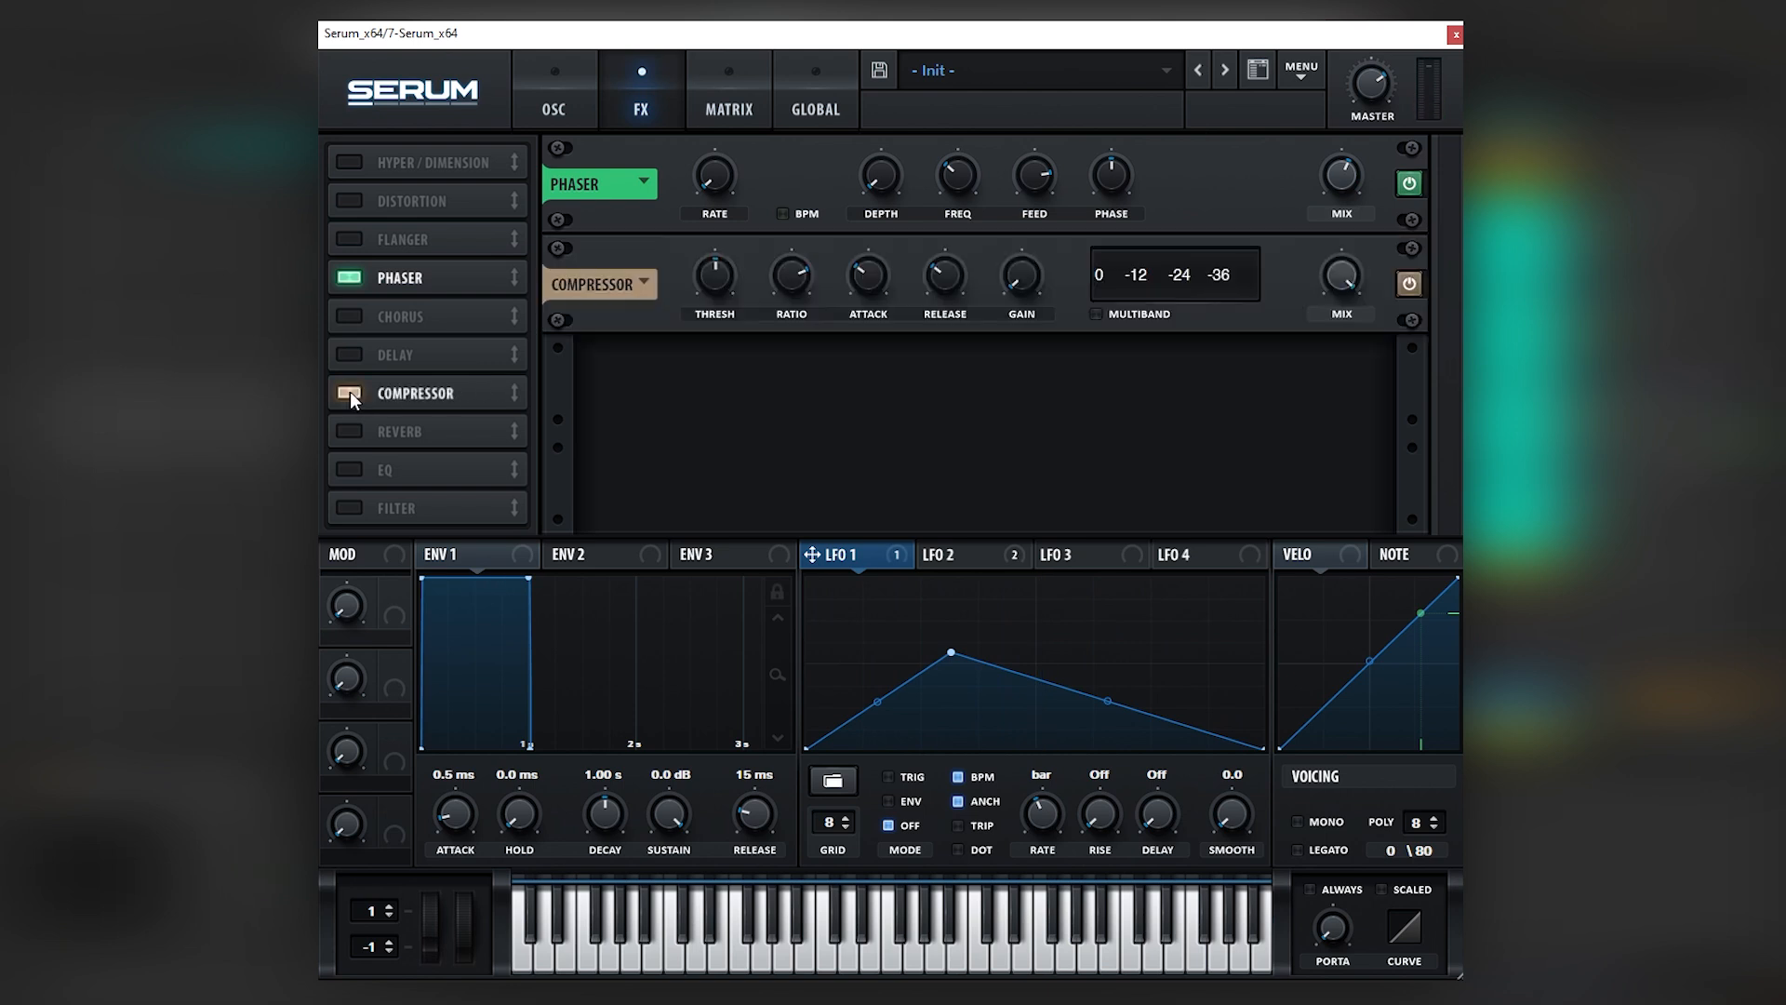
left_click(351, 355)
left_click(782, 313)
left_click(782, 289)
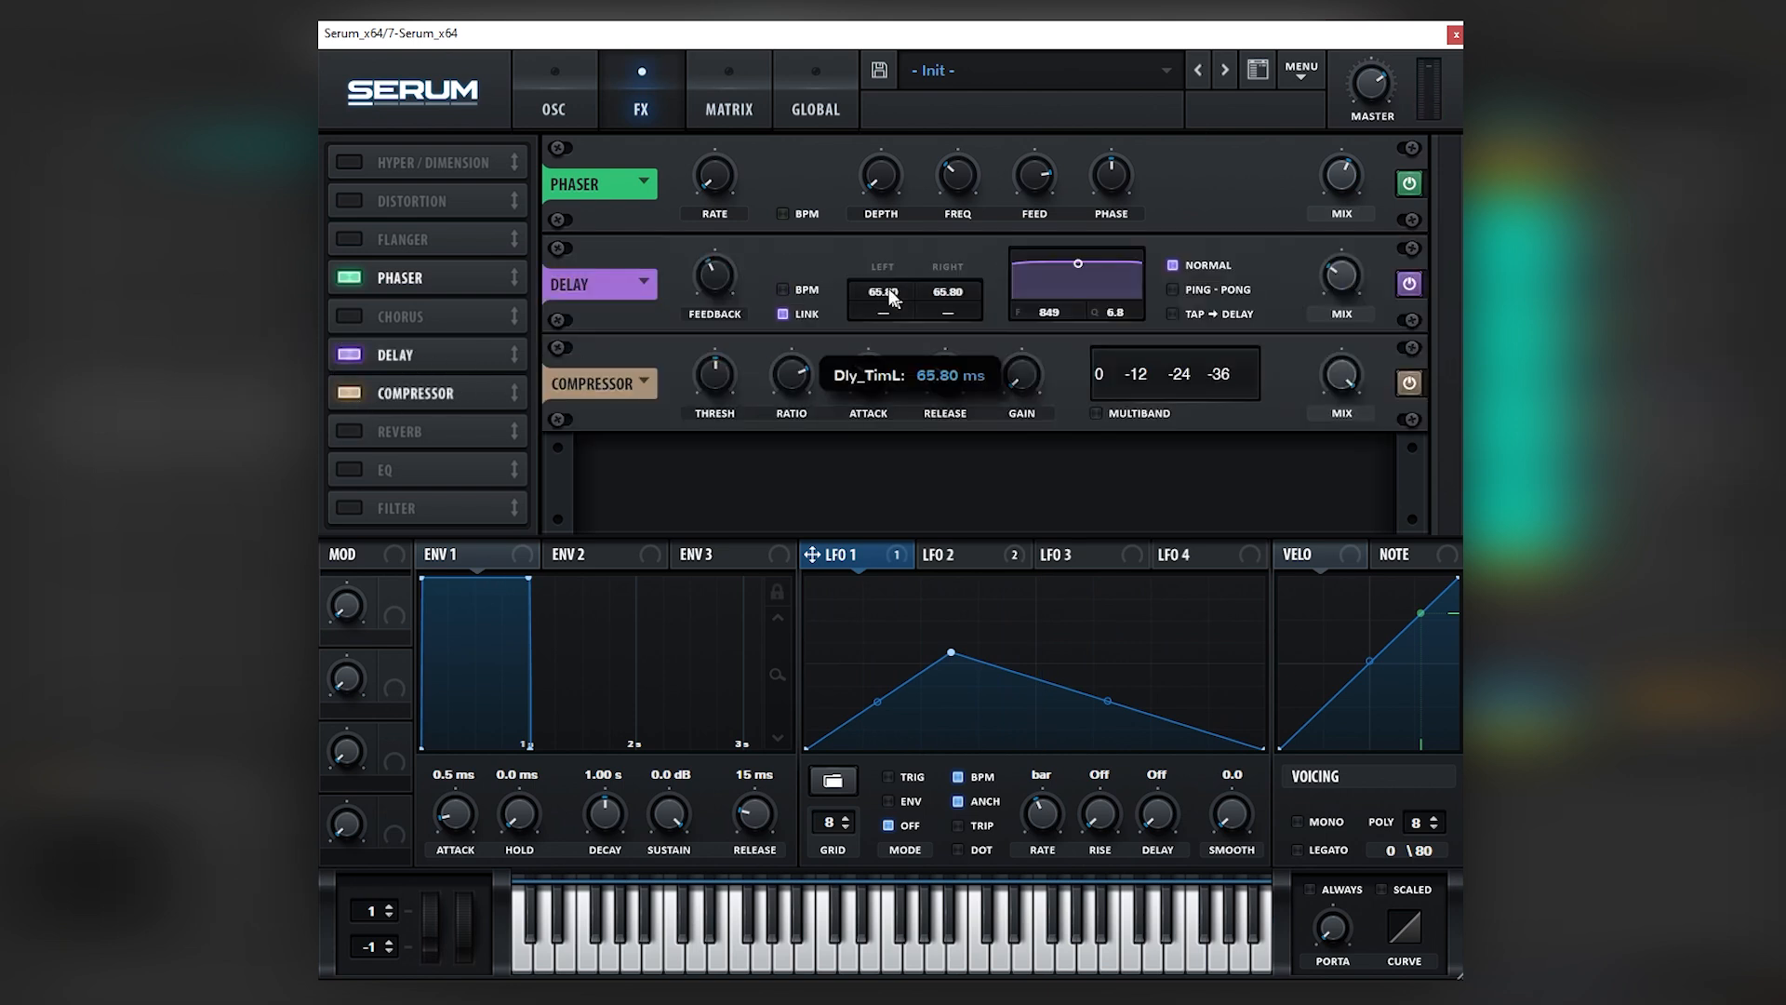
mouse_move(1347, 270)
left_click_drag(1347, 270, 1375, 222)
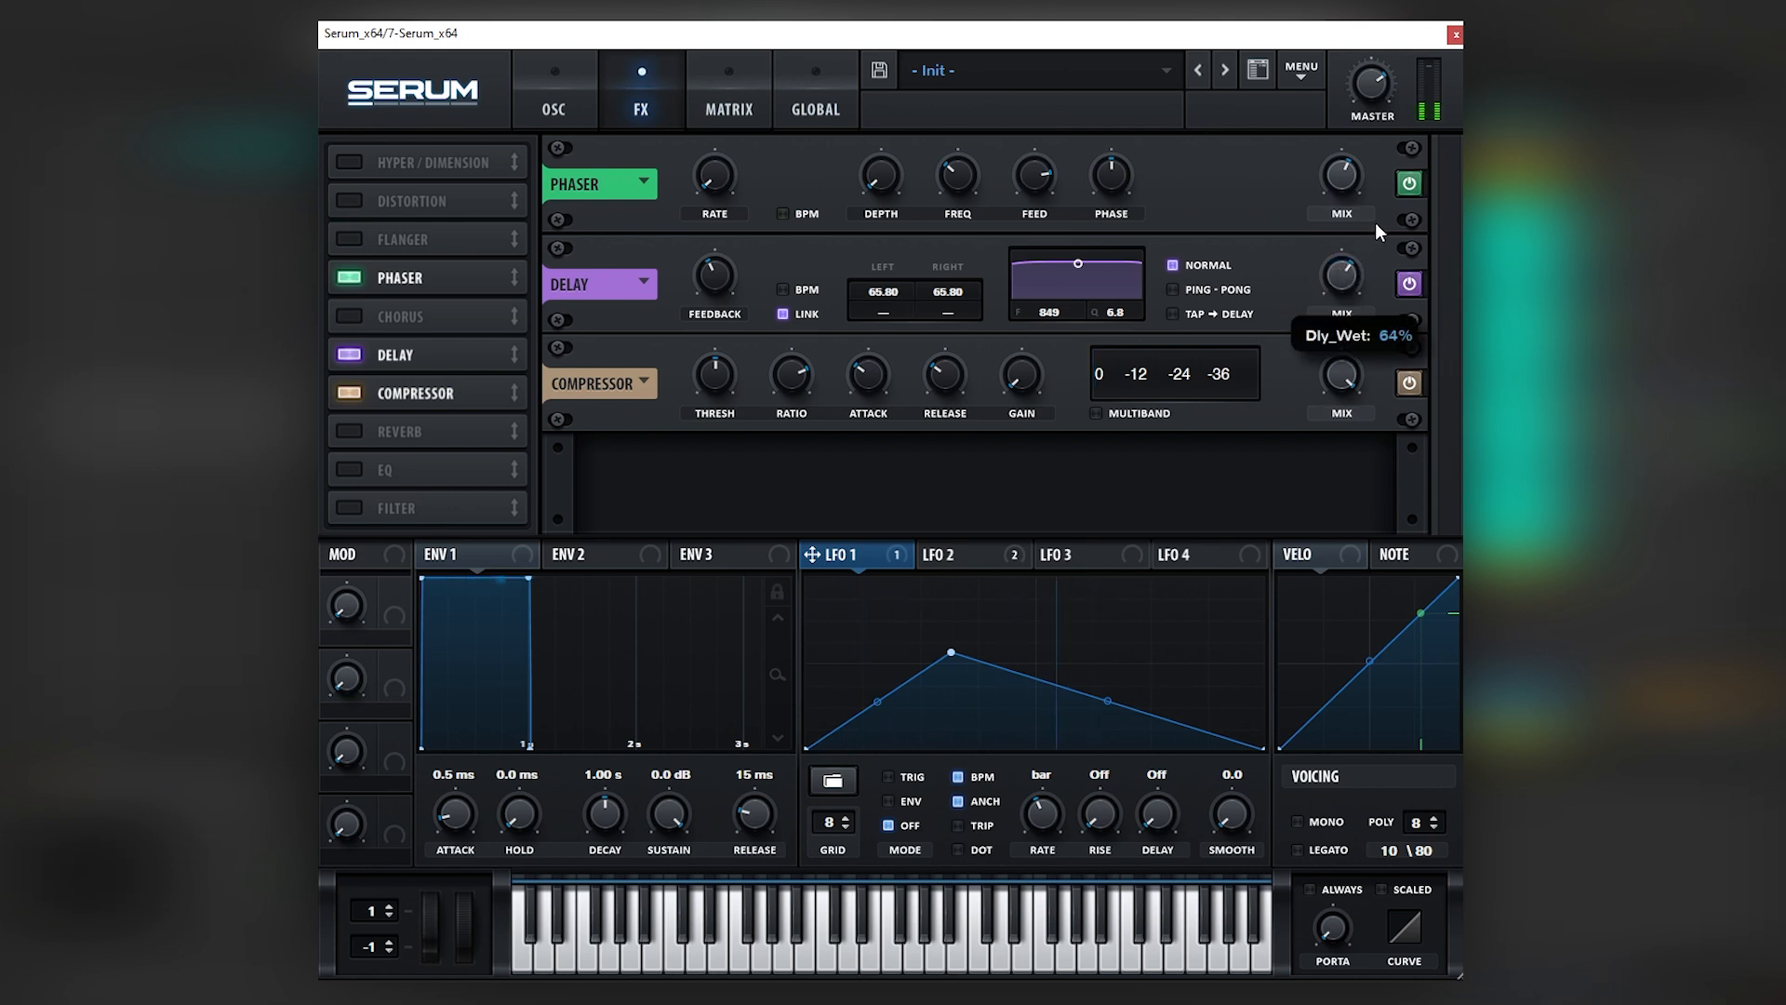
Shorten the linked delay time on both channels and raise the delay feedback
left_click_drag(886, 292, 892, 311)
left_click_drag(709, 280, 716, 255)
mouse_move(877, 294)
left_mouse_down()
mouse_move(884, 279)
mouse_move(886, 316)
left_mouse_up()
Enable a Chorus with an adjusted mix and its filter switched to HPF, and raise the gain on the multiband Compressor
left_click(348, 317)
left_click_drag(1334, 294, 1338, 277)
left_click(1176, 315)
left_click_drag(1180, 284, 1167, 308)
left_click_drag(1020, 476, 1033, 438)
Reduce LFO 2's modulation of the noise level to about 22 and bend both slopes of the LFO 2 curve inward
left_click(554, 98)
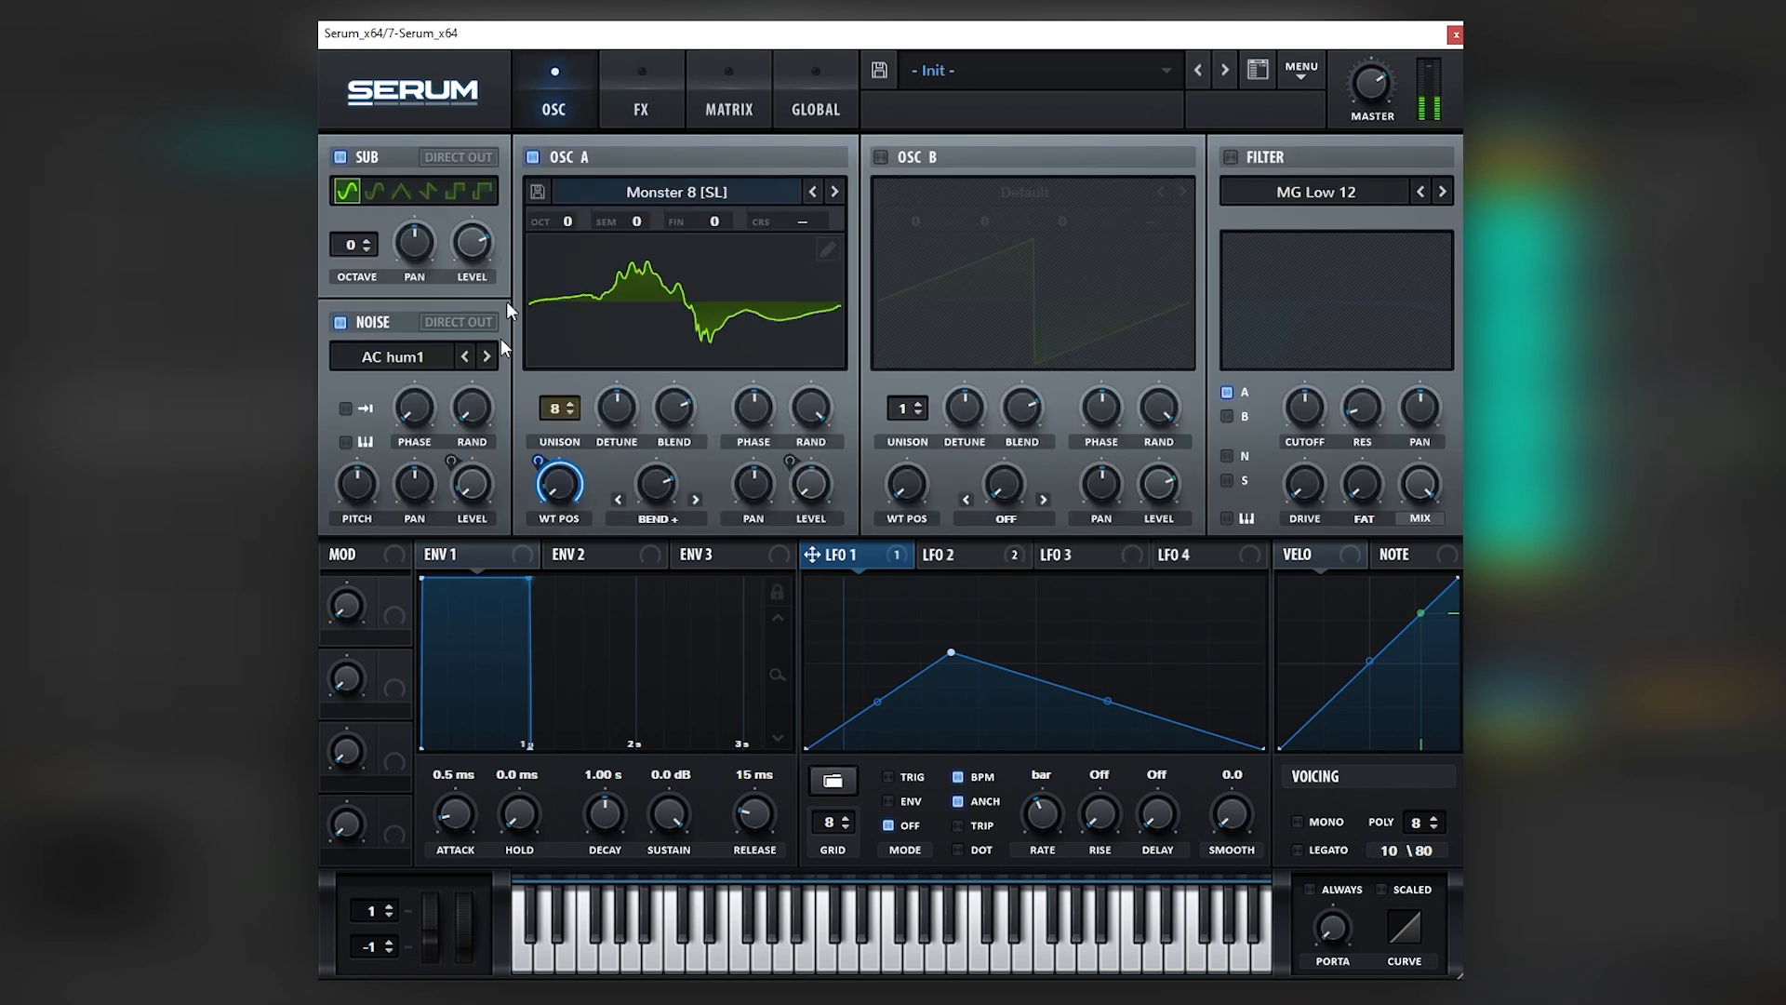
left_click(945, 552)
left_click_drag(465, 475, 464, 493)
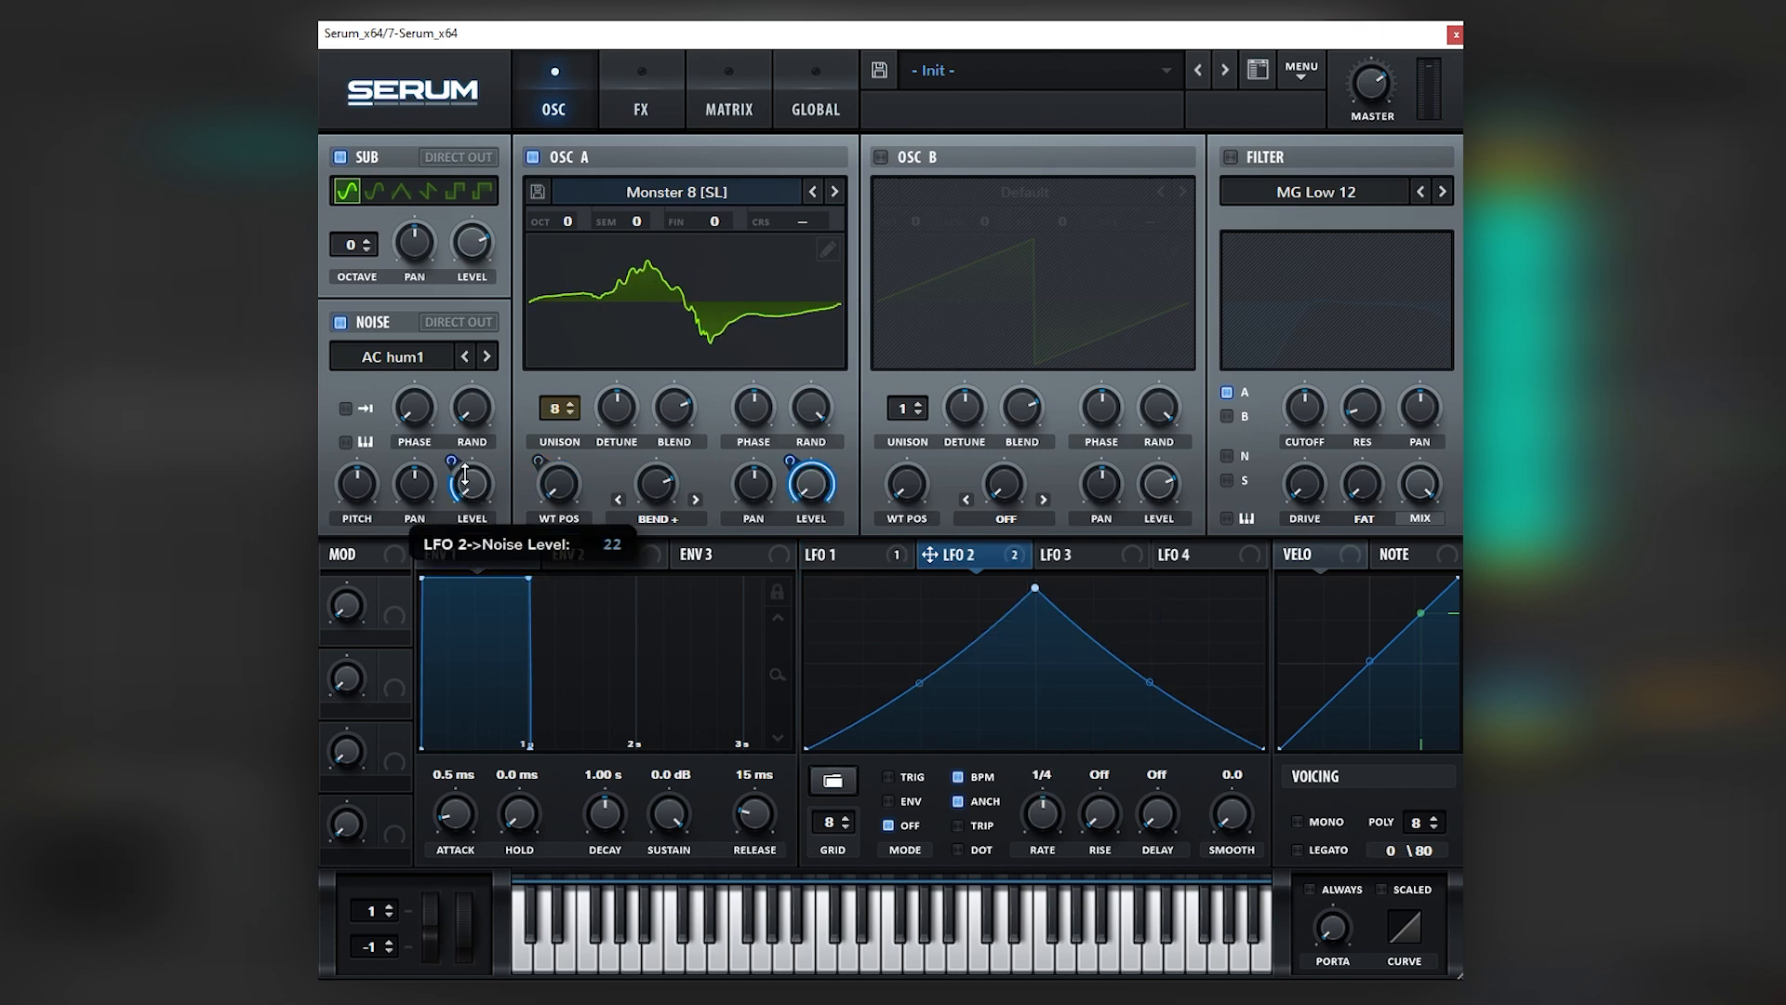
left_click(618, 108)
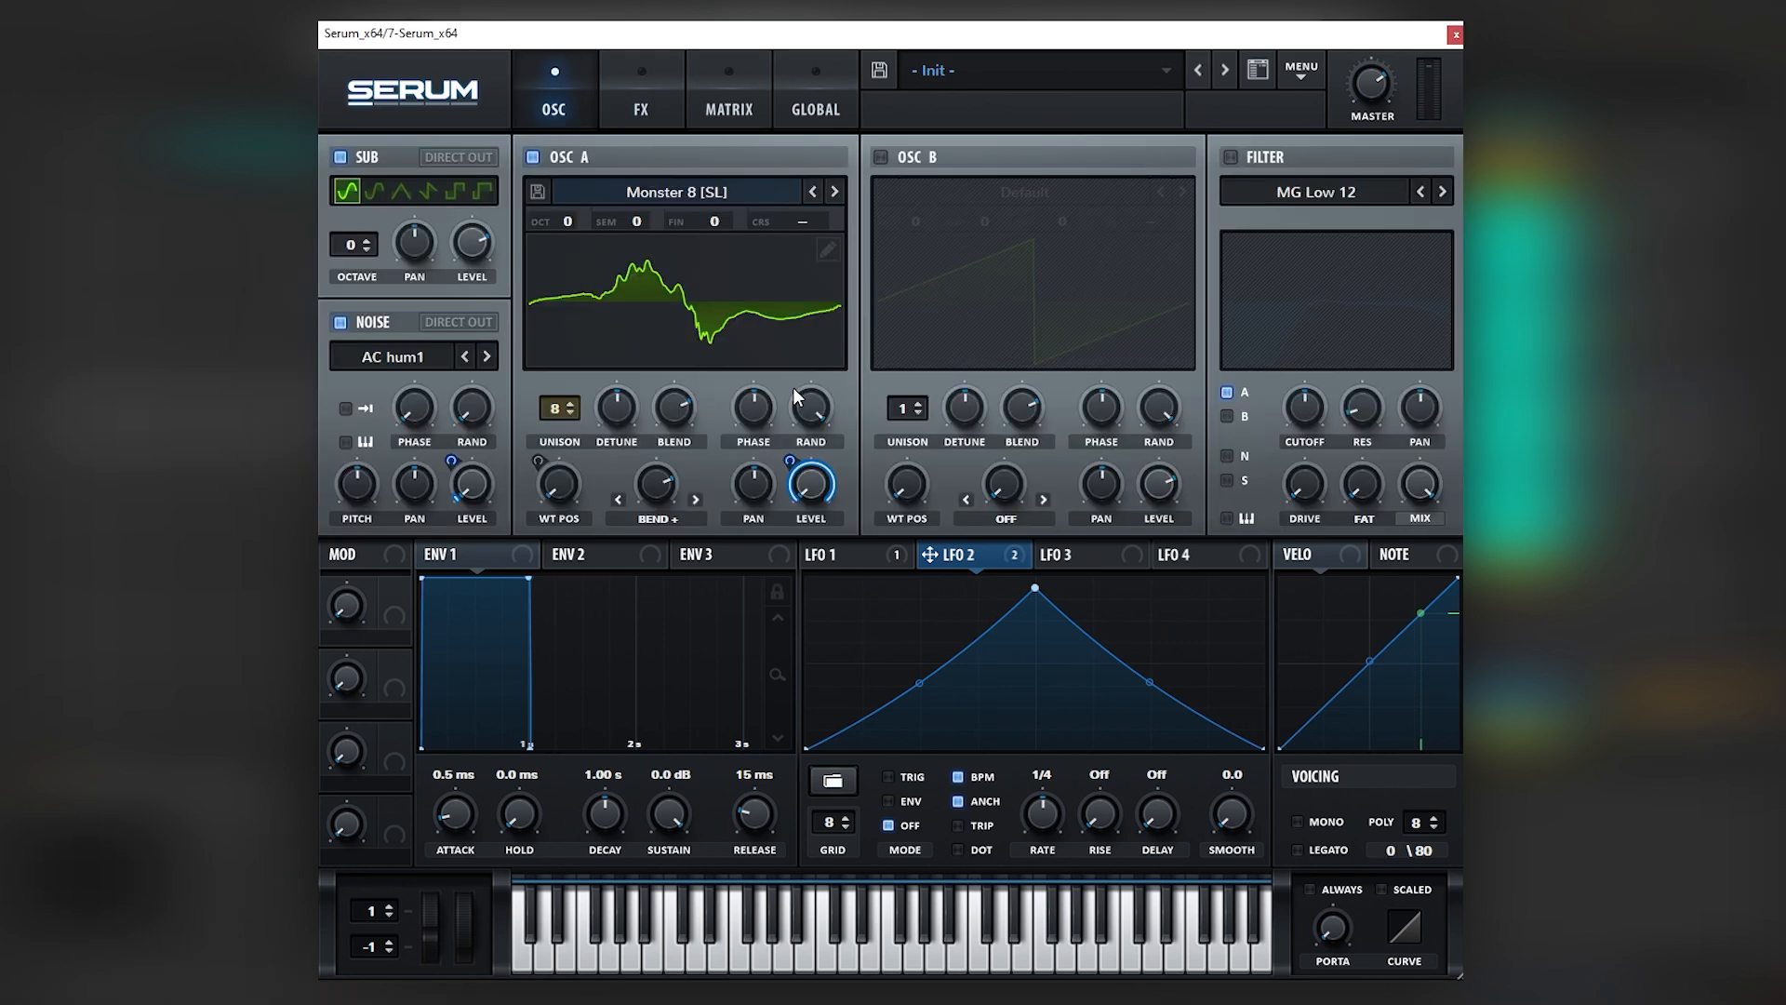
left_click_drag(919, 683, 919, 729)
left_click_drag(1149, 683, 1150, 714)
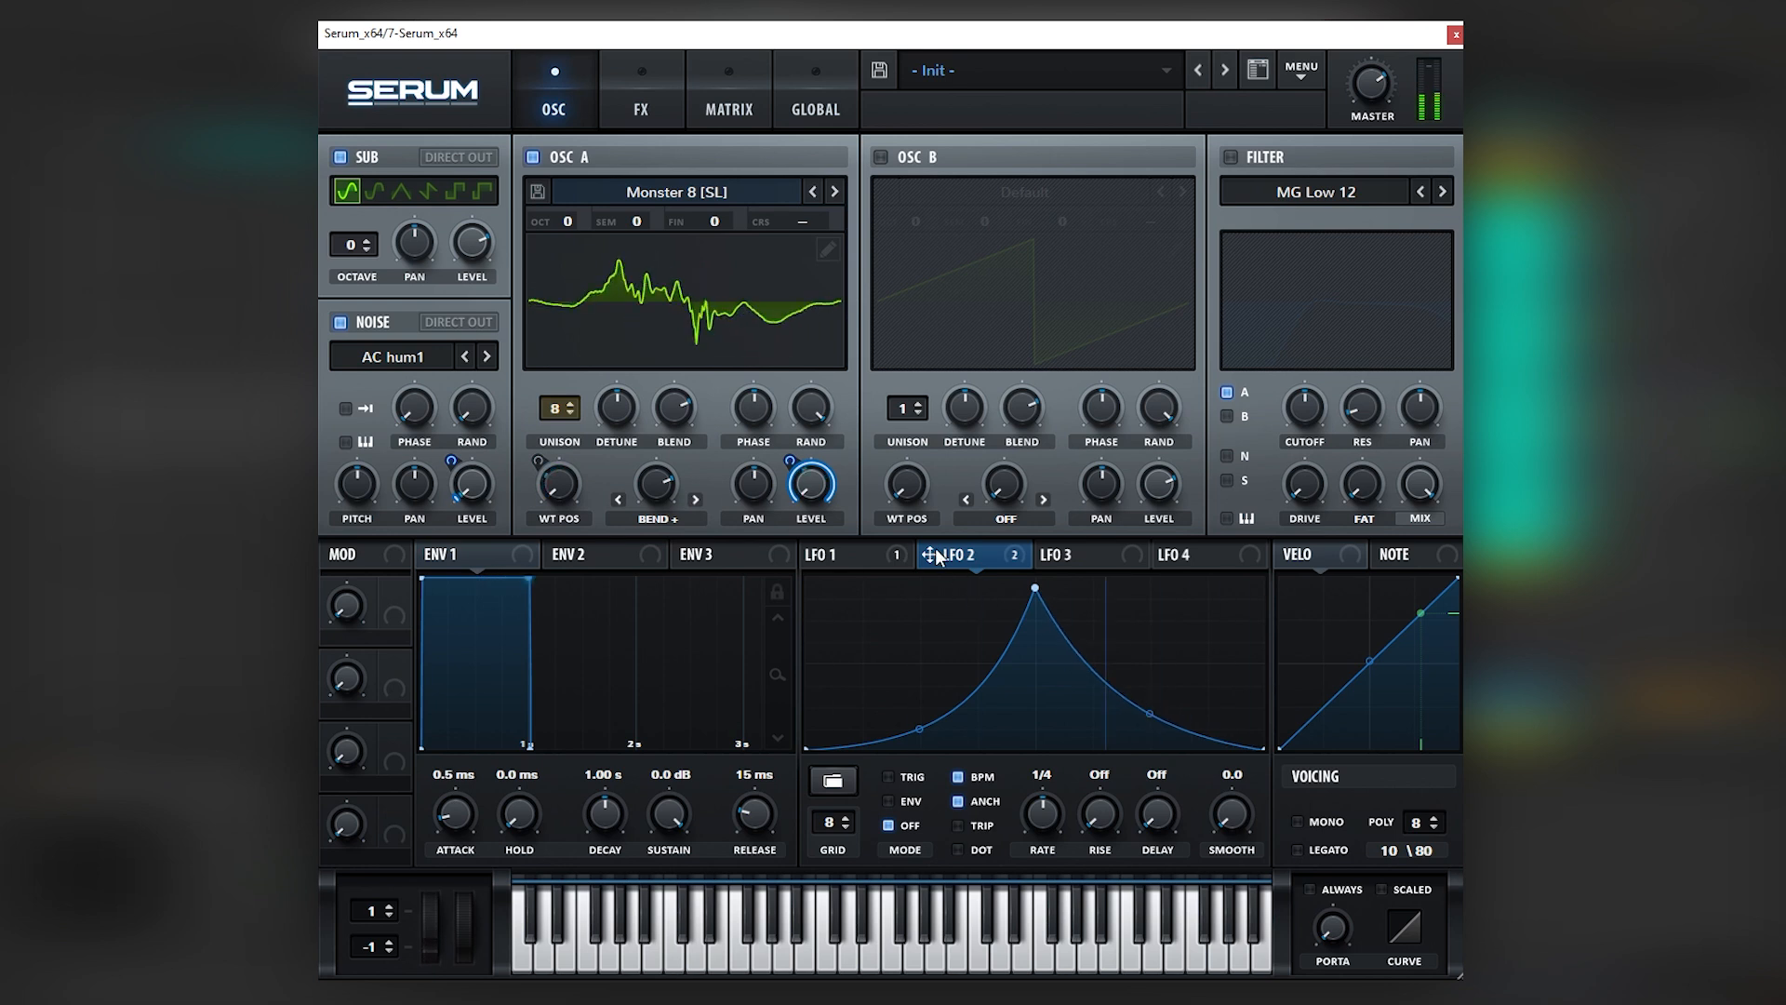
Try different wavetable positions on OSC A and switch its wavetable to Monster 7 [SL]
left_click_drag(557, 485, 604, 393)
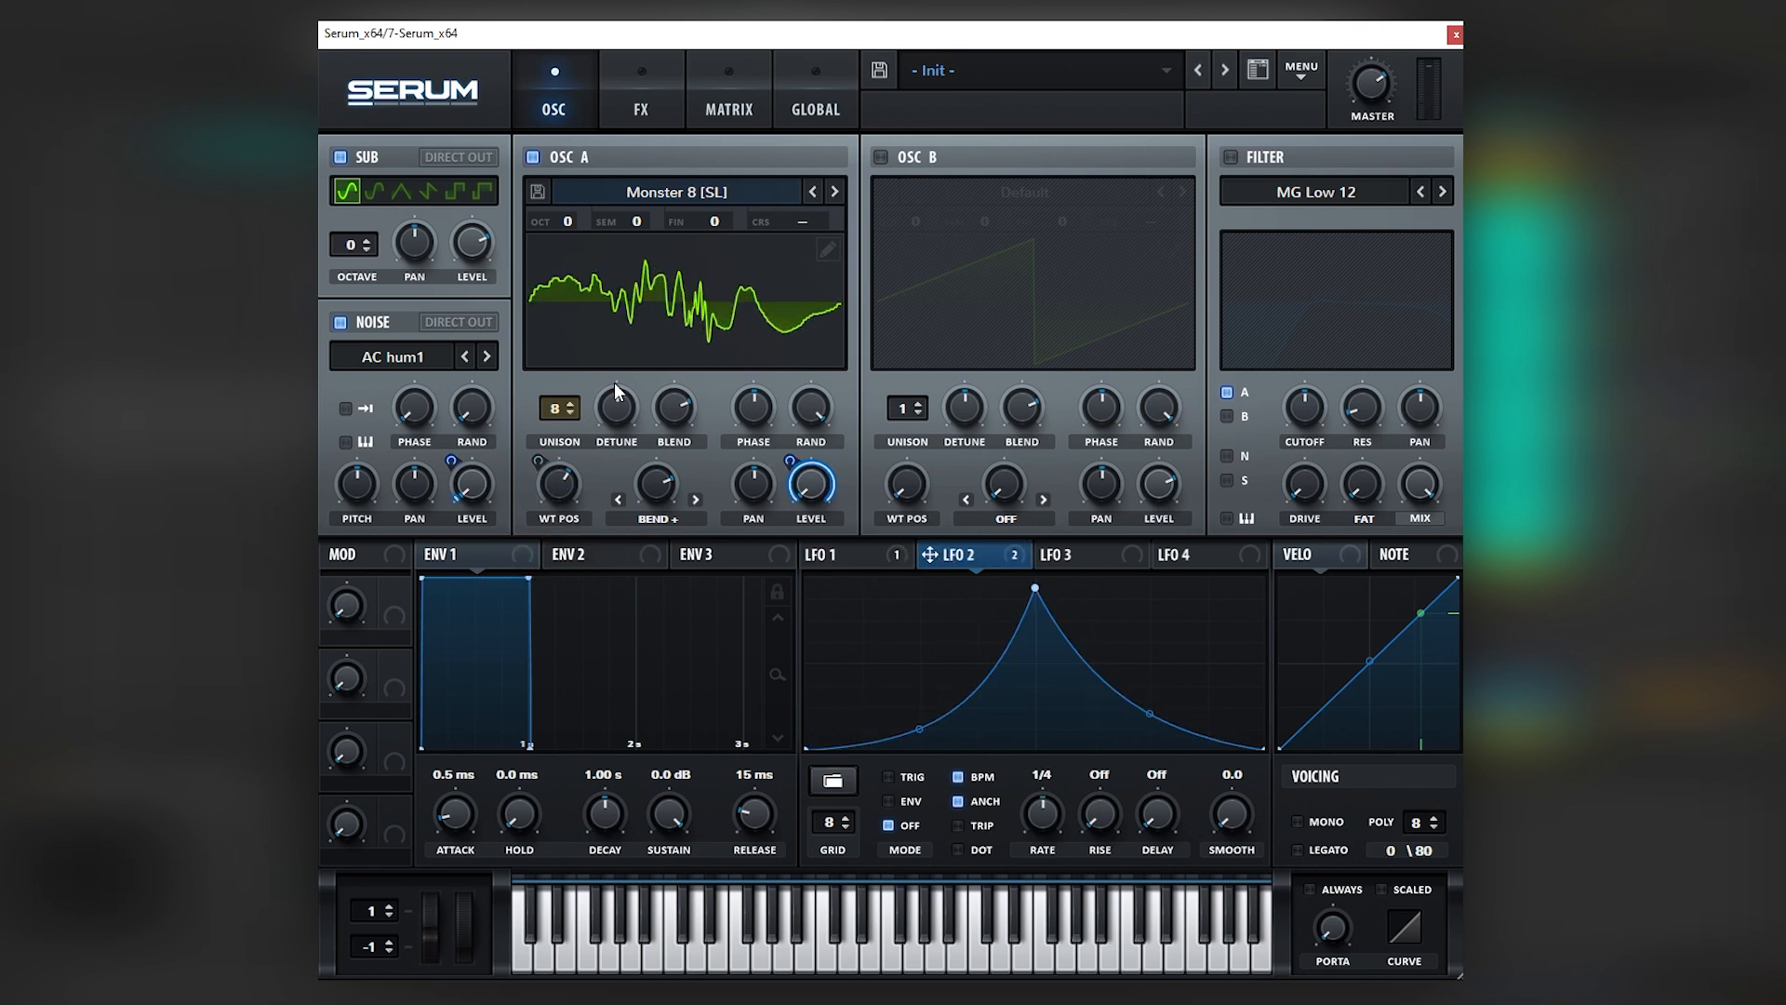
left_click_drag(564, 481, 555, 528)
left_click(813, 193)
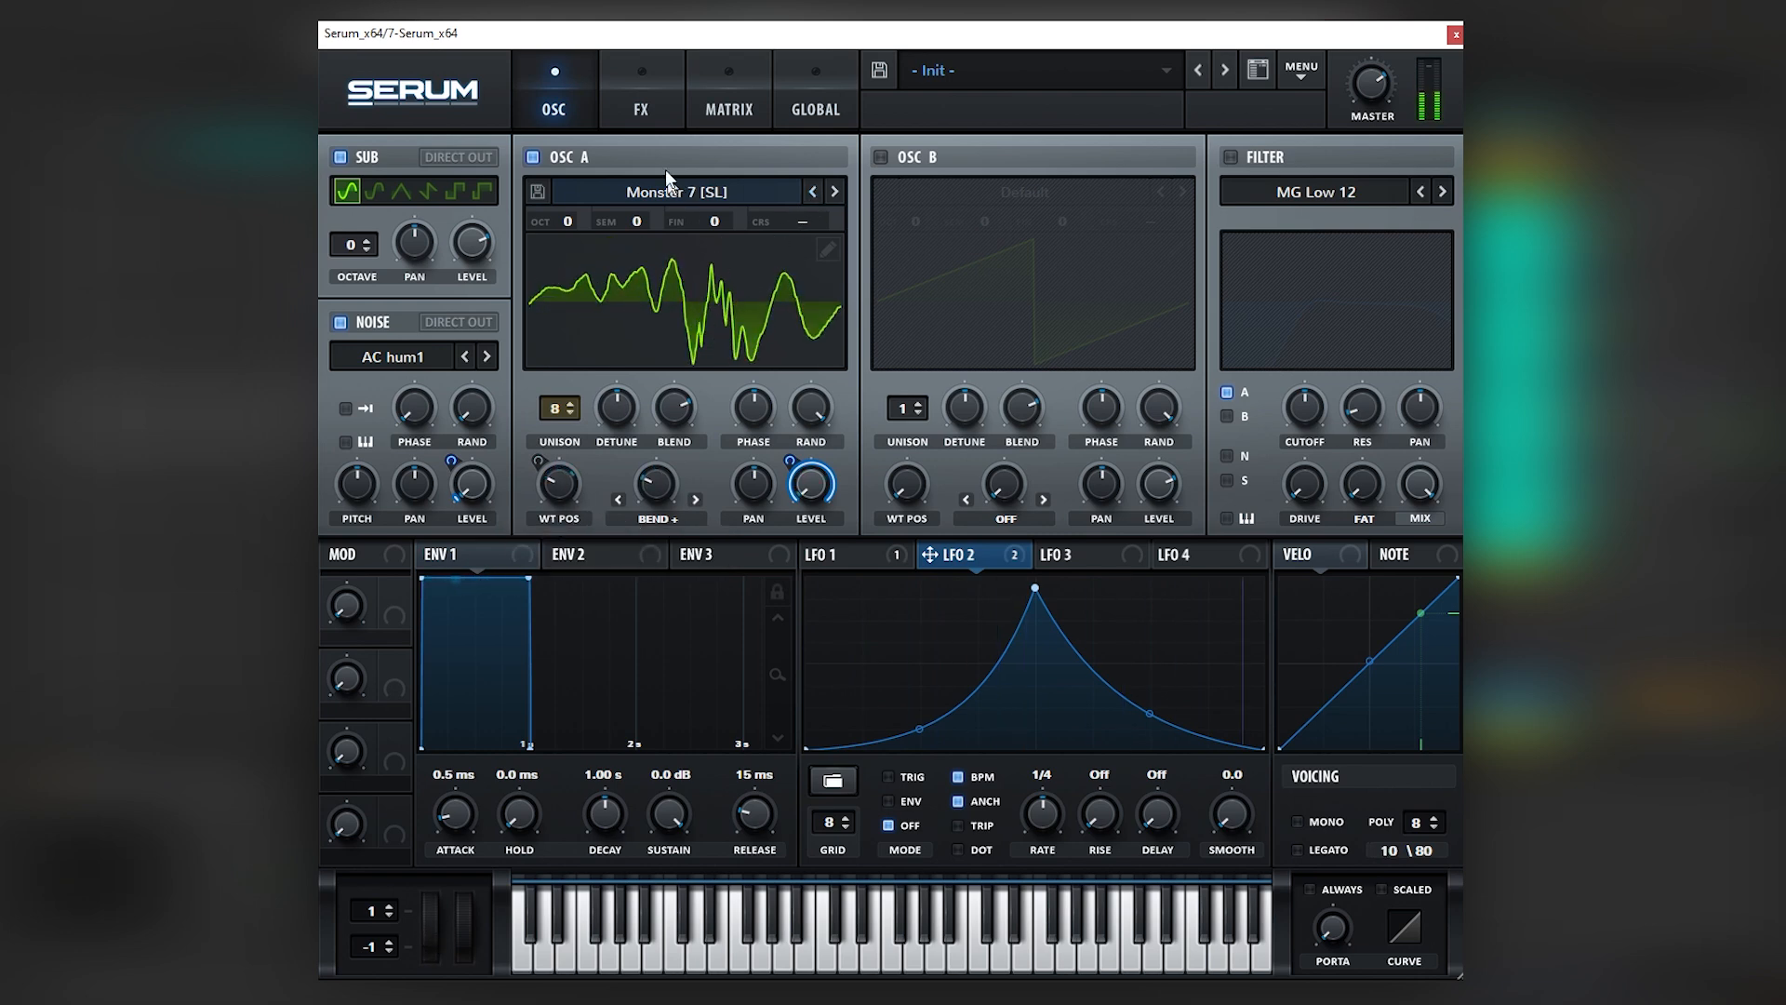
Set the linked delay time to 46.75 ms and bow the rising slope of LFO 2 outward
left_click(621, 99)
left_click_drag(925, 404, 891, 411)
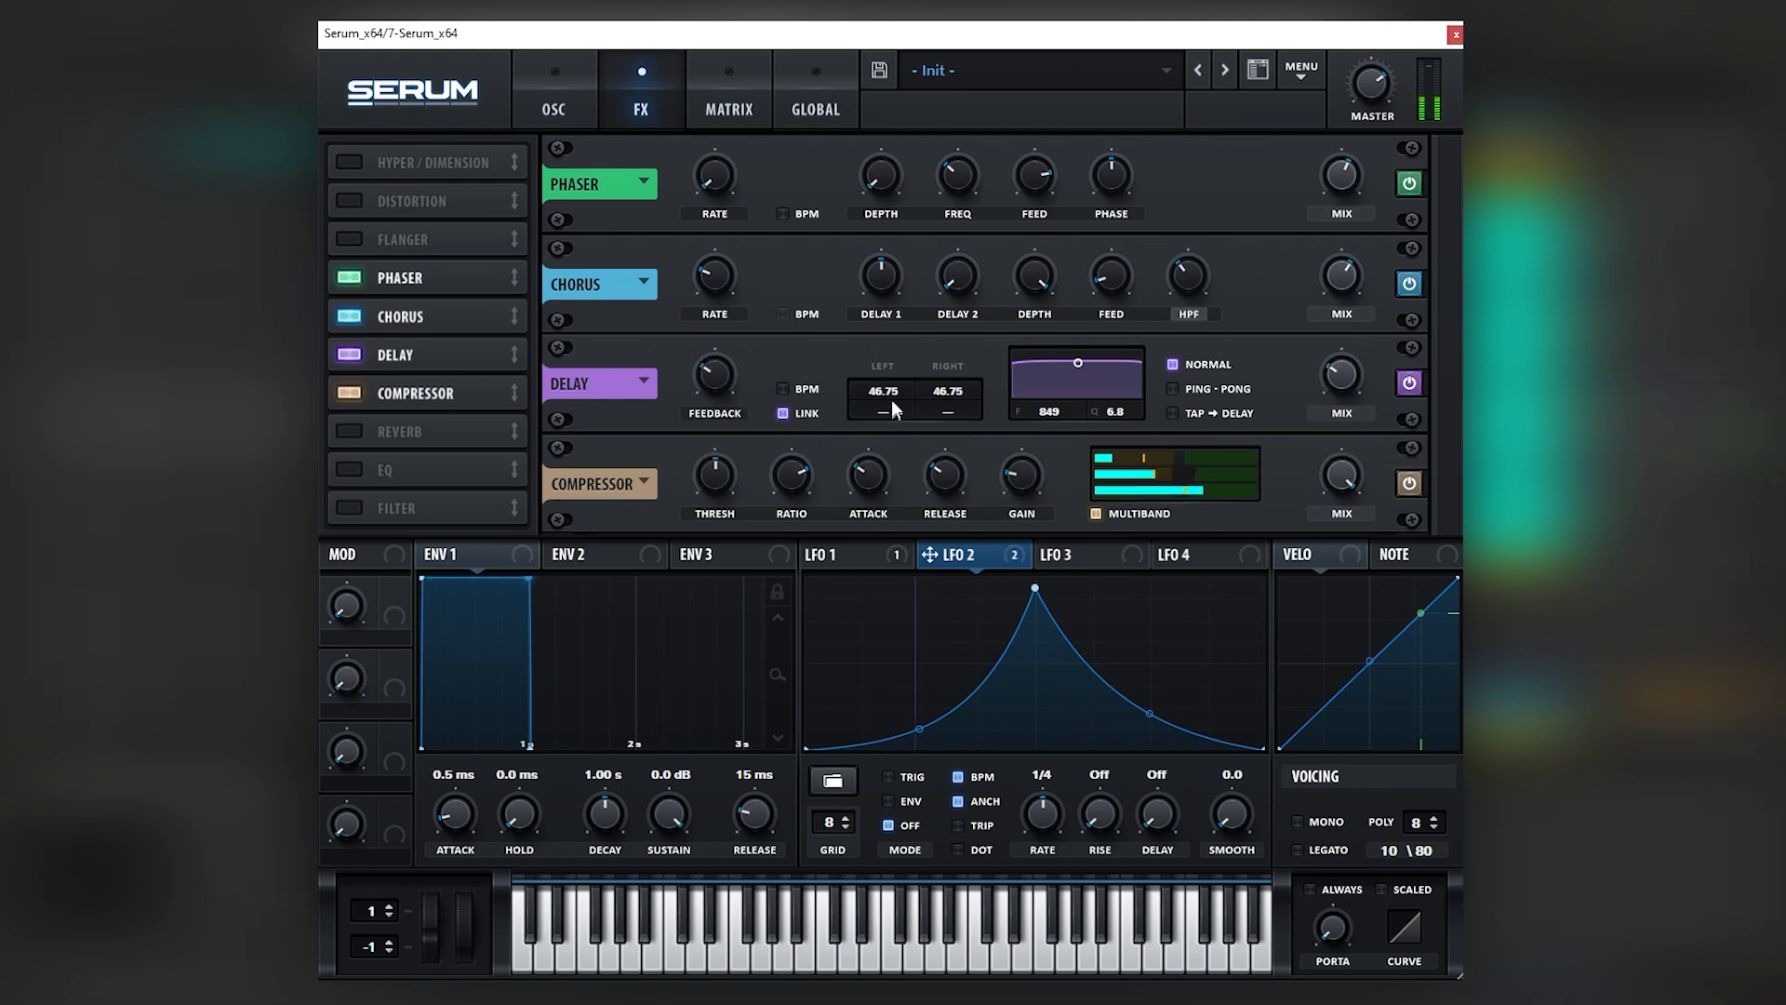
left_click_drag(912, 727, 916, 696)
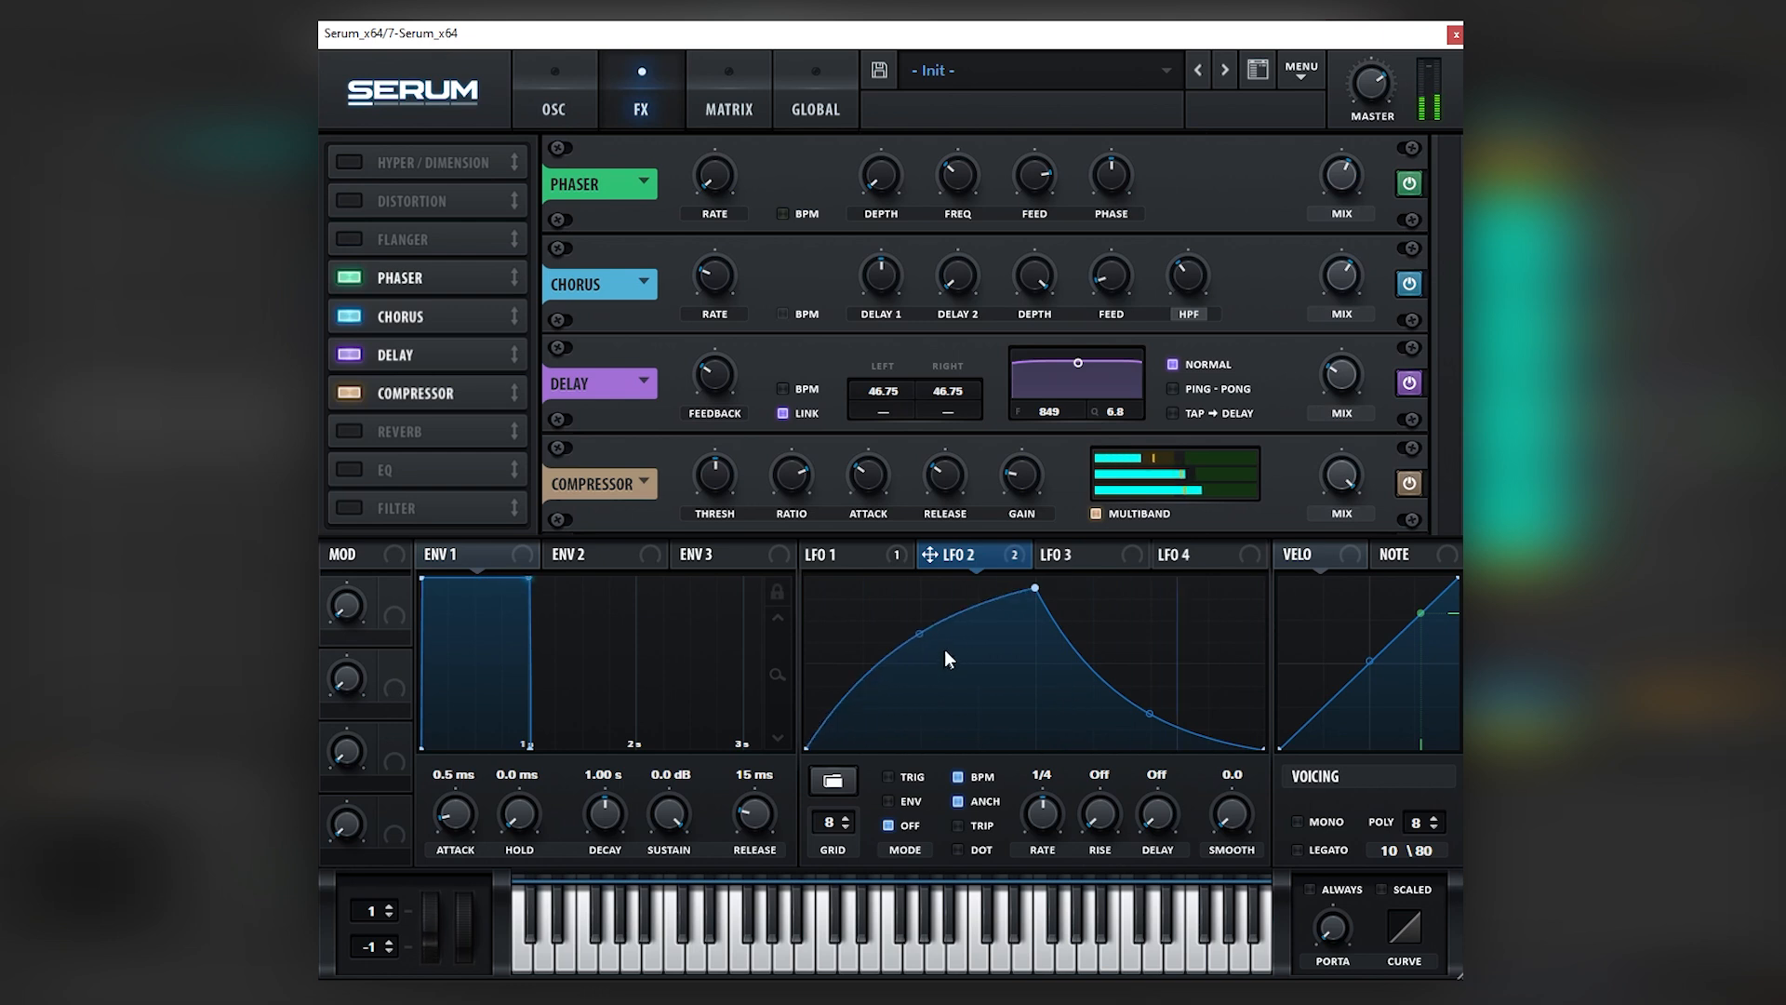
Set OSC A's Bend + warp to about 30% and reduce LFO 2's modulation of OSC A's level
left_click(561, 104)
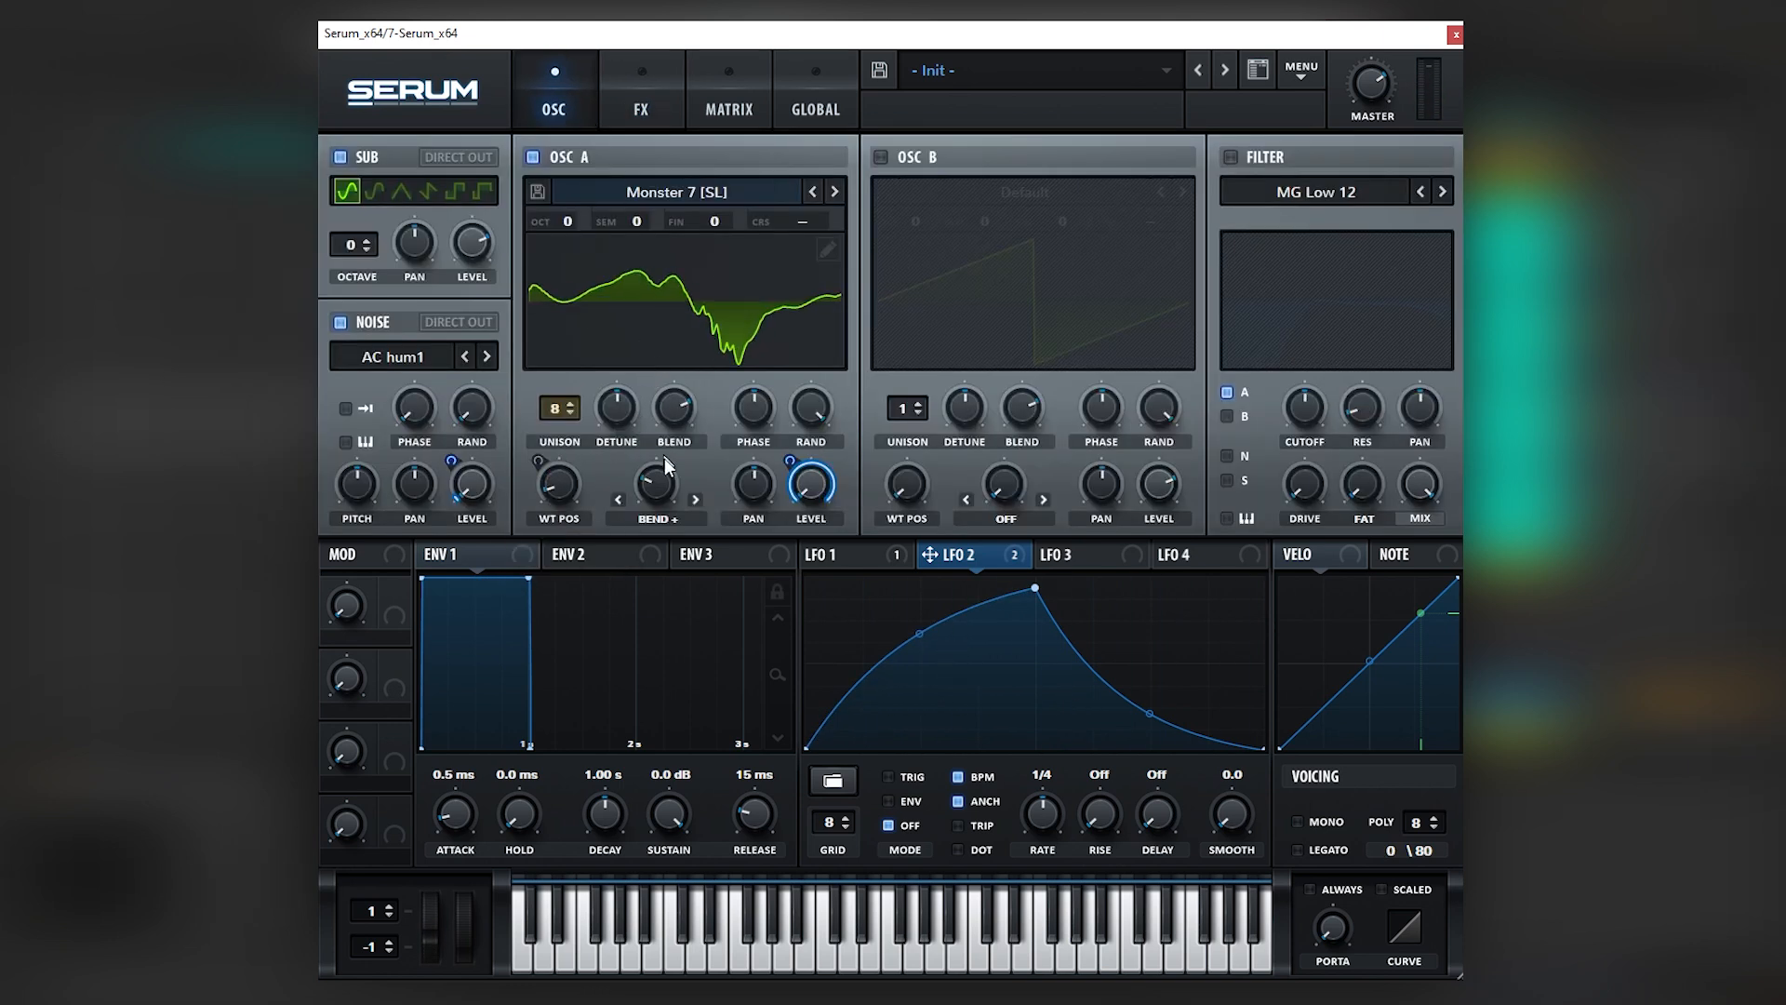
left_click_drag(644, 519, 684, 484)
left_click_drag(788, 458, 790, 462)
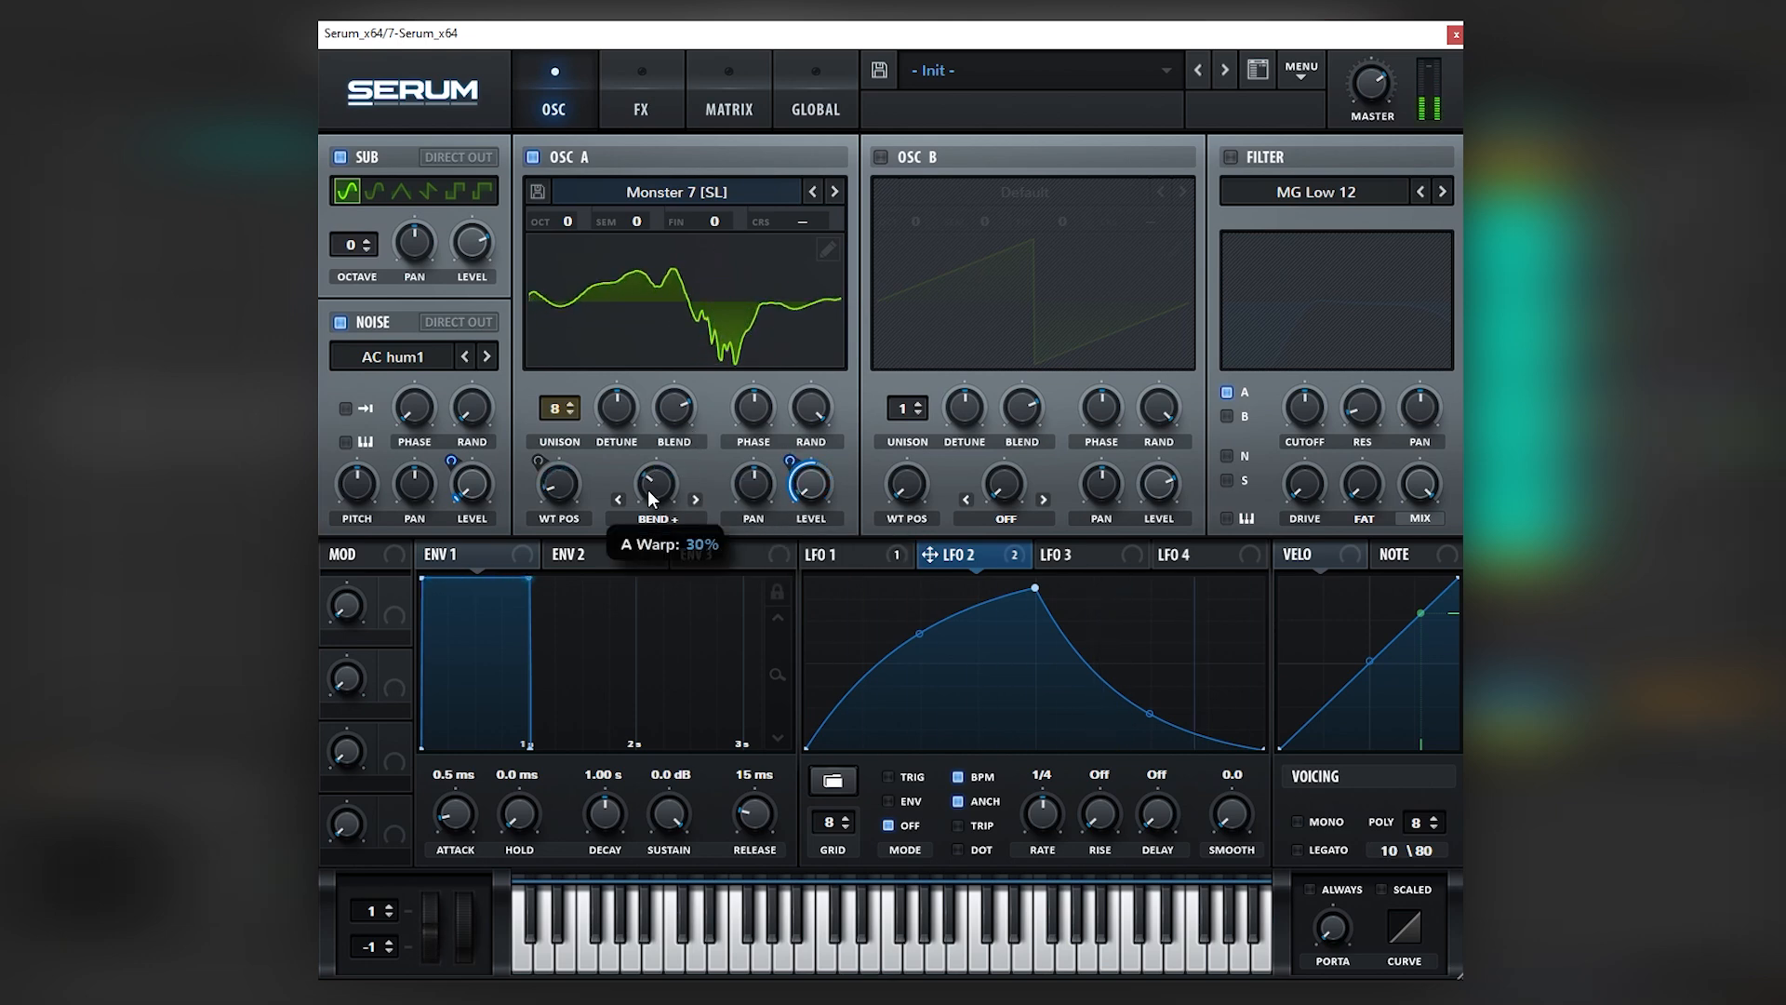
Enable the filter on OSC A with the Phs 48+ flanges type and adjust its cutoff and drive
left_click(1227, 190)
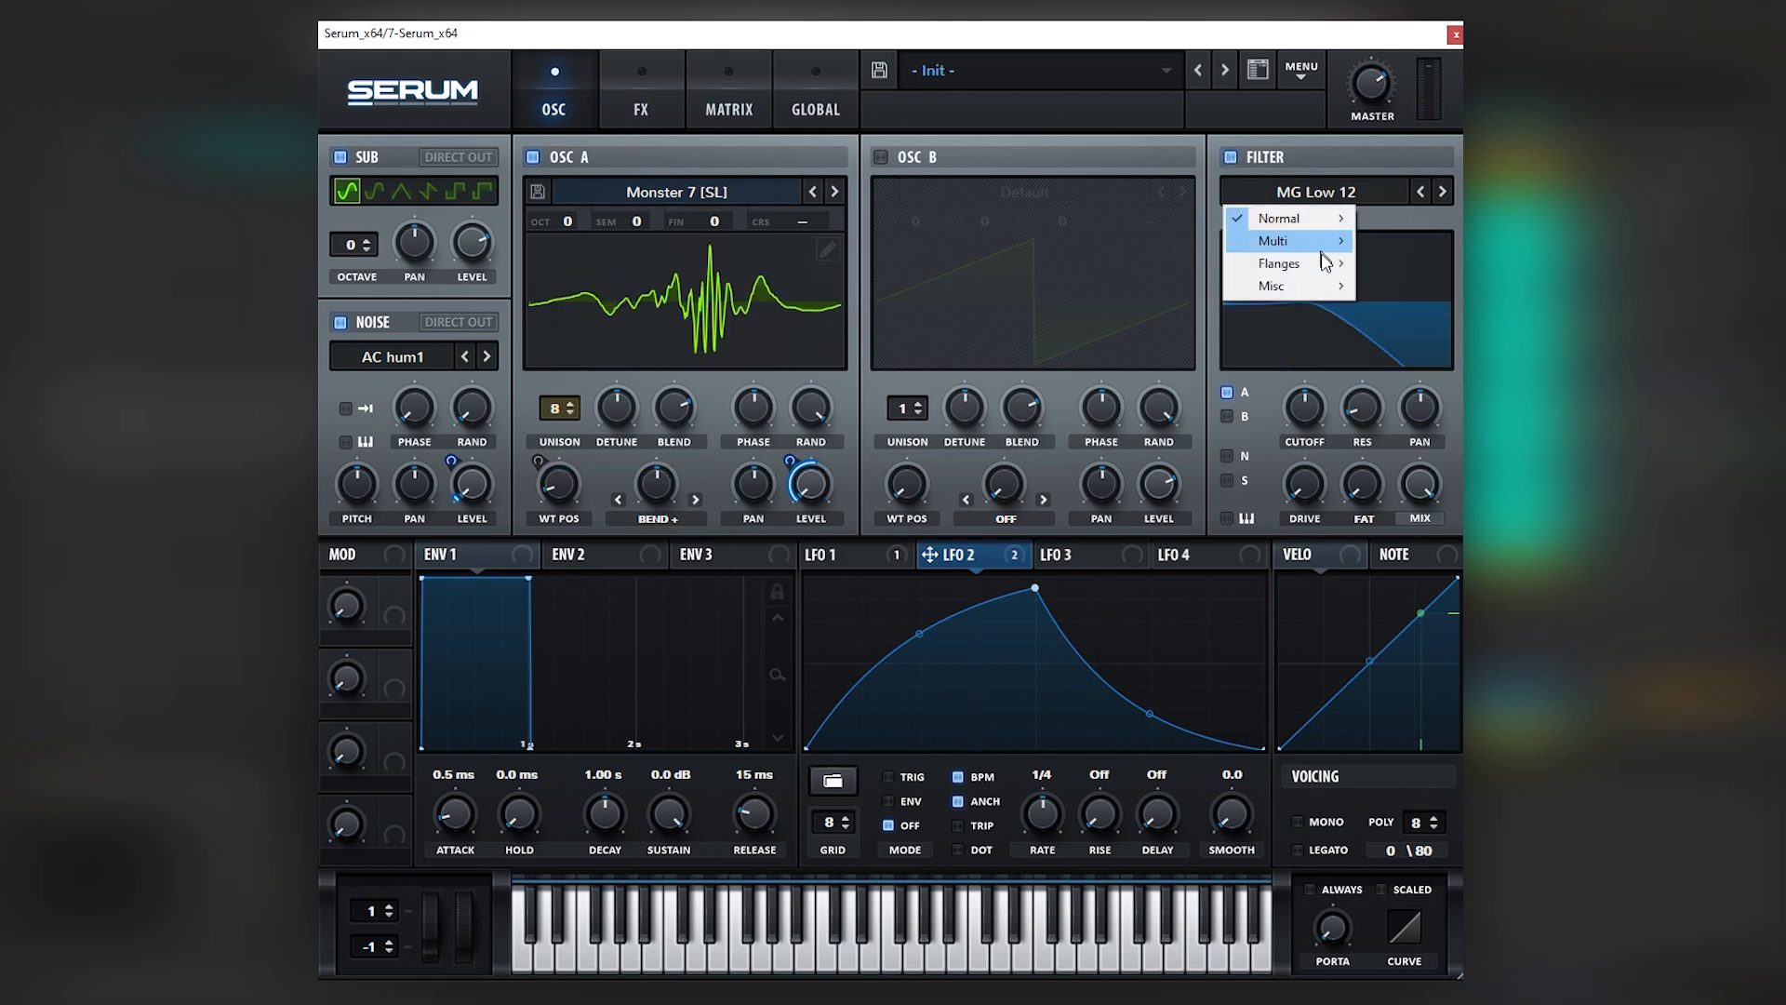
mouse_move(1302, 263)
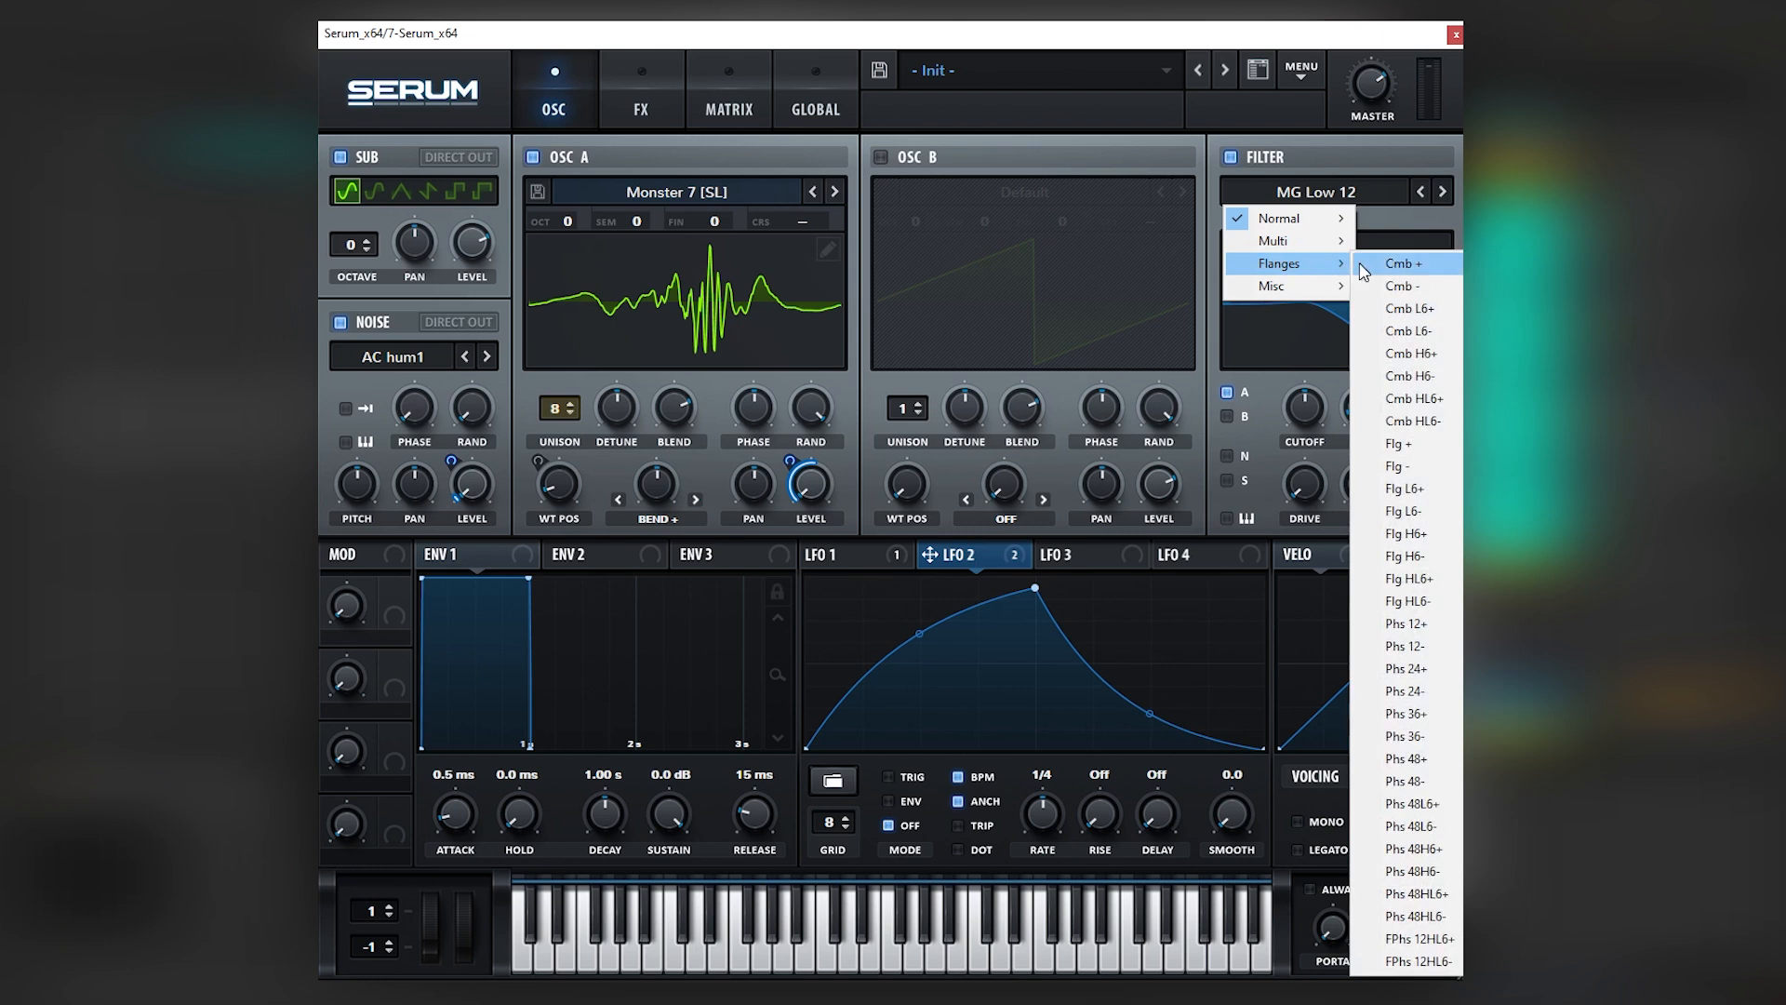
left_click(1435, 760)
left_click_drag(1305, 409, 1315, 409)
left_click_drag(1306, 478, 1310, 477)
left_click_drag(1312, 402, 1346, 421)
Set LFO 2's modulation of OSC A's level to about 53 and change OSC A's wavetable to Monster 4 [SL]
mouse_move(656, 484)
left_mouse_down()
mouse_move(663, 455)
mouse_move(664, 471)
left_mouse_up()
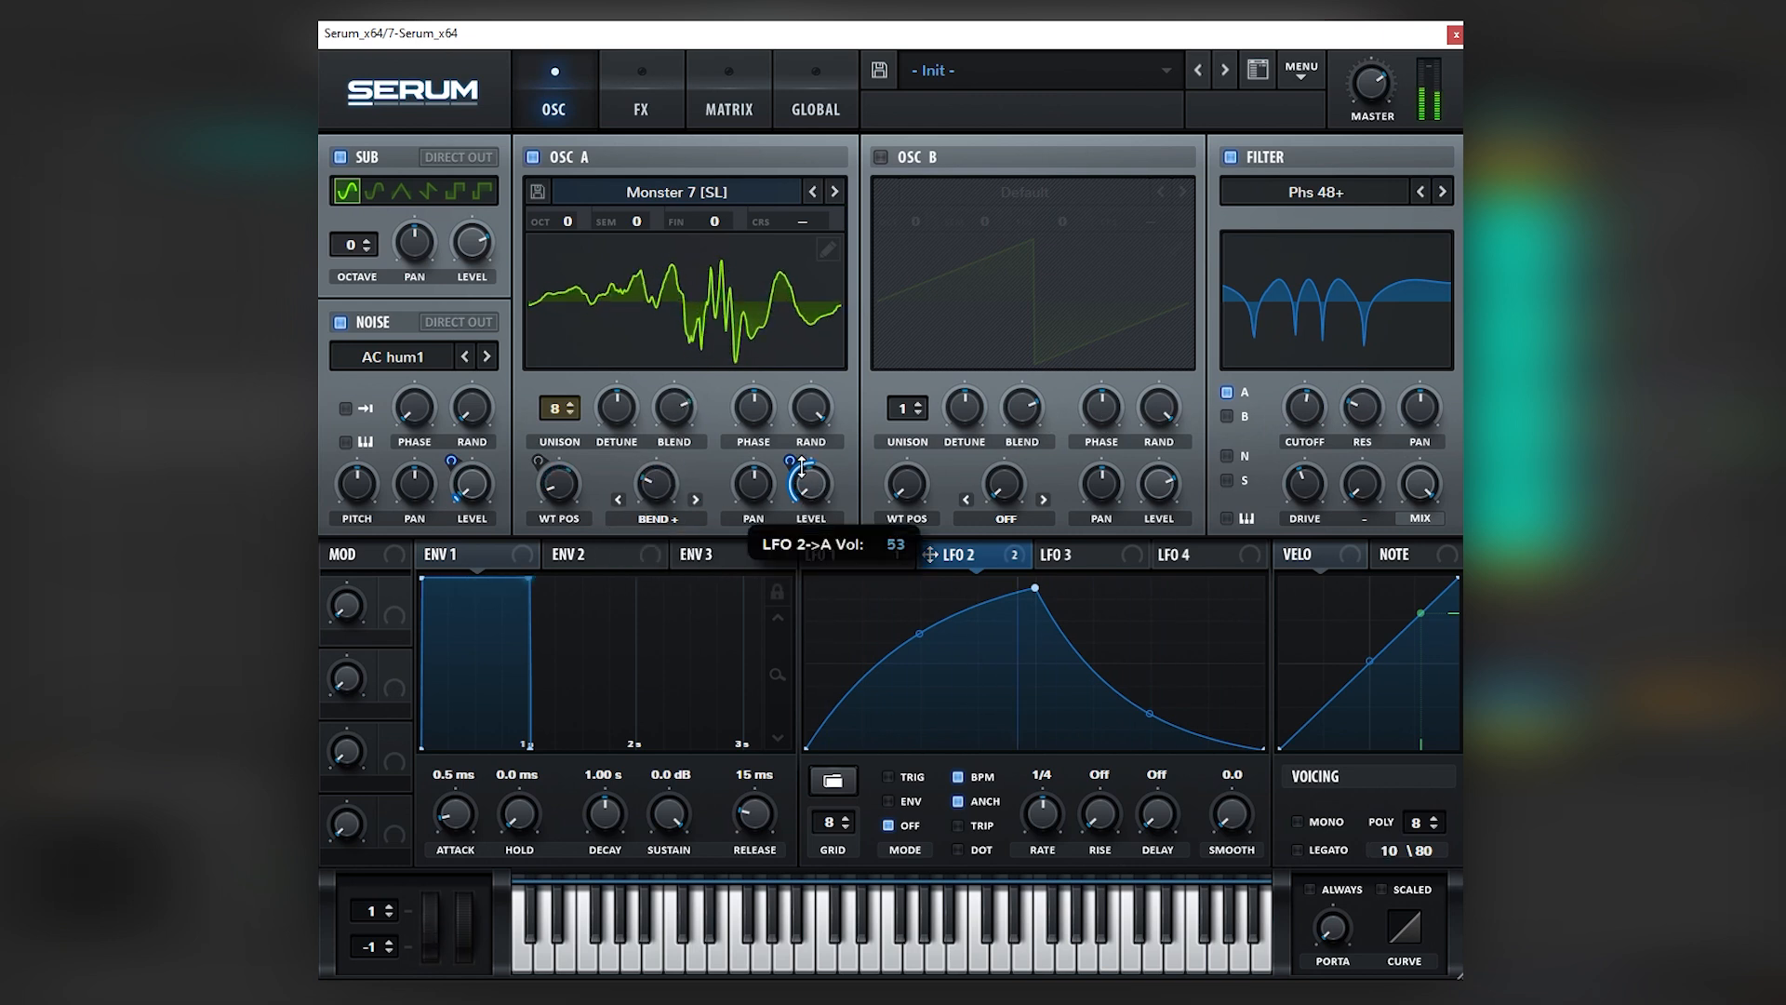
left_click(812, 192)
left_click(811, 192)
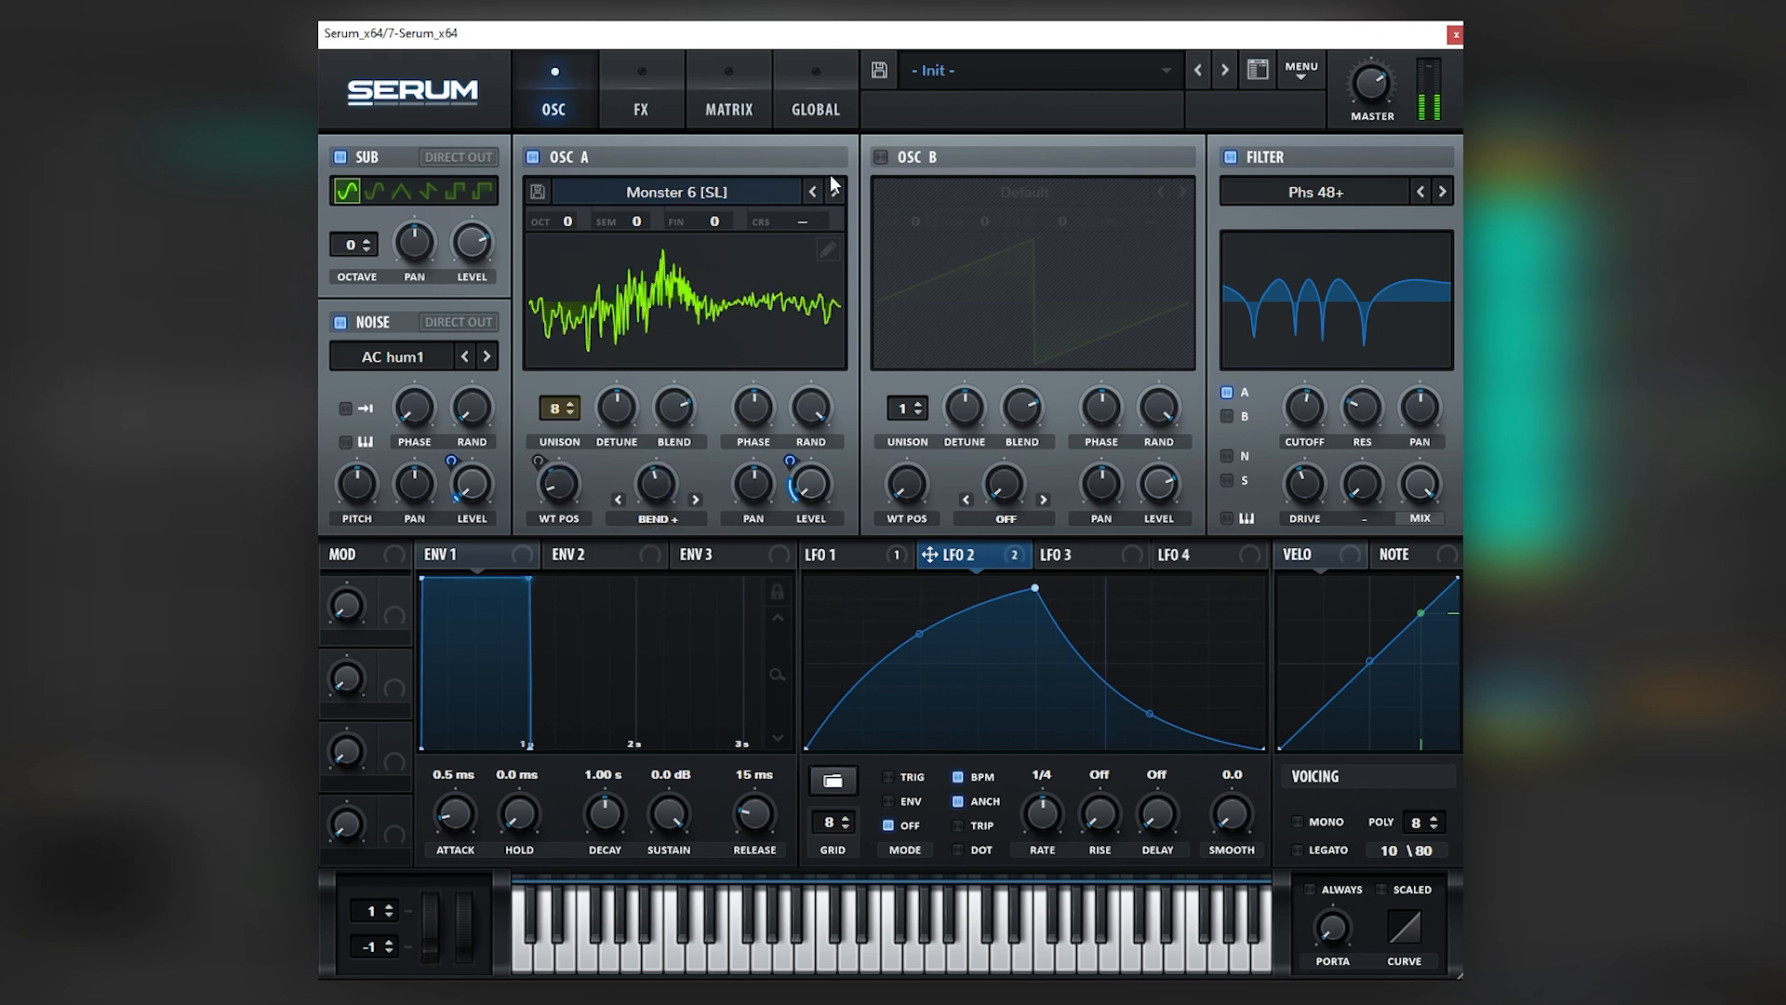
left_click(811, 192)
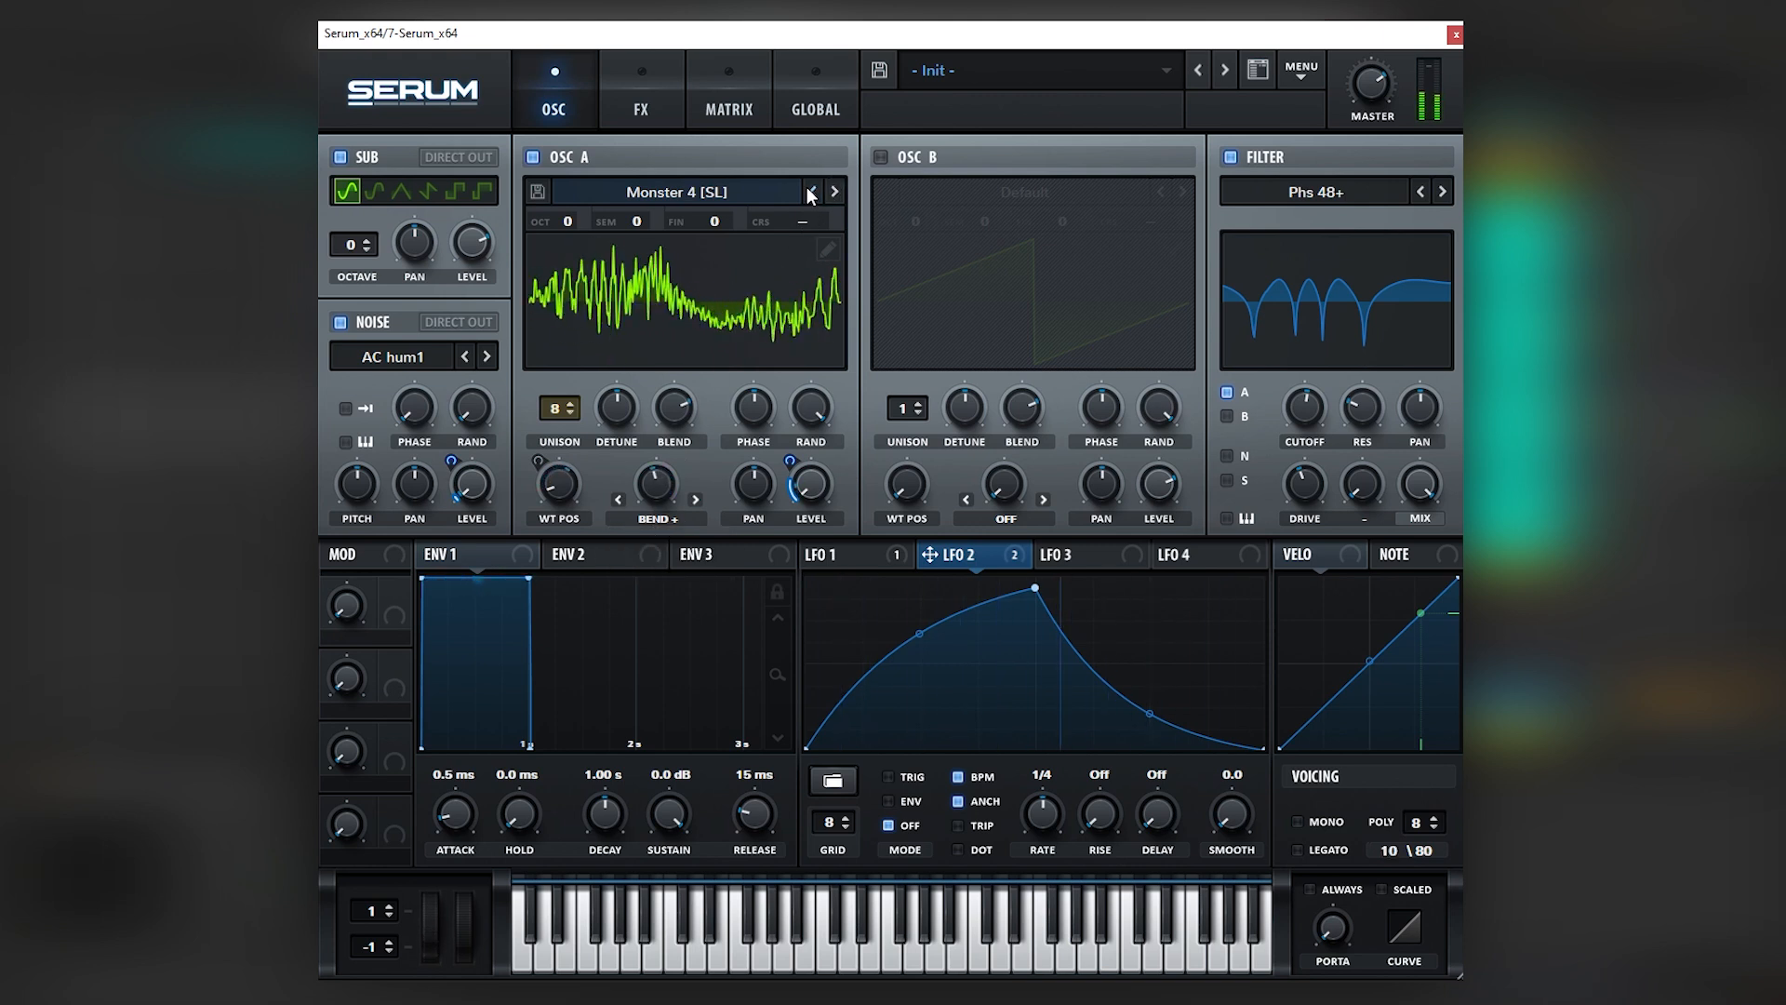
mouse_move(664, 523)
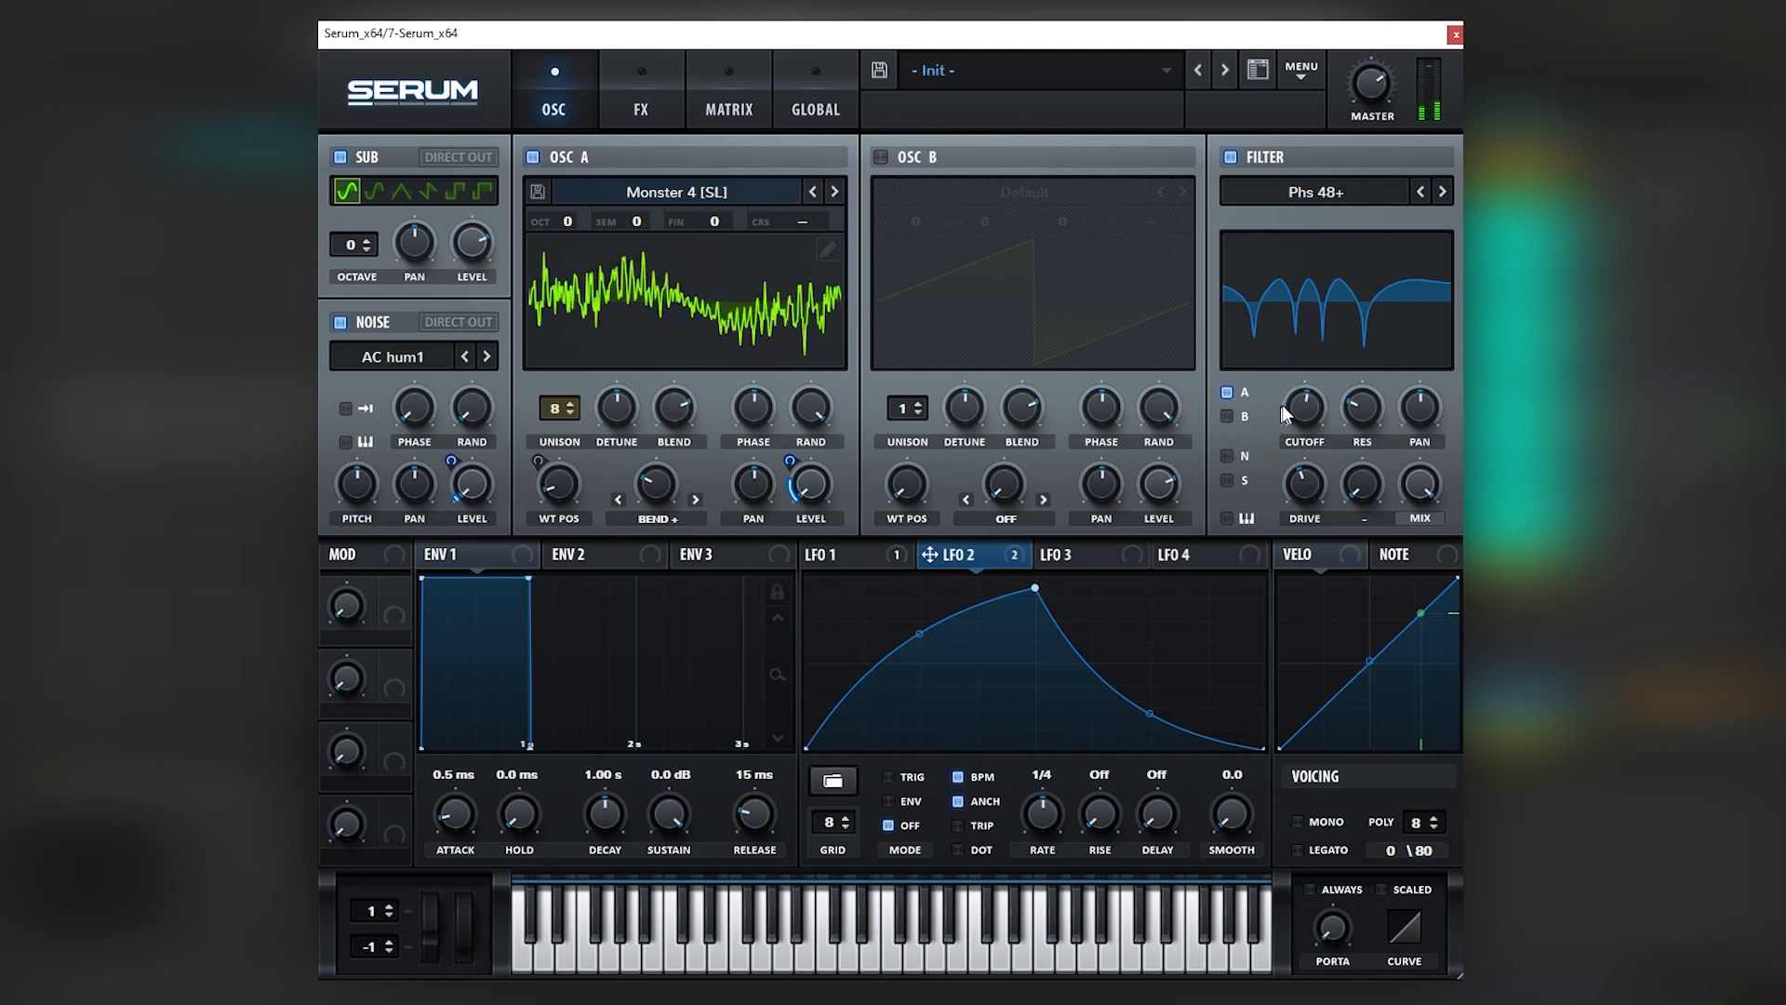
Add a Tube Distortion to the effects chain and return to the oscillator settings
left_click(630, 109)
left_click(355, 197)
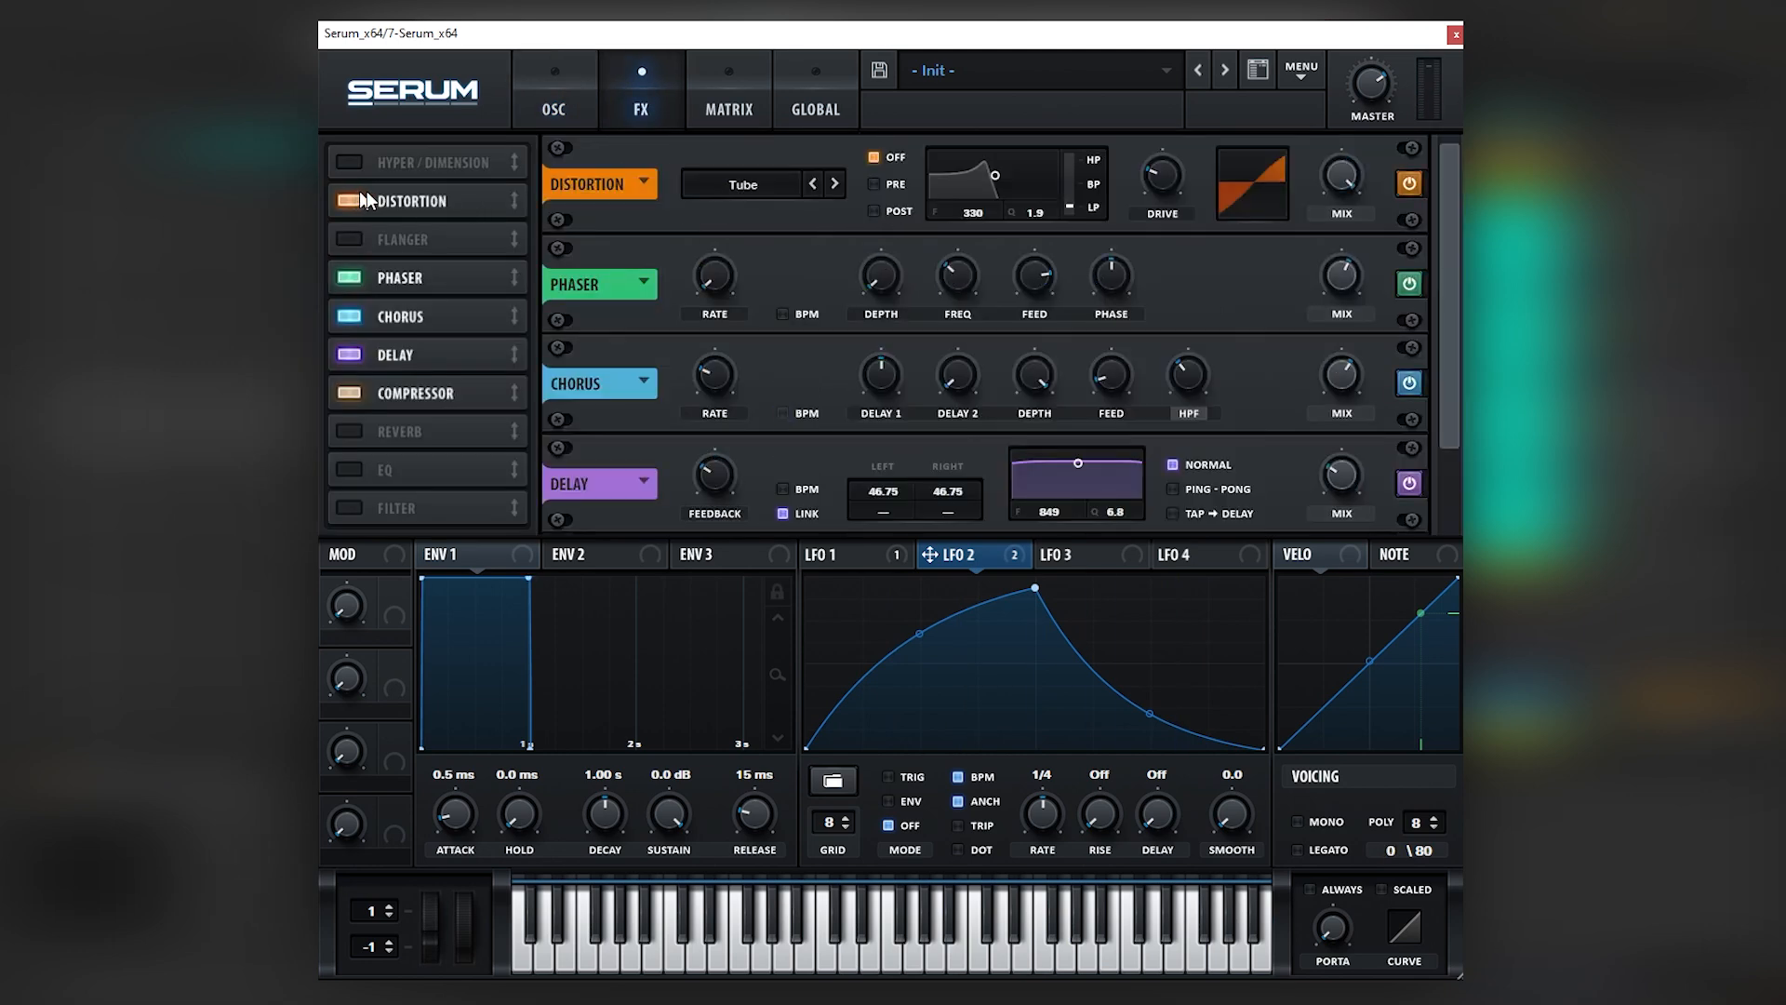
left_click(542, 116)
mouse_move(797, 476)
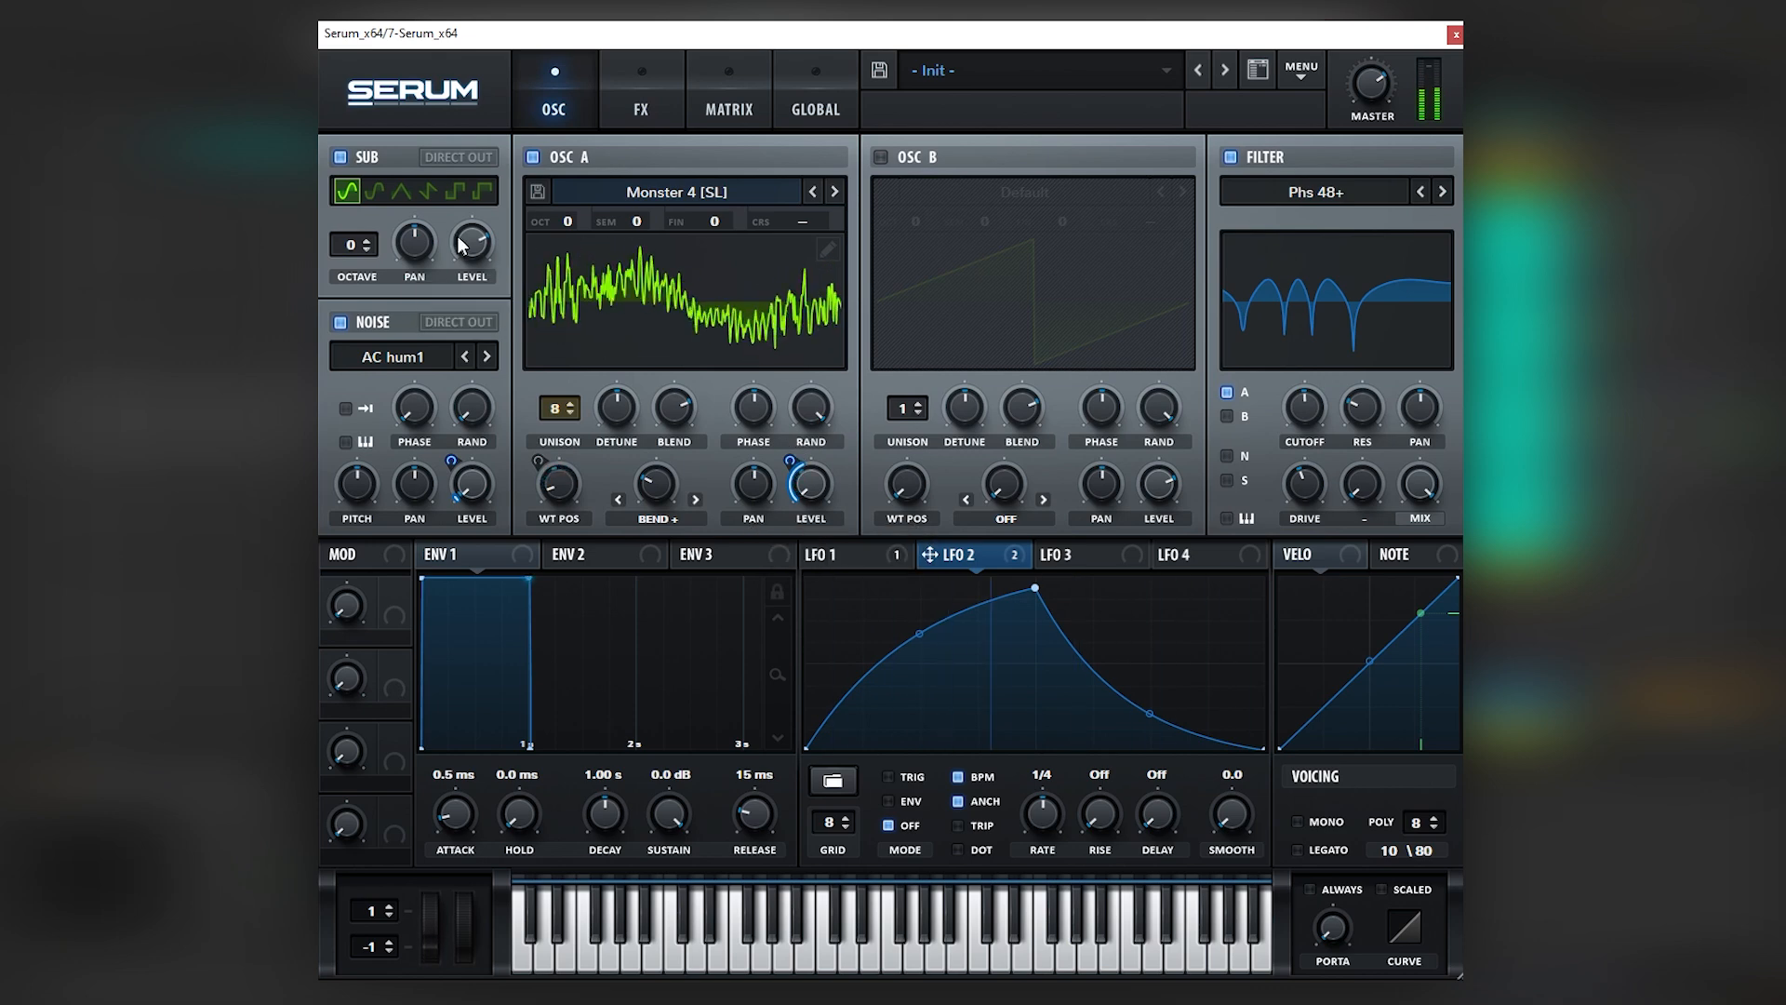
Add an EQ placed before the Phaser and shape its low band as a low cut
left_click(646, 84)
left_click(344, 471)
left_click_drag(400, 470, 421, 253)
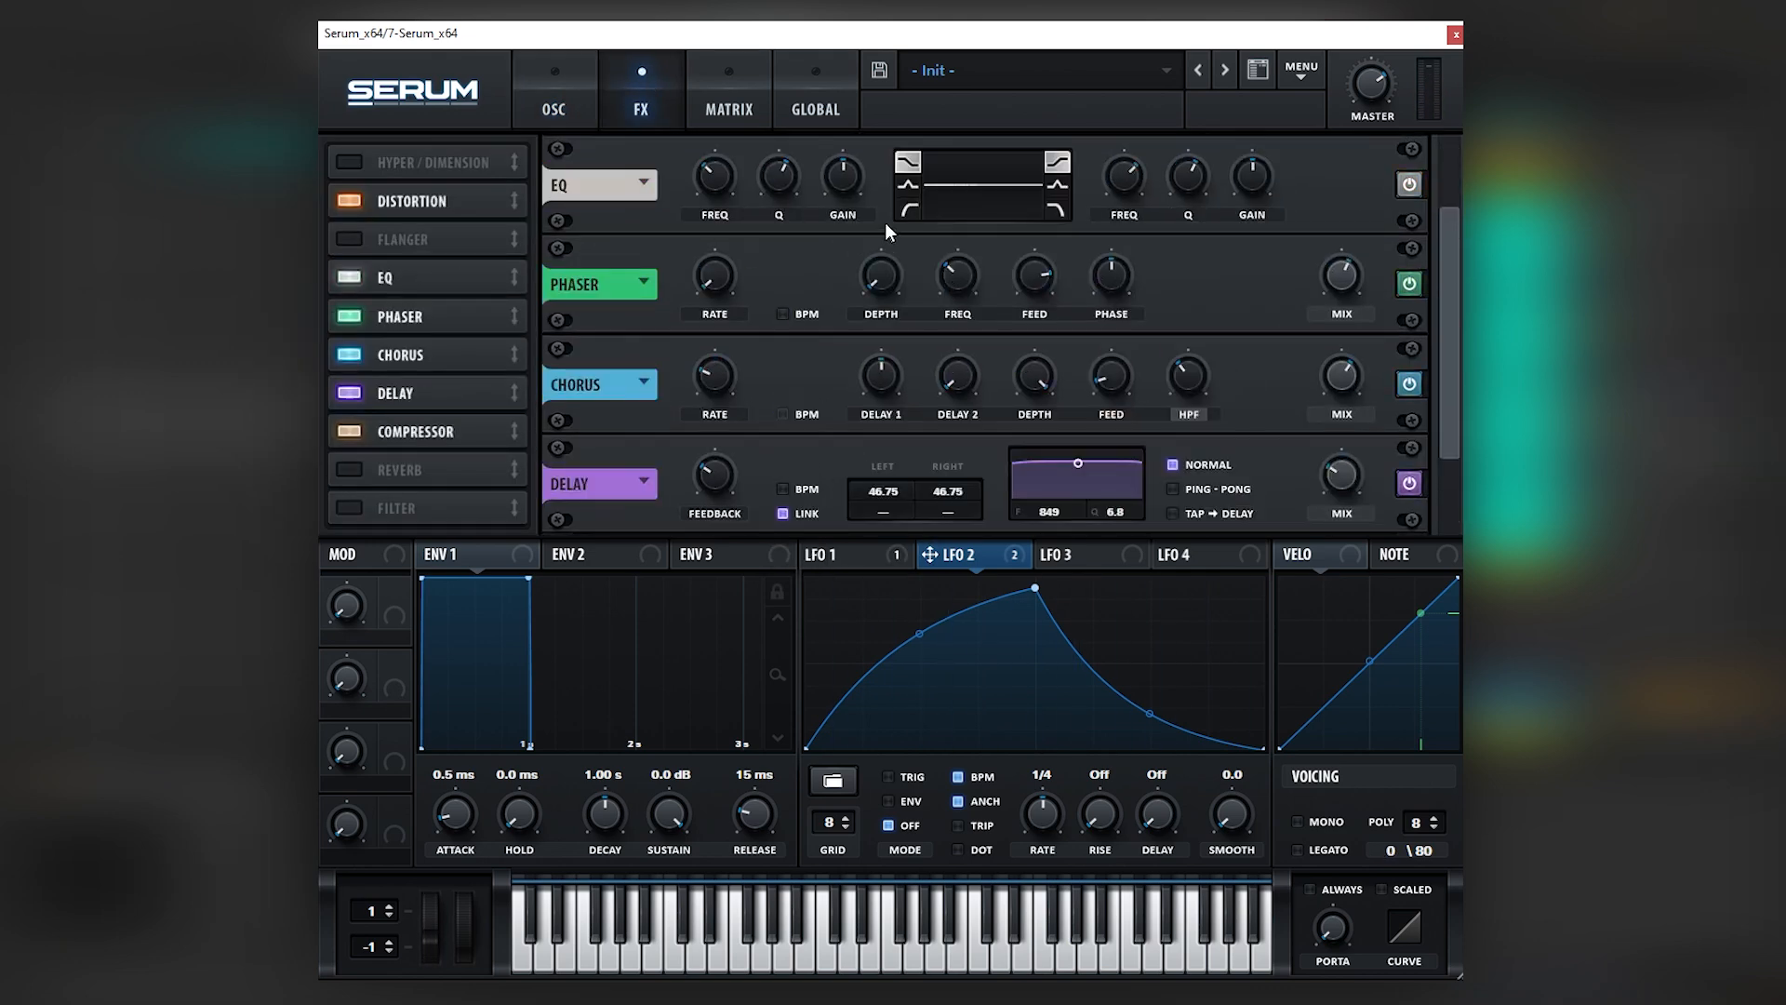
mouse_move(776, 176)
left_mouse_down()
mouse_move(776, 195)
mouse_move(725, 157)
mouse_move(780, 174)
left_mouse_up()
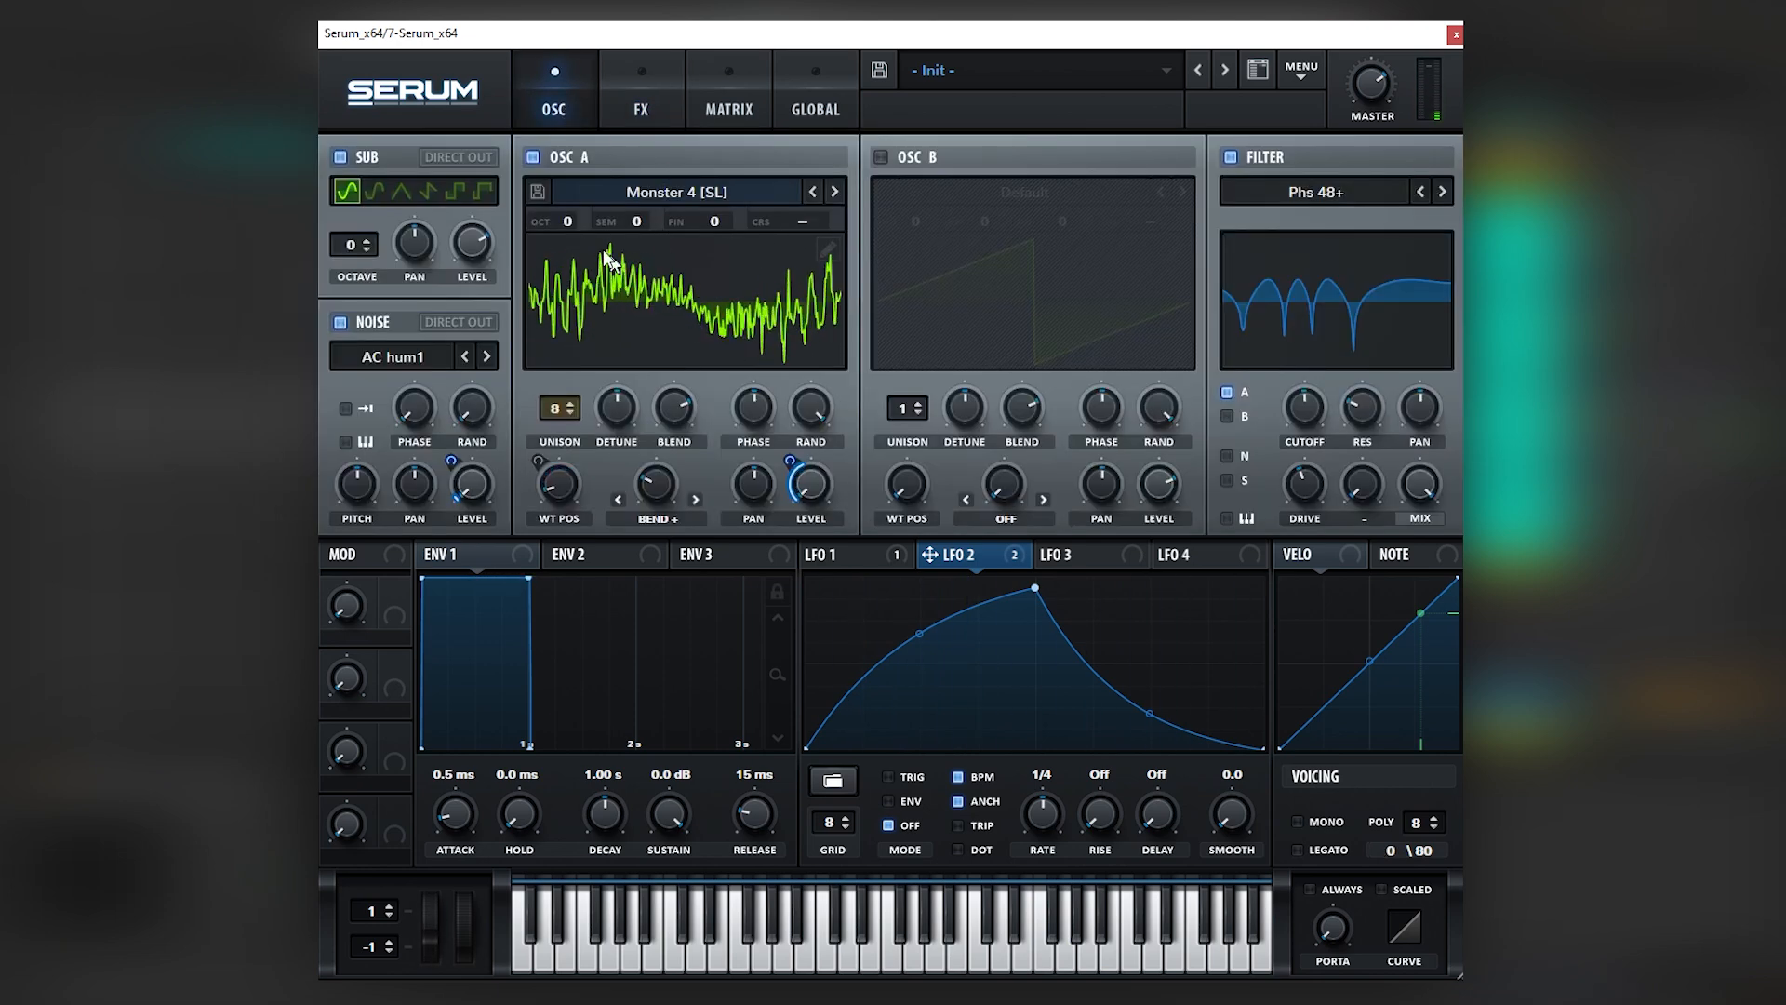
Change OSC A's wavetable to Monster 1 [SL] and set its warp to about 42%
left_click(811, 191)
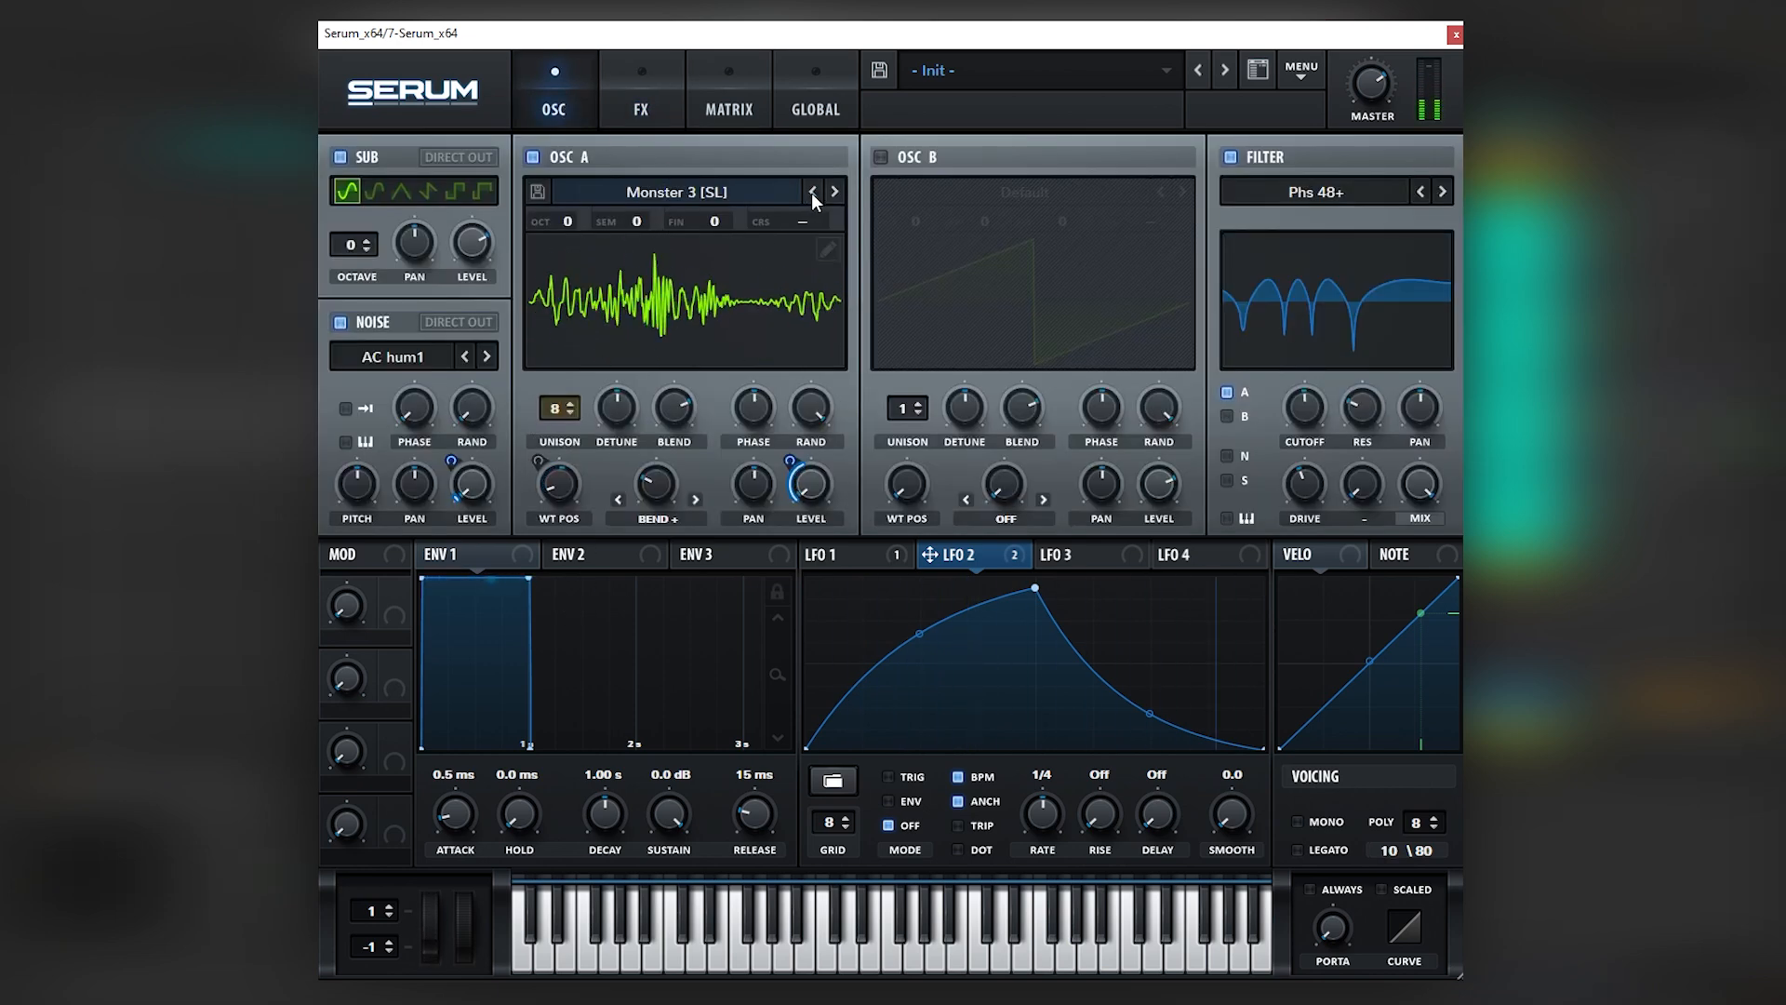
left_click(812, 192)
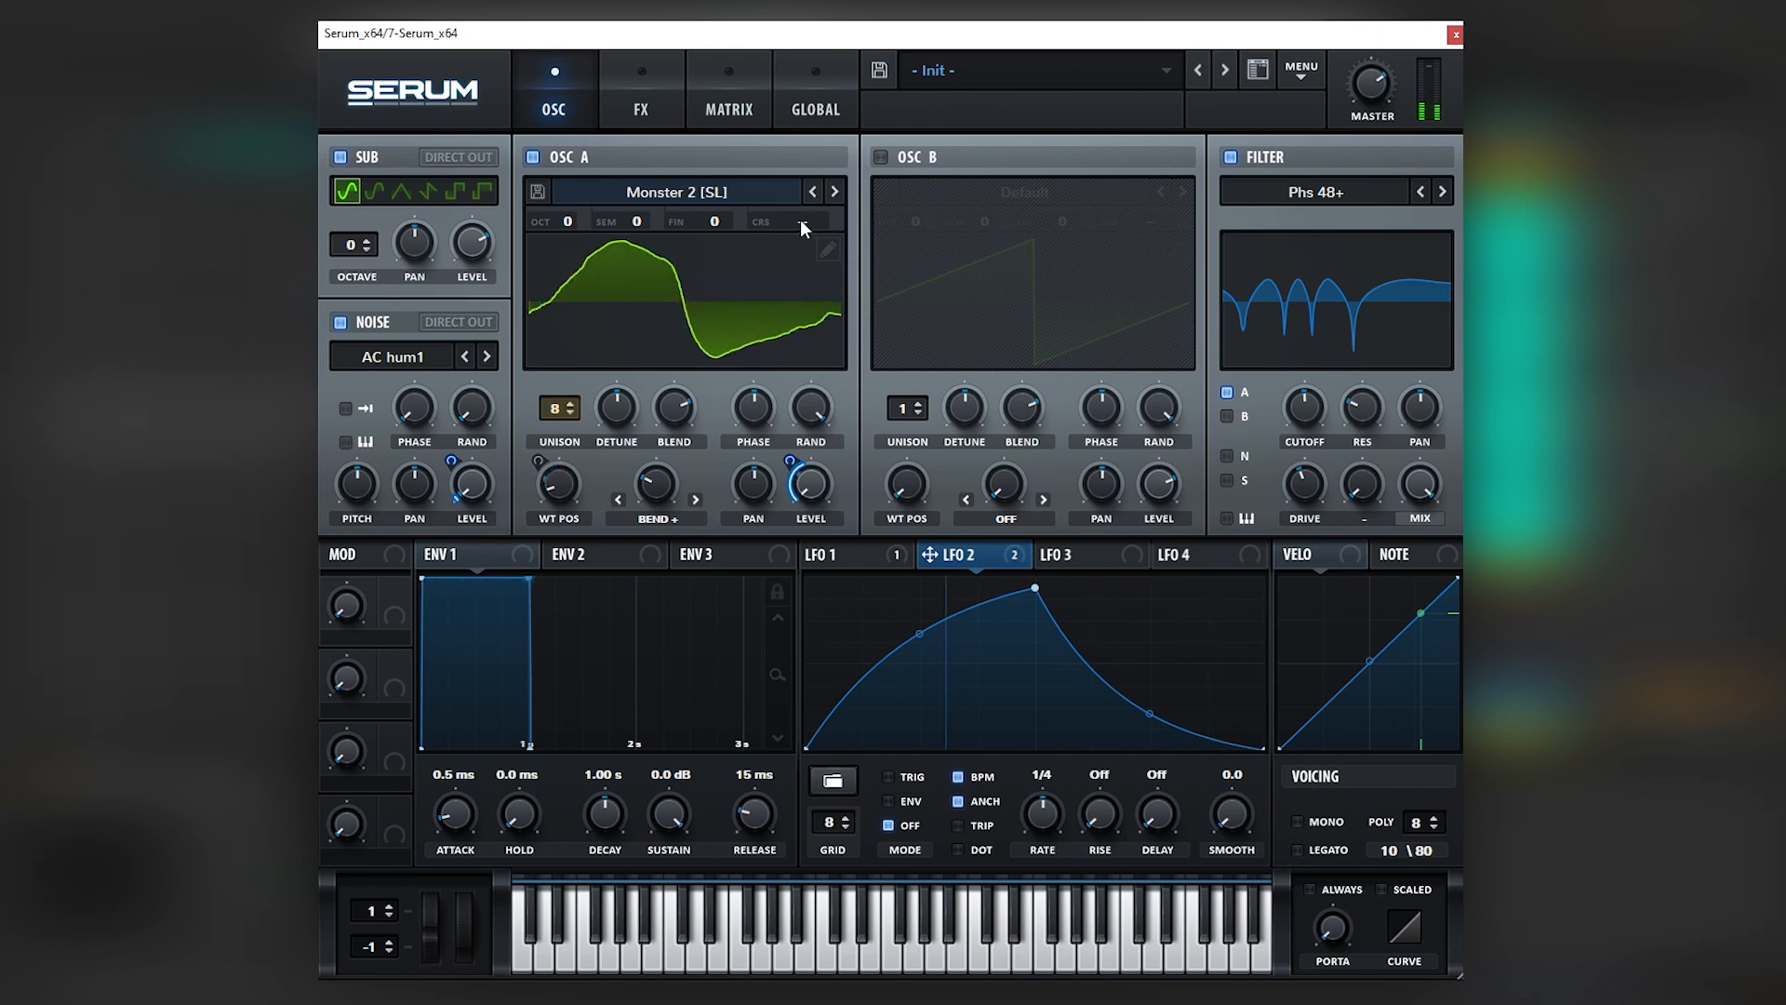
left_click(812, 192)
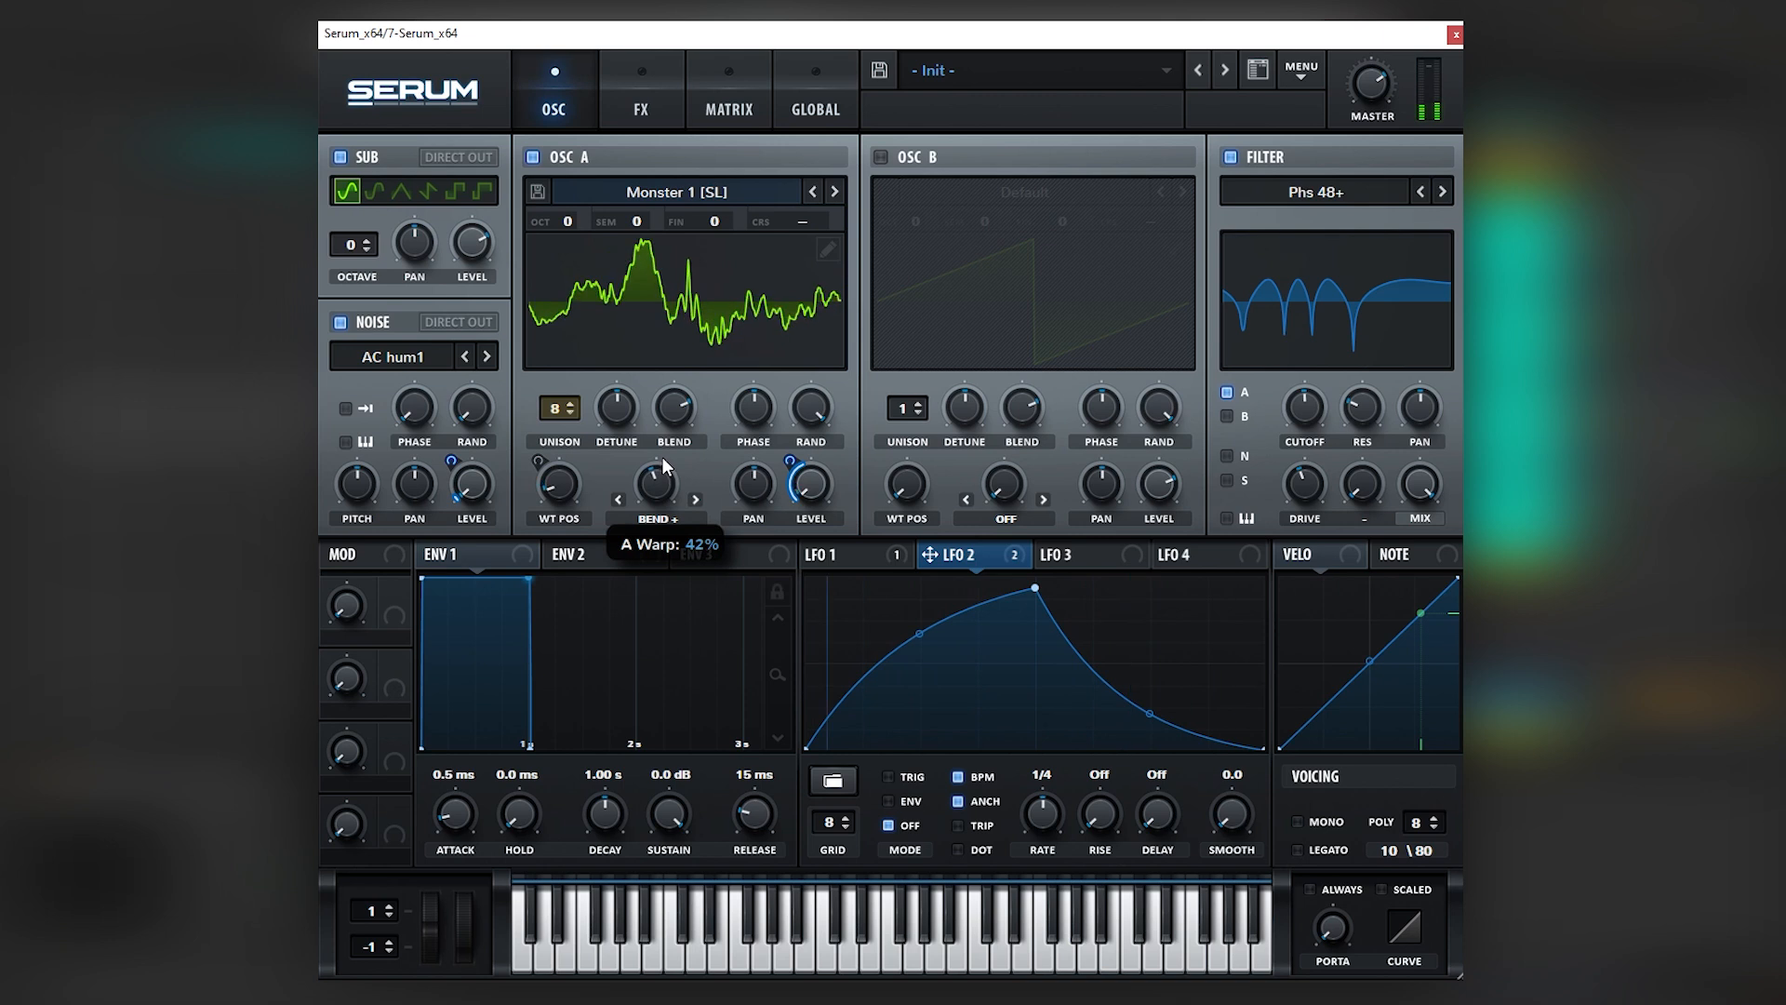
Slow LFO 1 to a 2 bar rate and assign it to the filter cutoff with a lowered base cutoff
left_click(908, 556)
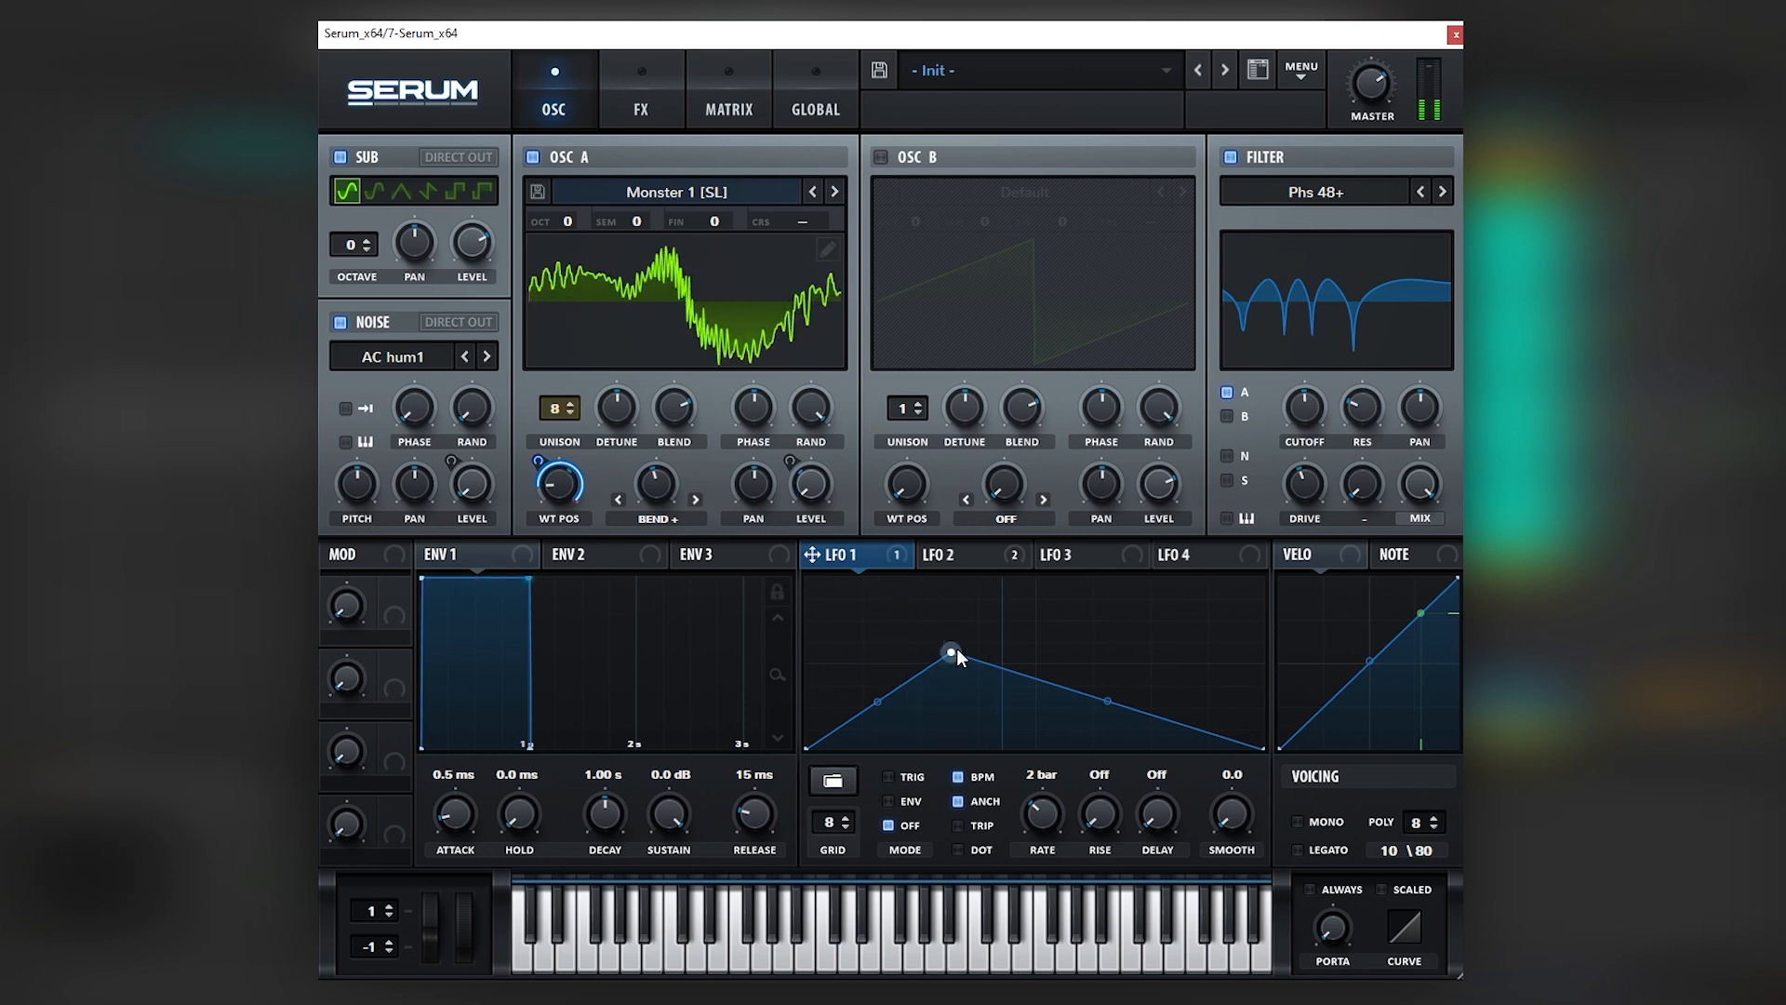
left_click_drag(1306, 404, 1341, 415)
left_click_drag(1109, 494, 1302, 409)
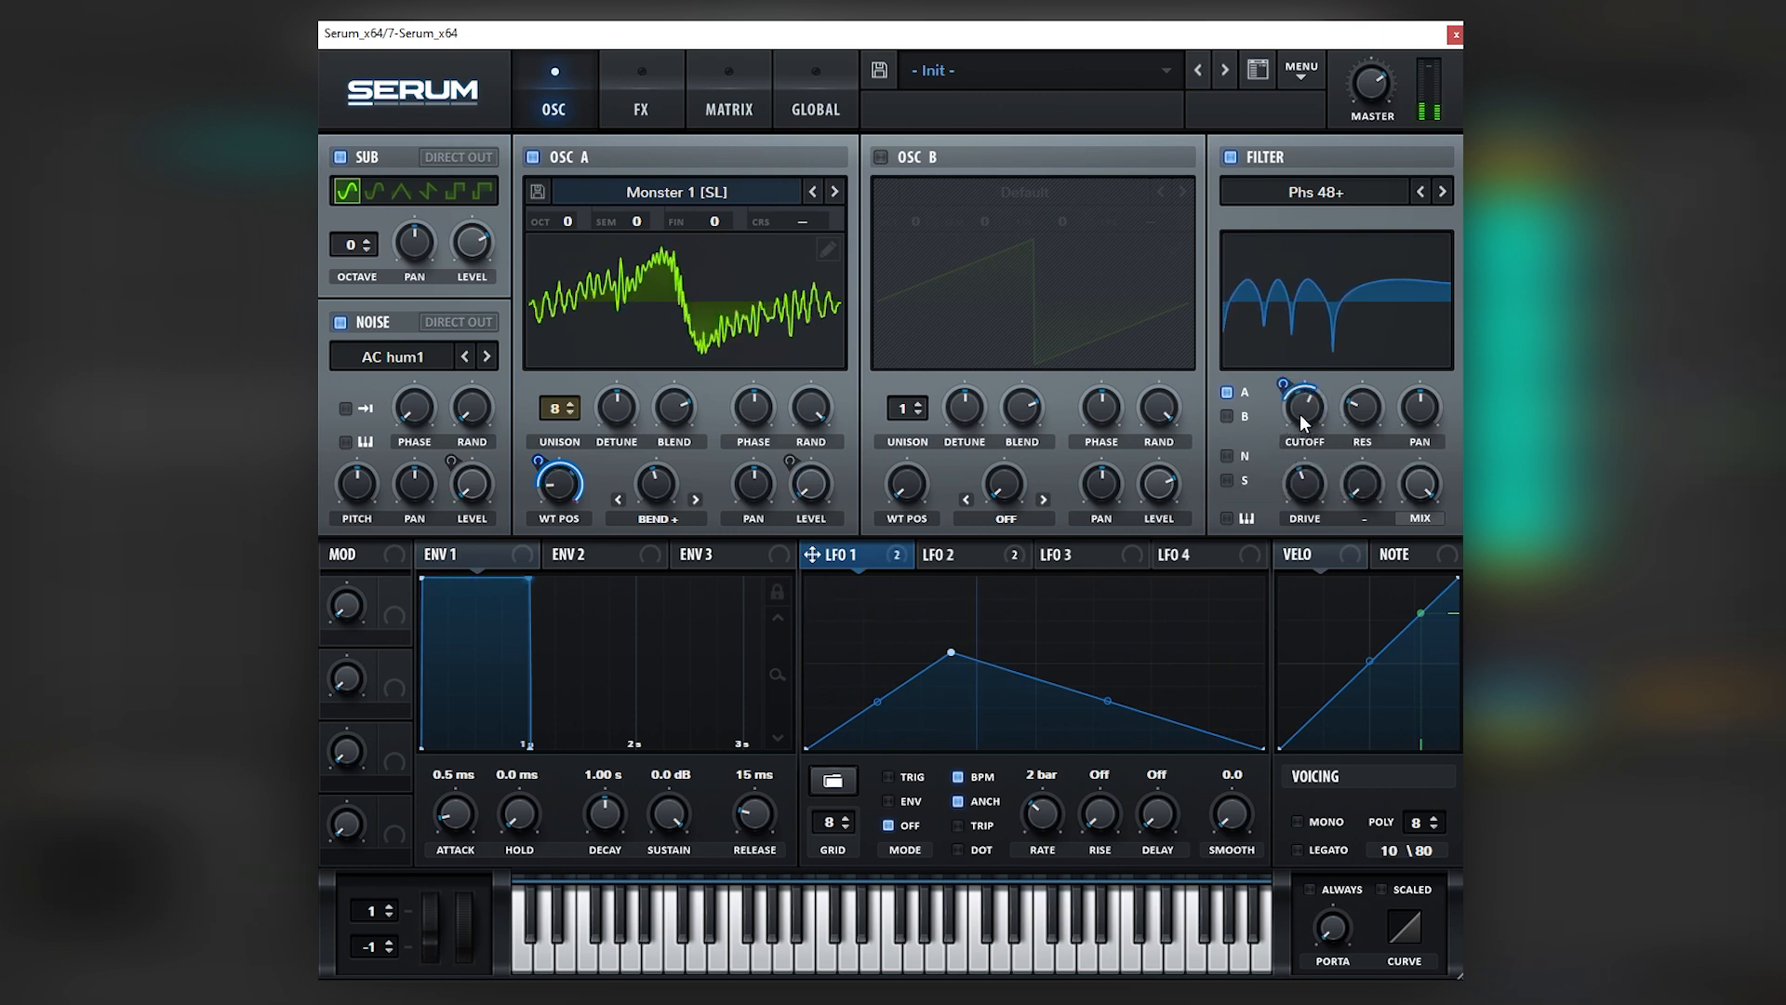
left_click_drag(1299, 415, 1297, 446)
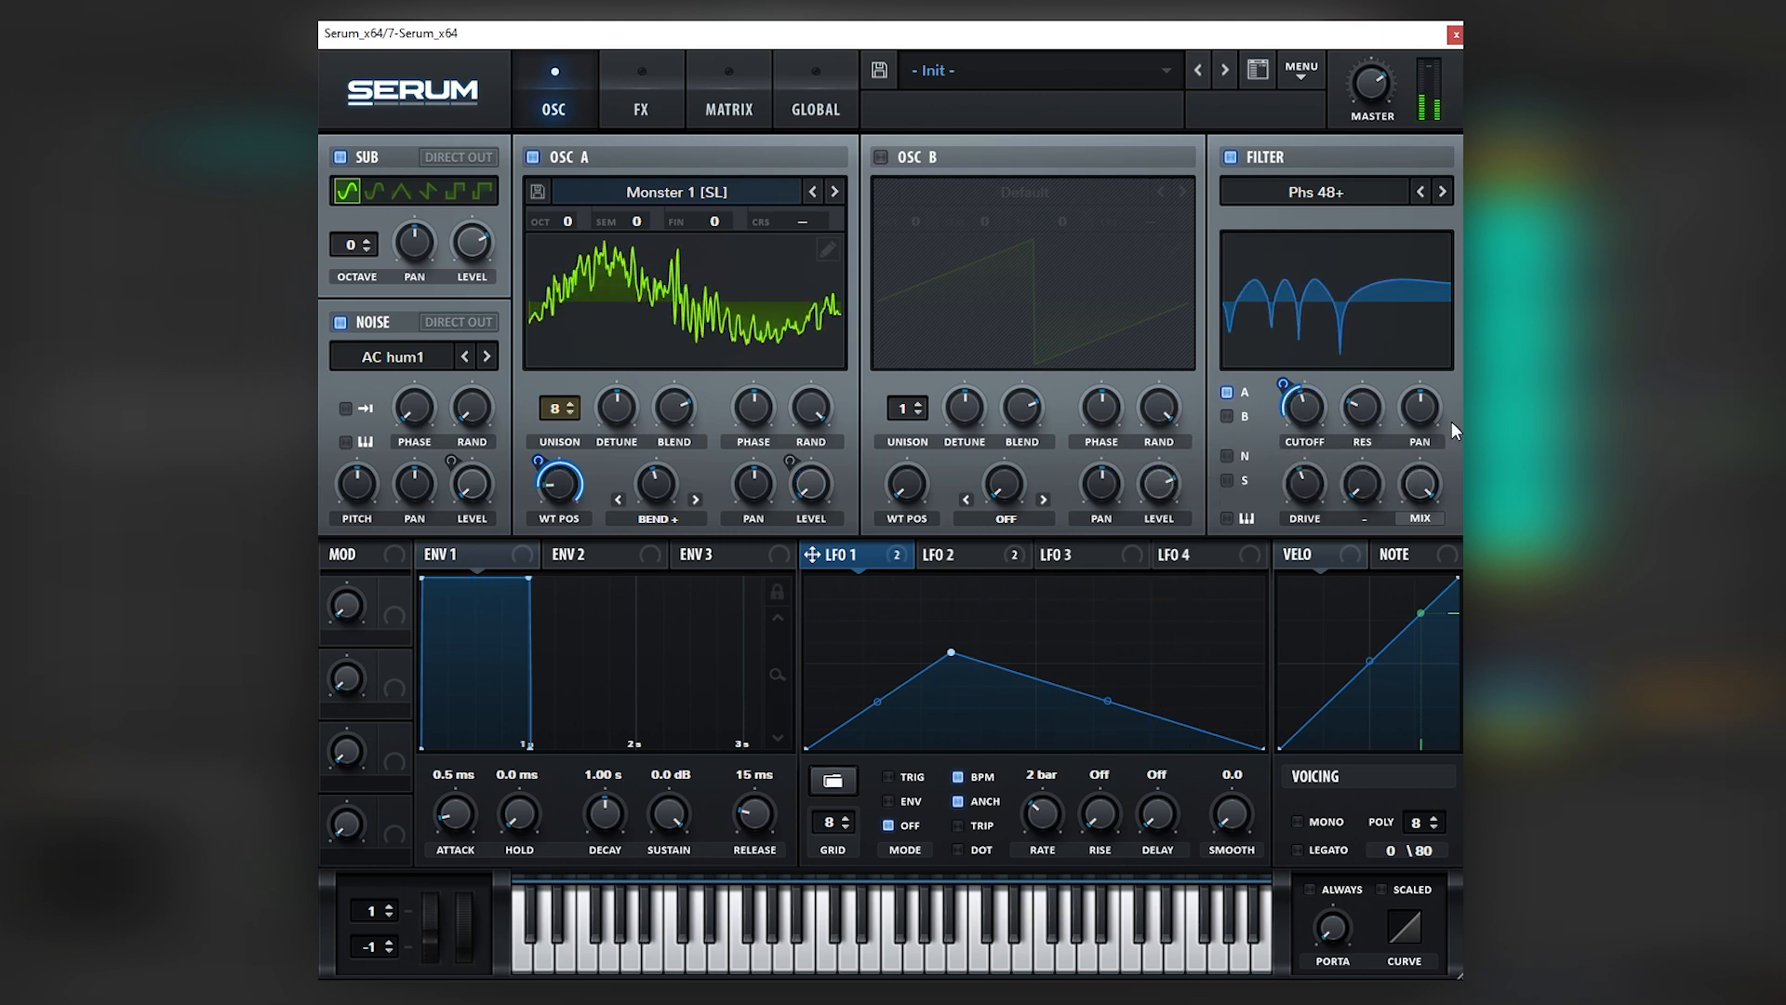
Check the EQ in the effects chain and set the downward pitch bend range to 0
left_click(1455, 35)
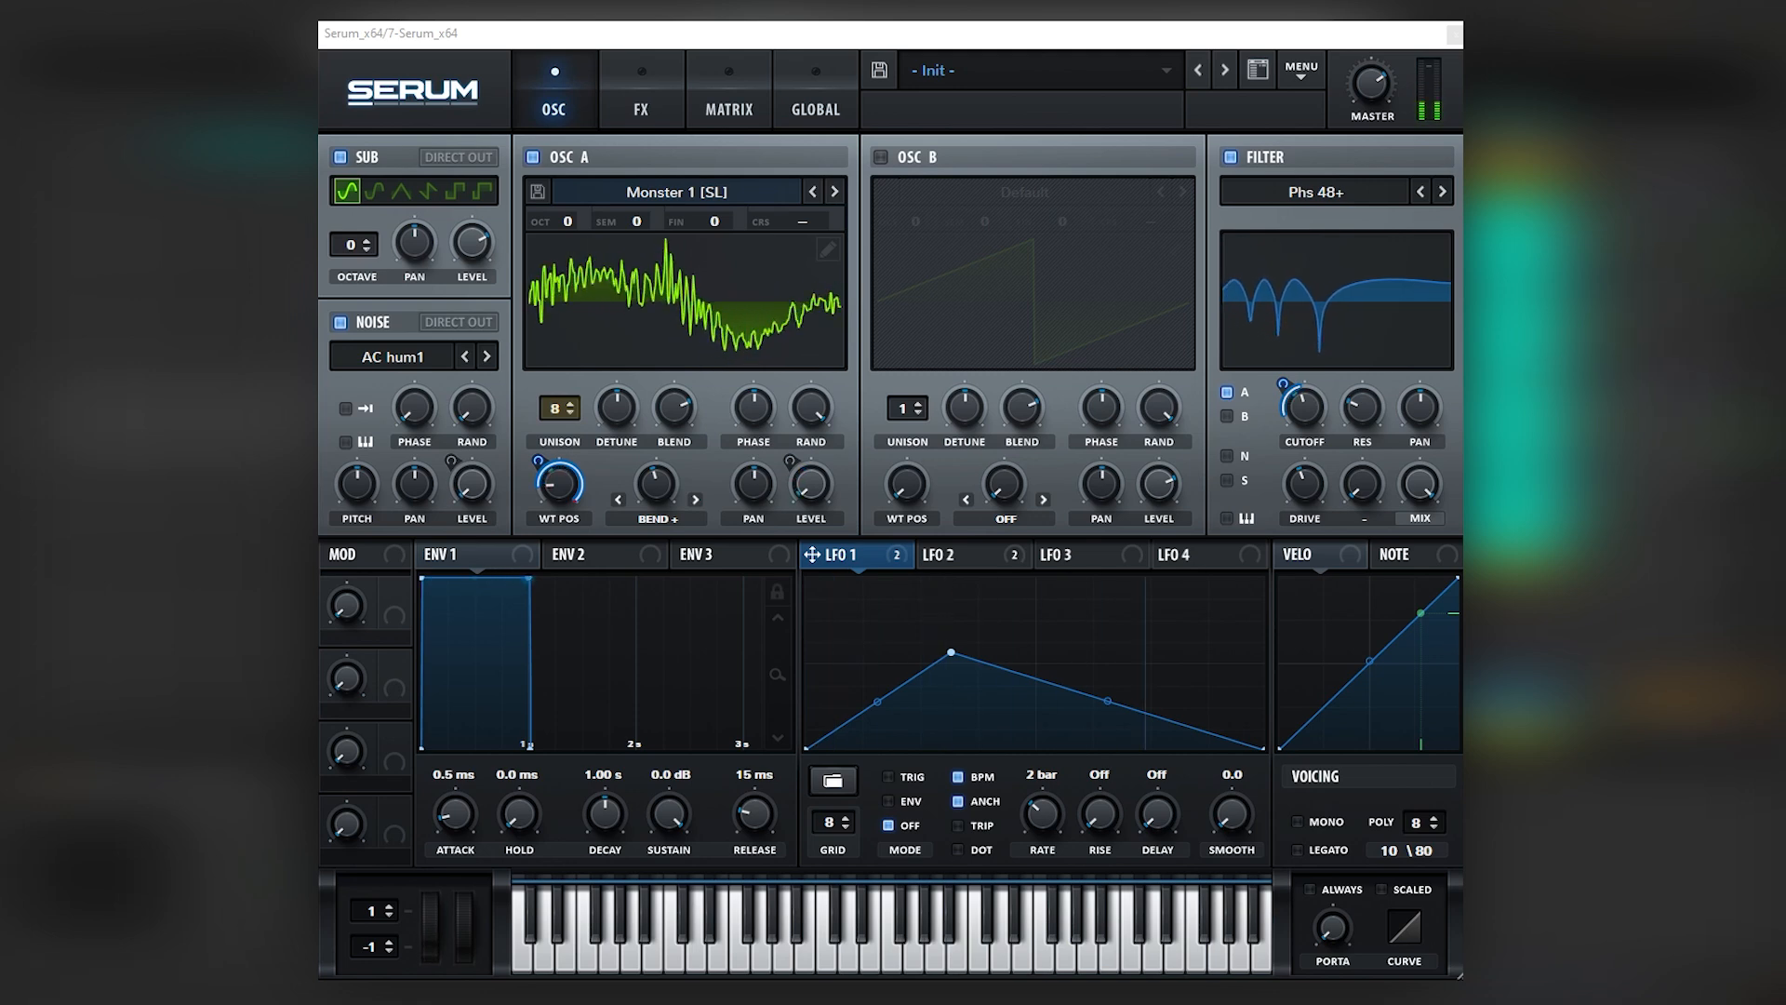
left_click(638, 108)
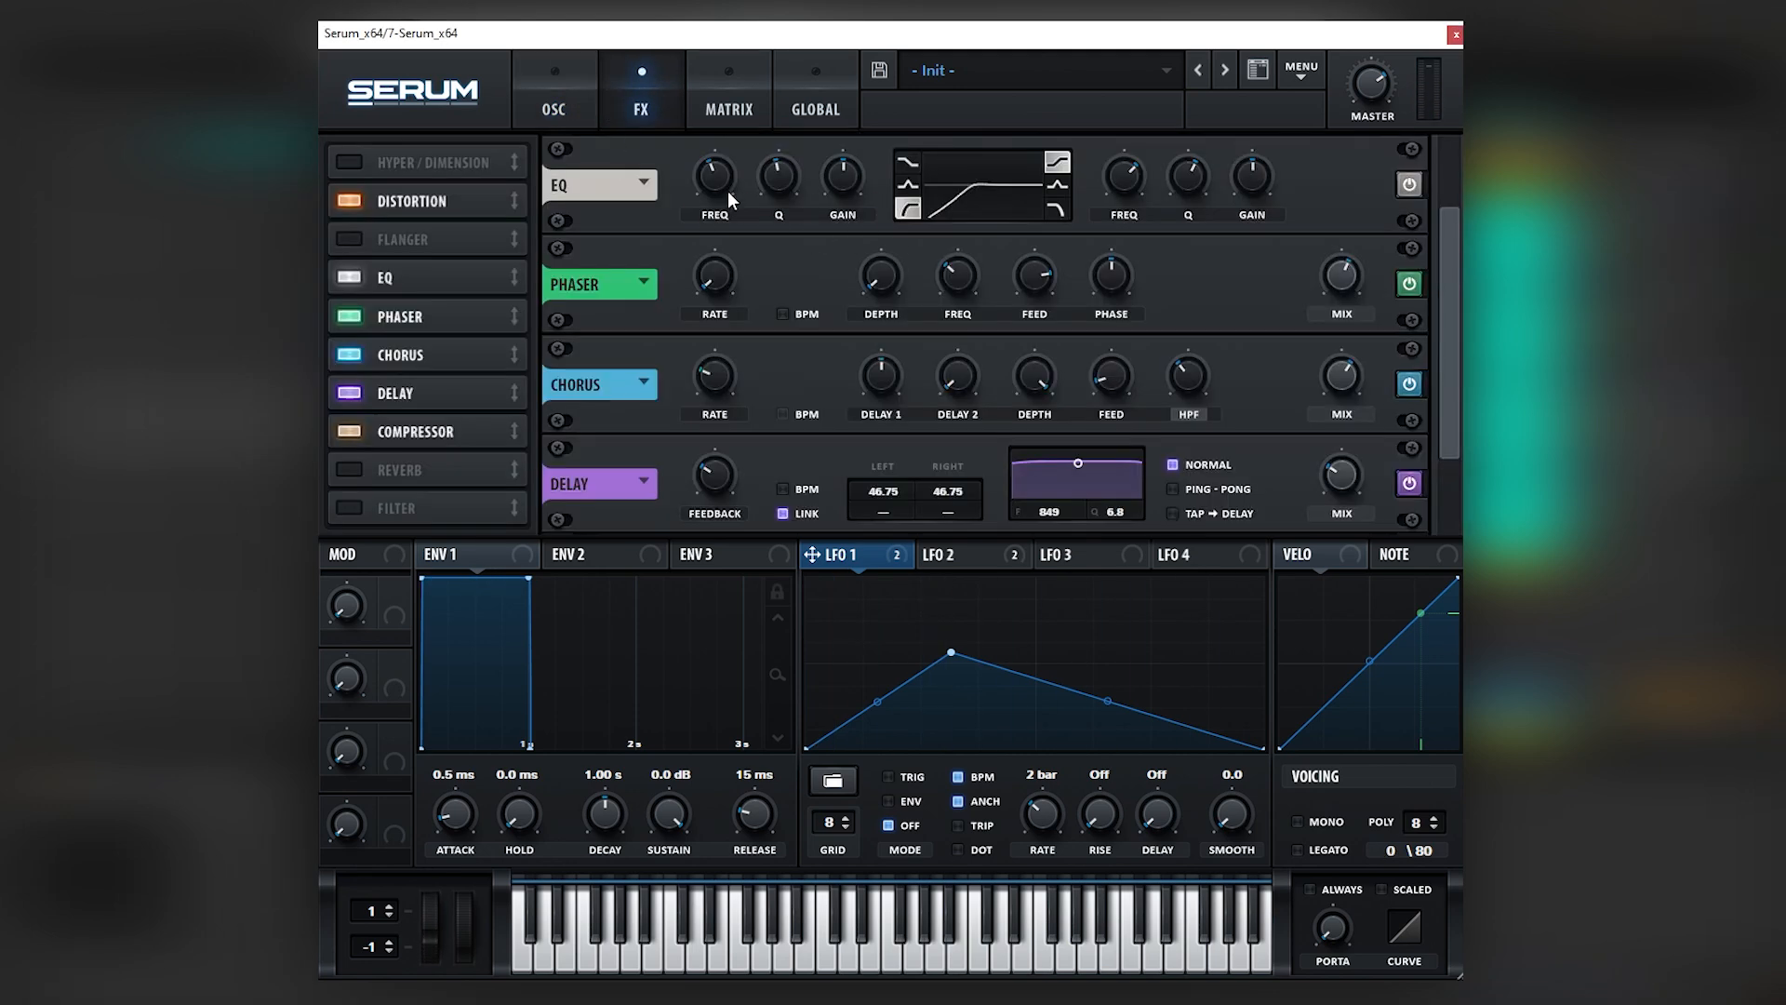
left_click(555, 104)
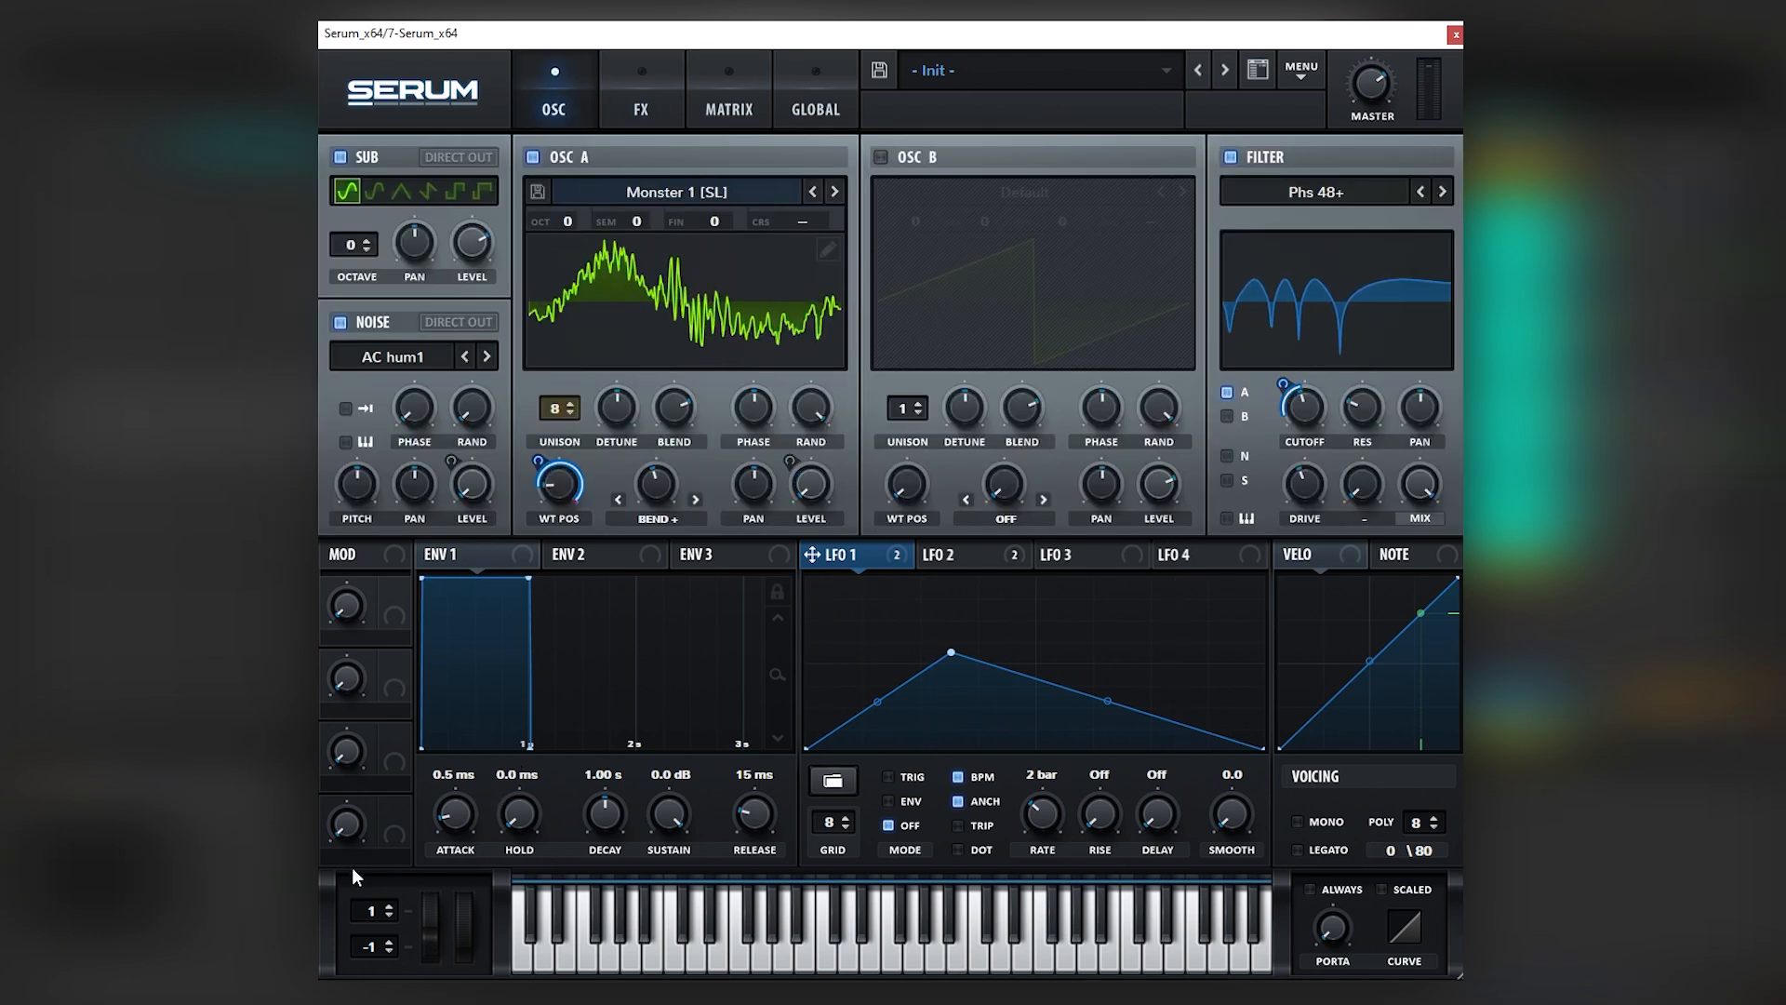
left_click(388, 940)
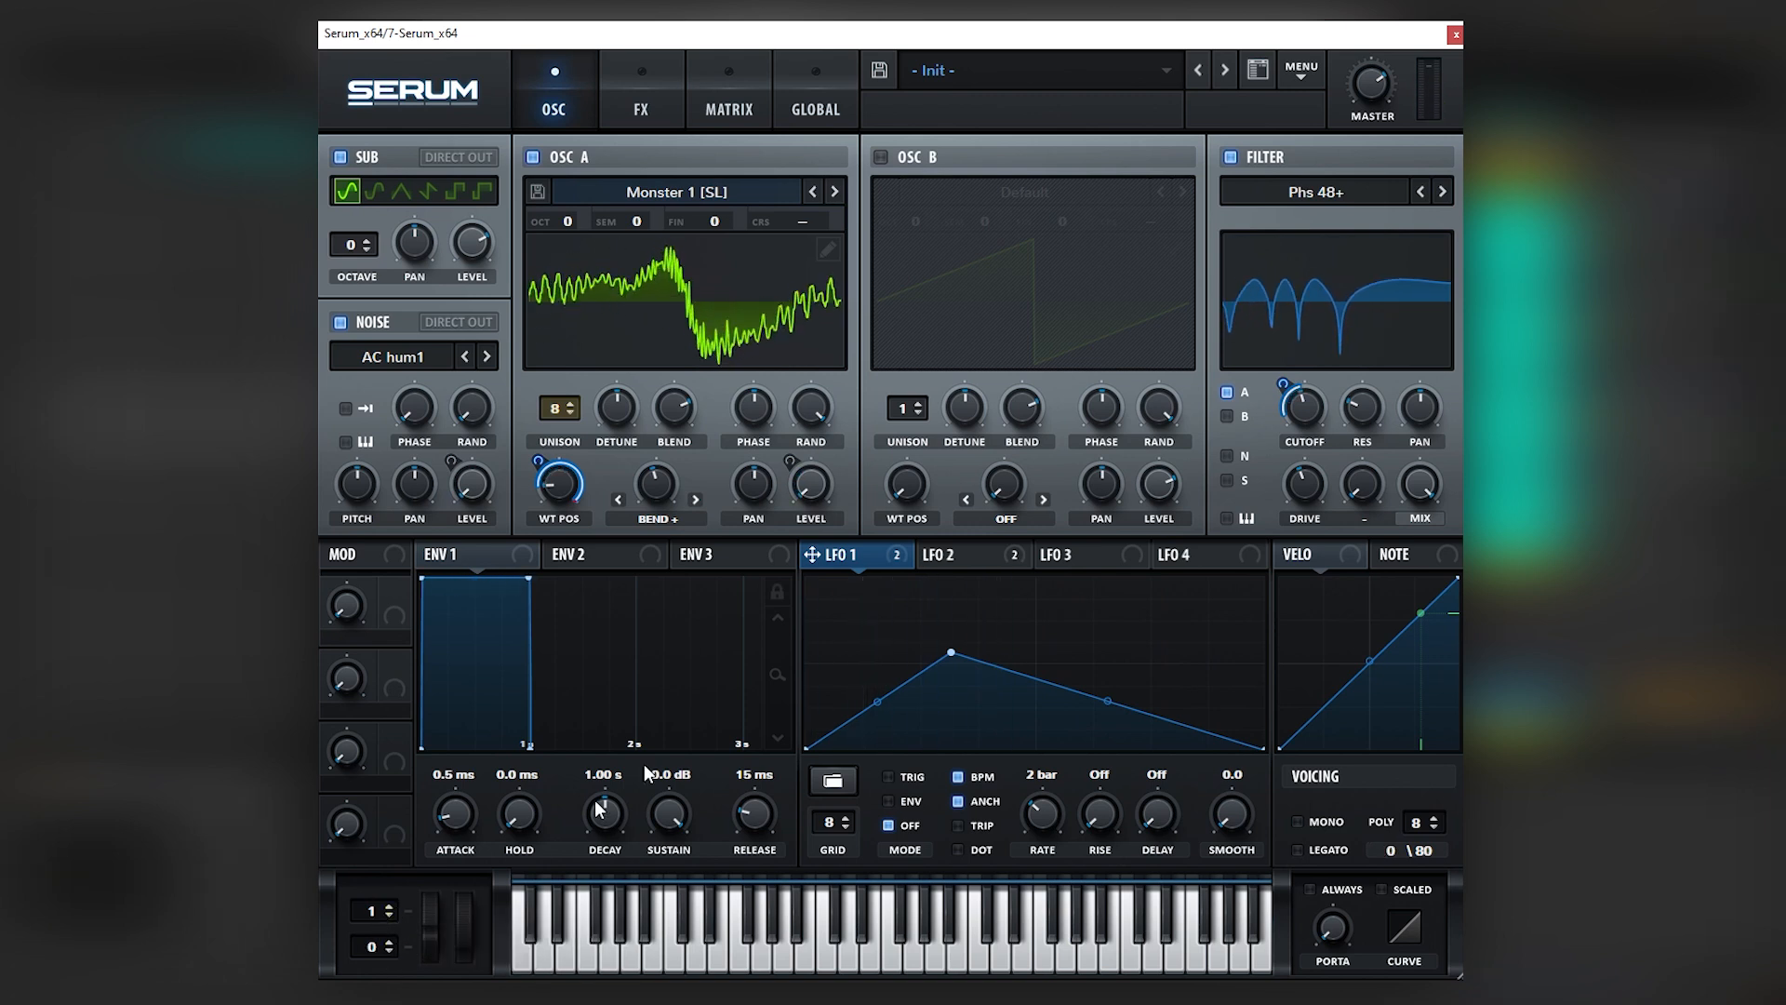
Lower the filter resonance, OSC A's warp and the sub level, and step OSC A to the next wavetable
left_click_drag(1364, 429, 1364, 465)
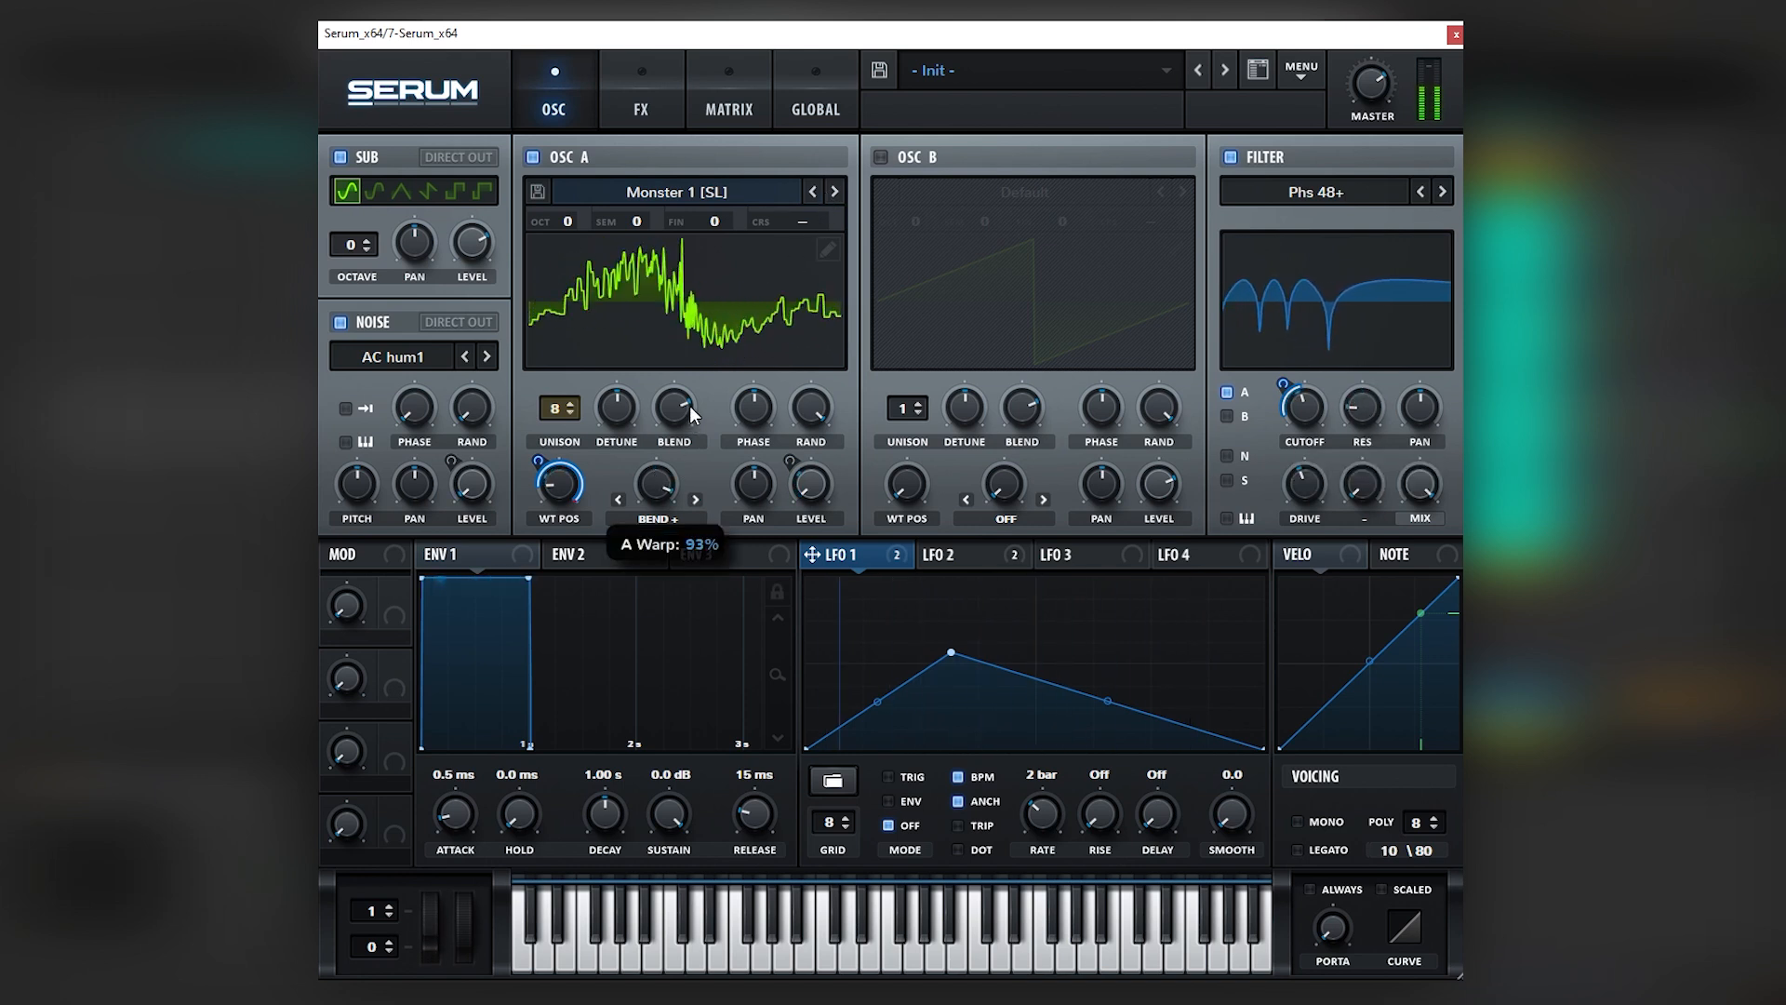
left_click_drag(662, 471, 635, 522)
left_click_drag(471, 236, 469, 259)
left_click(836, 191)
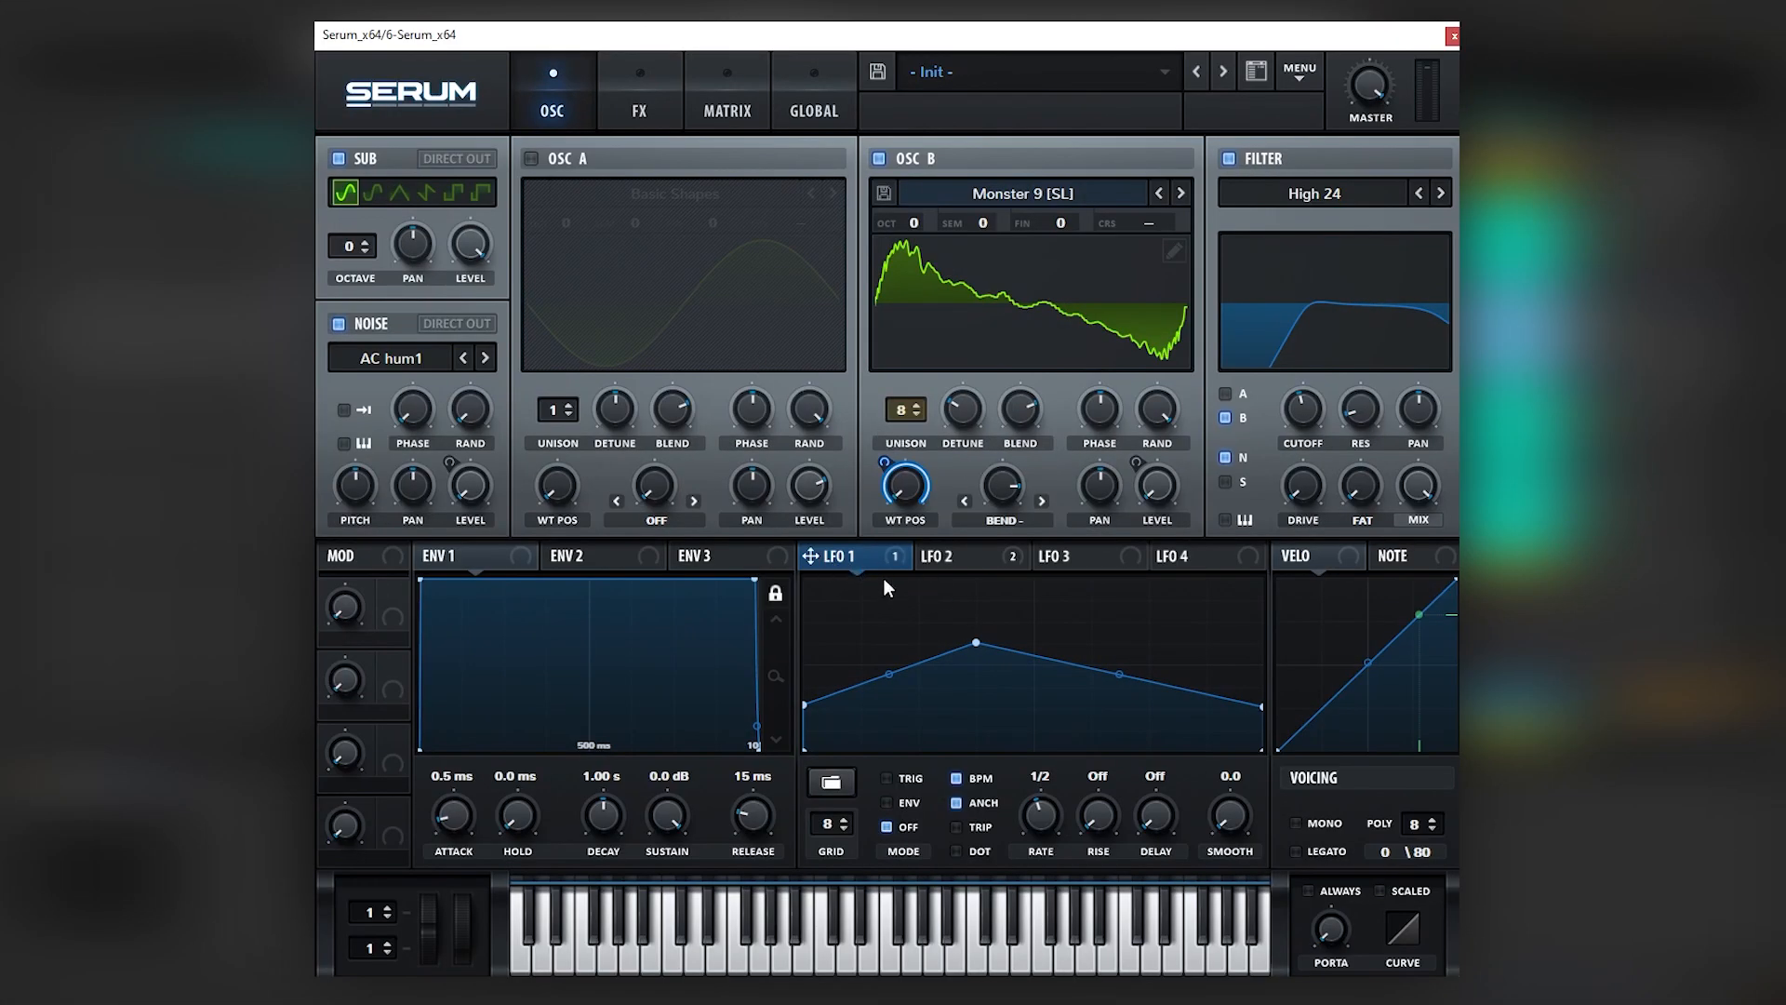
With LFO 2 displayed on the other Serum instance, change OSC B's wavetable to Monster 5 [SL] and lower its Bend - warp
left_click(935, 569)
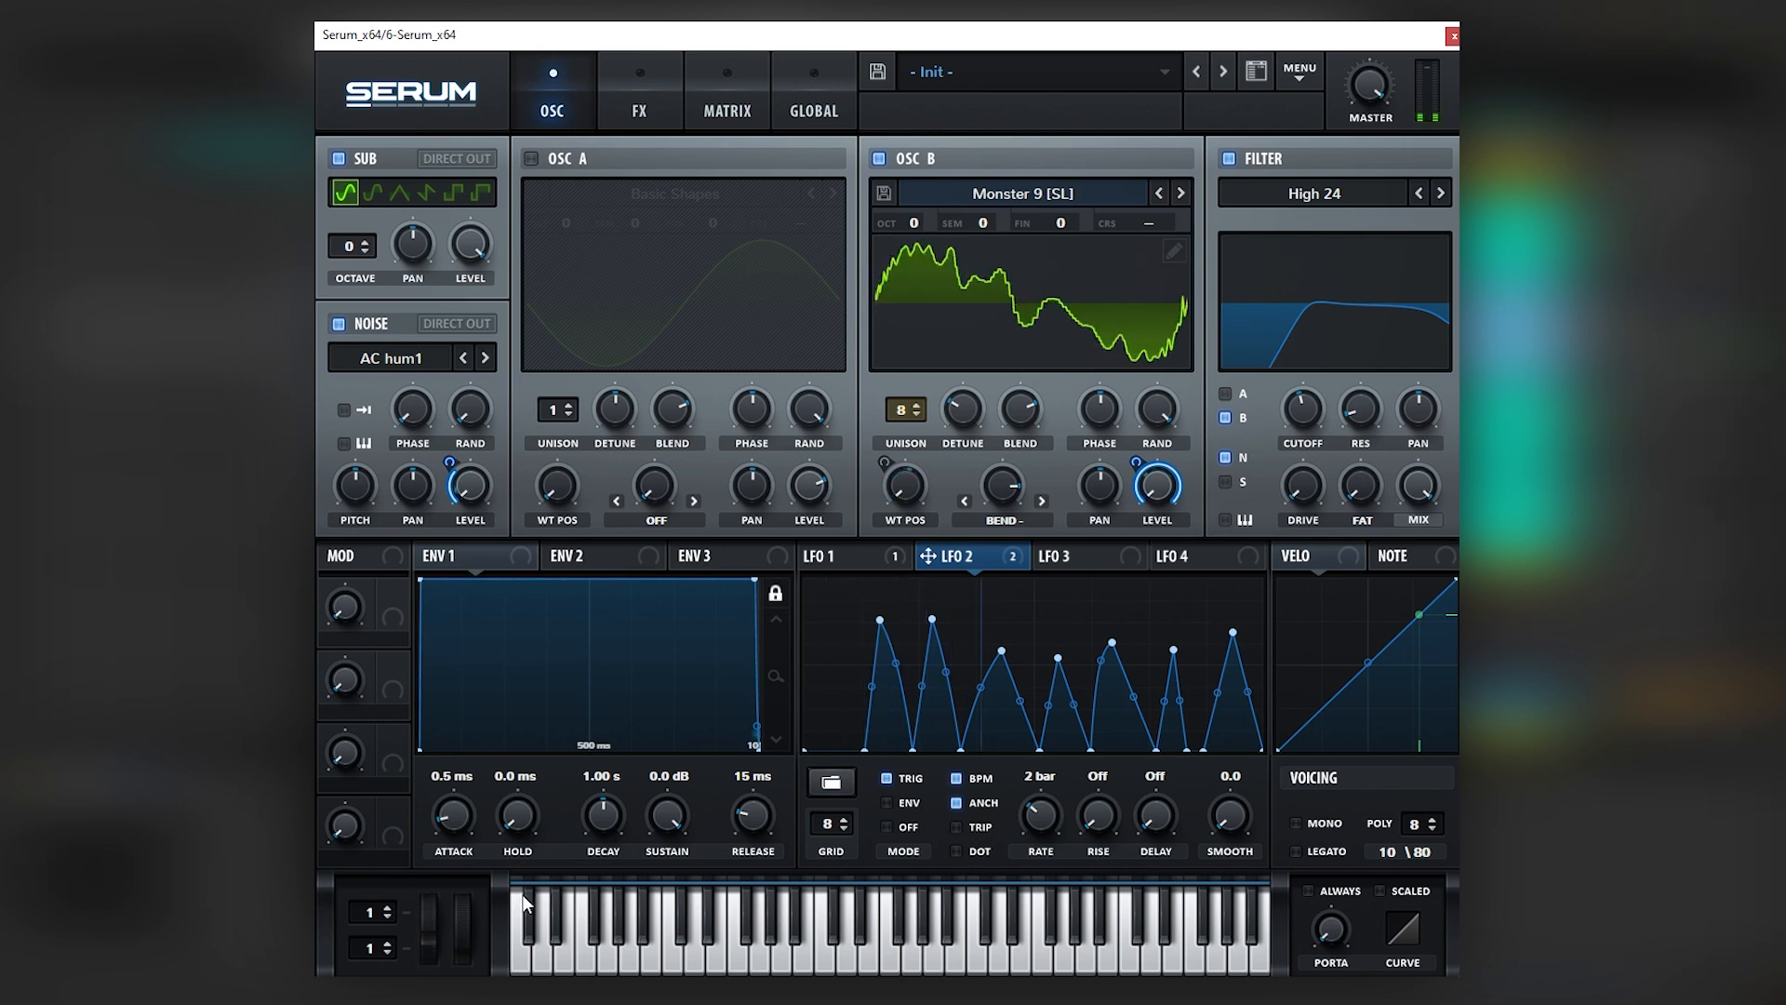
left_click(1159, 192)
left_click(1159, 192)
left_click(1159, 192)
left_click(1159, 193)
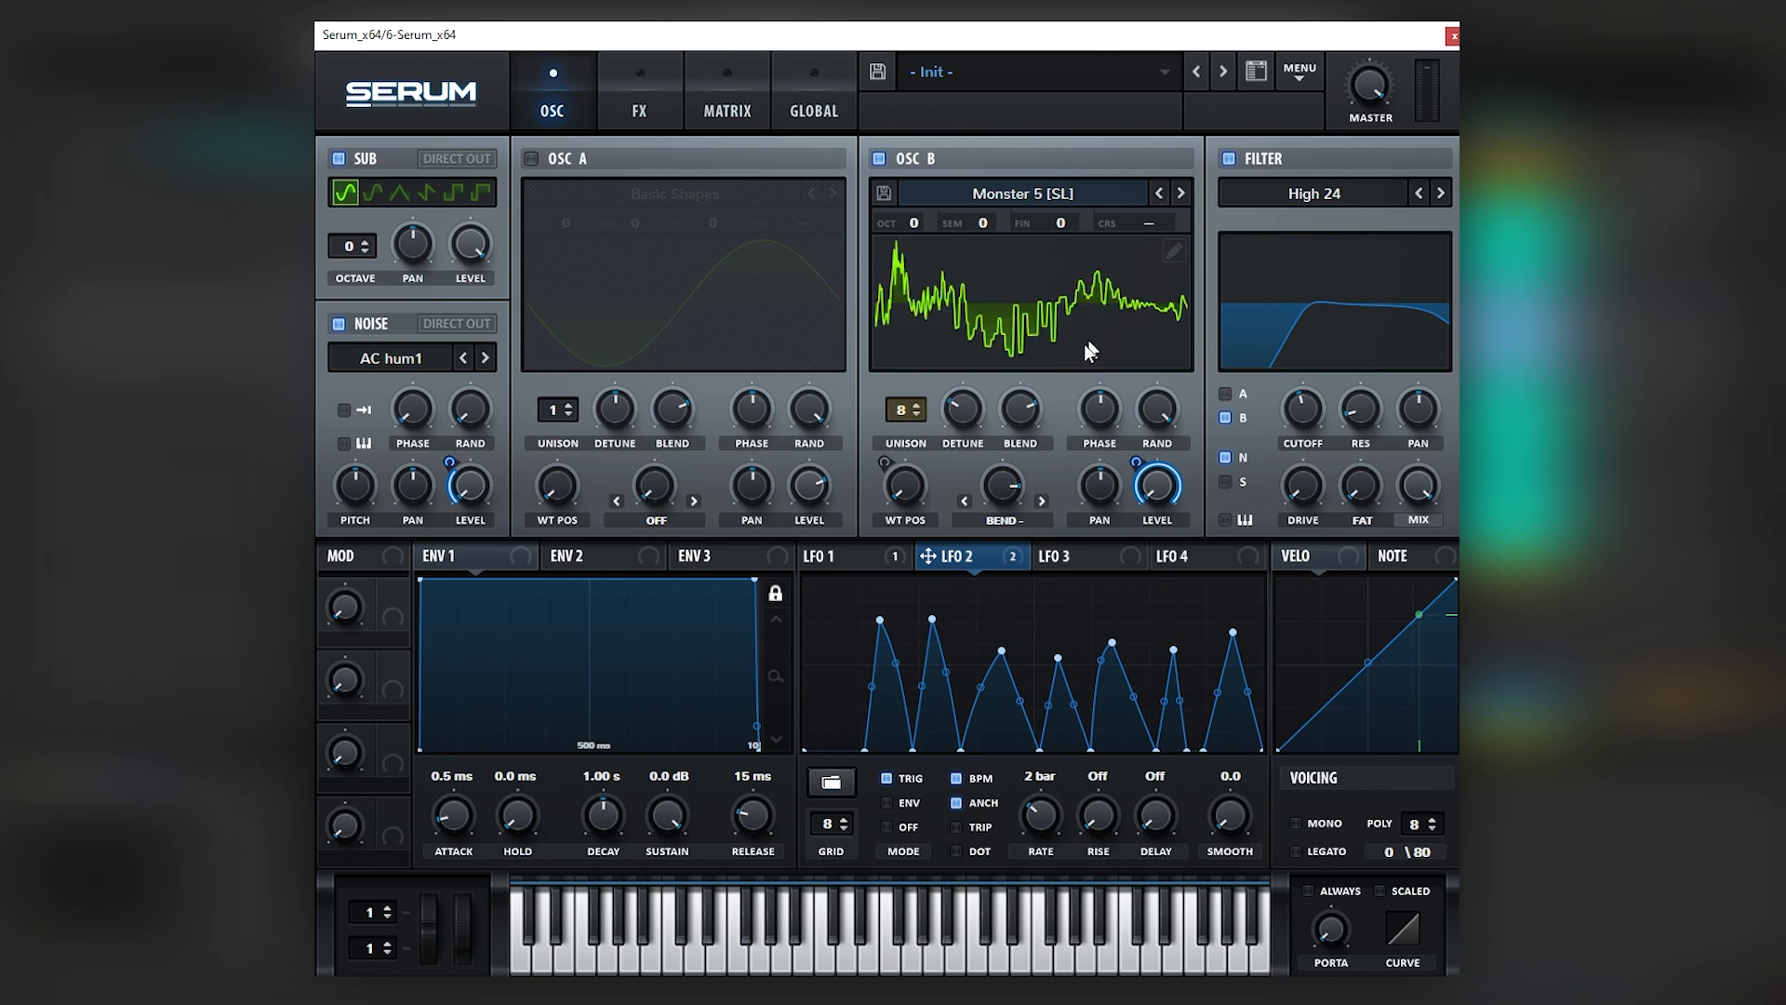
left_click_drag(1002, 481, 974, 586)
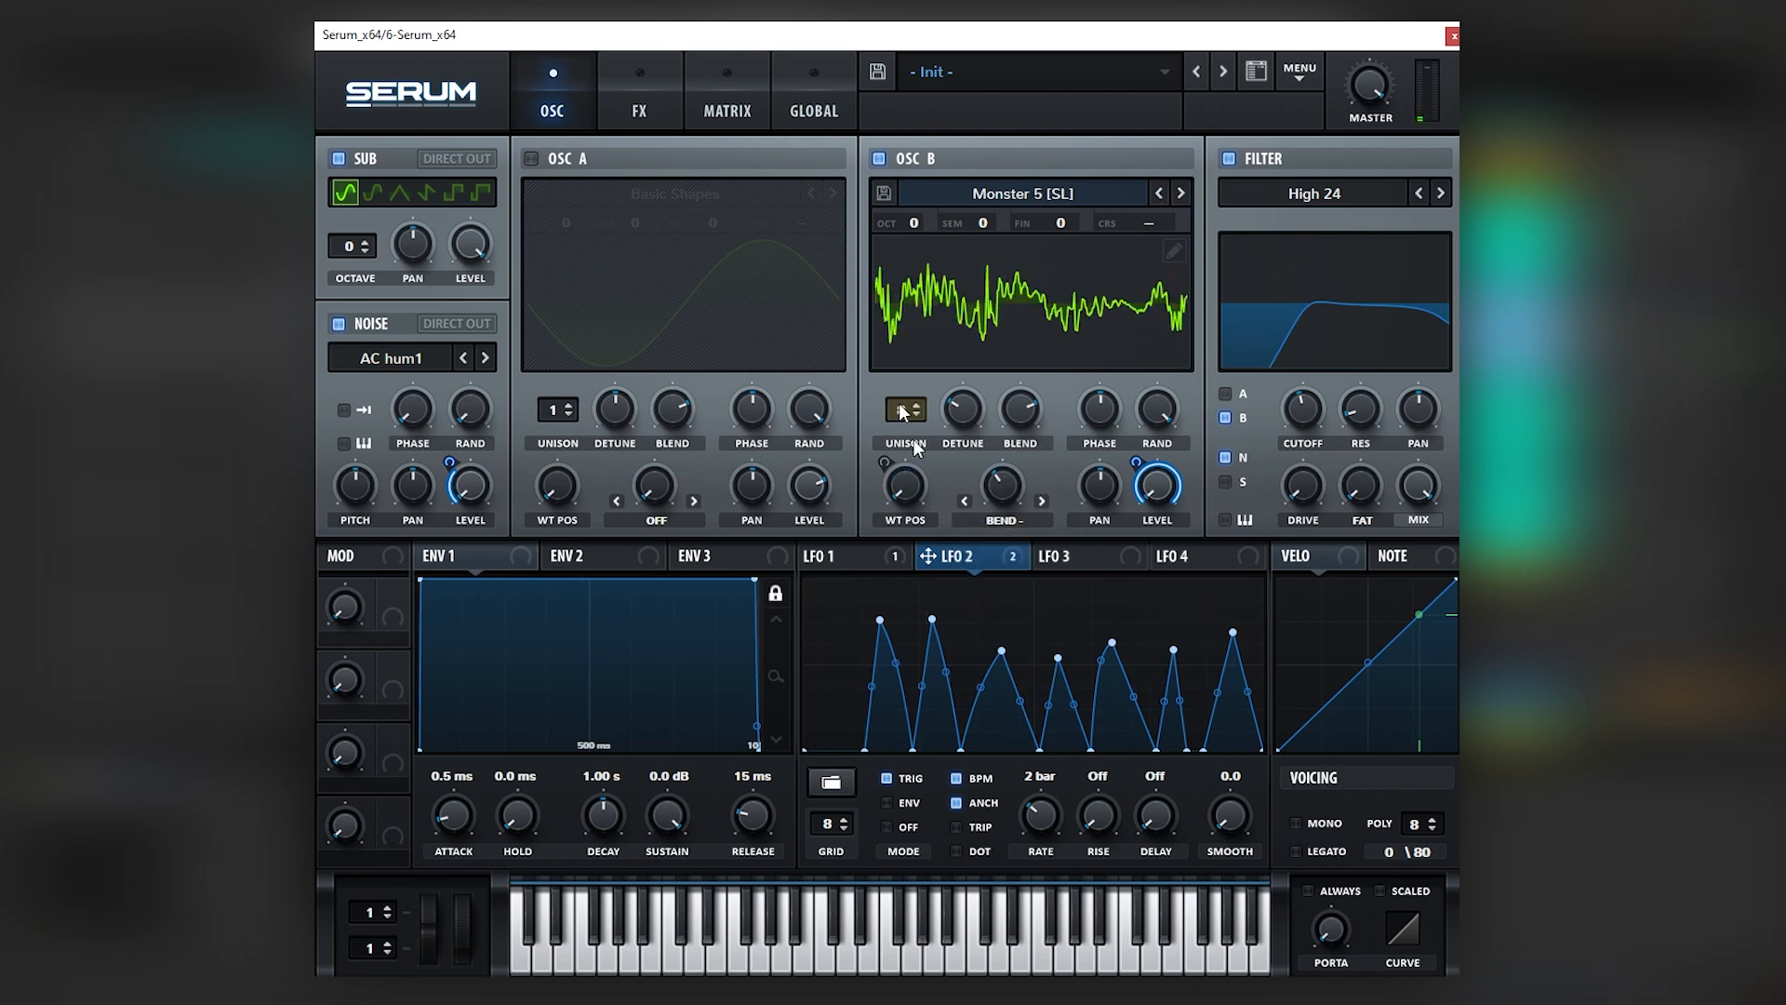
Examine the active effects in the chain, compare them with the oscillator settings and audition the patch
left_click(642, 107)
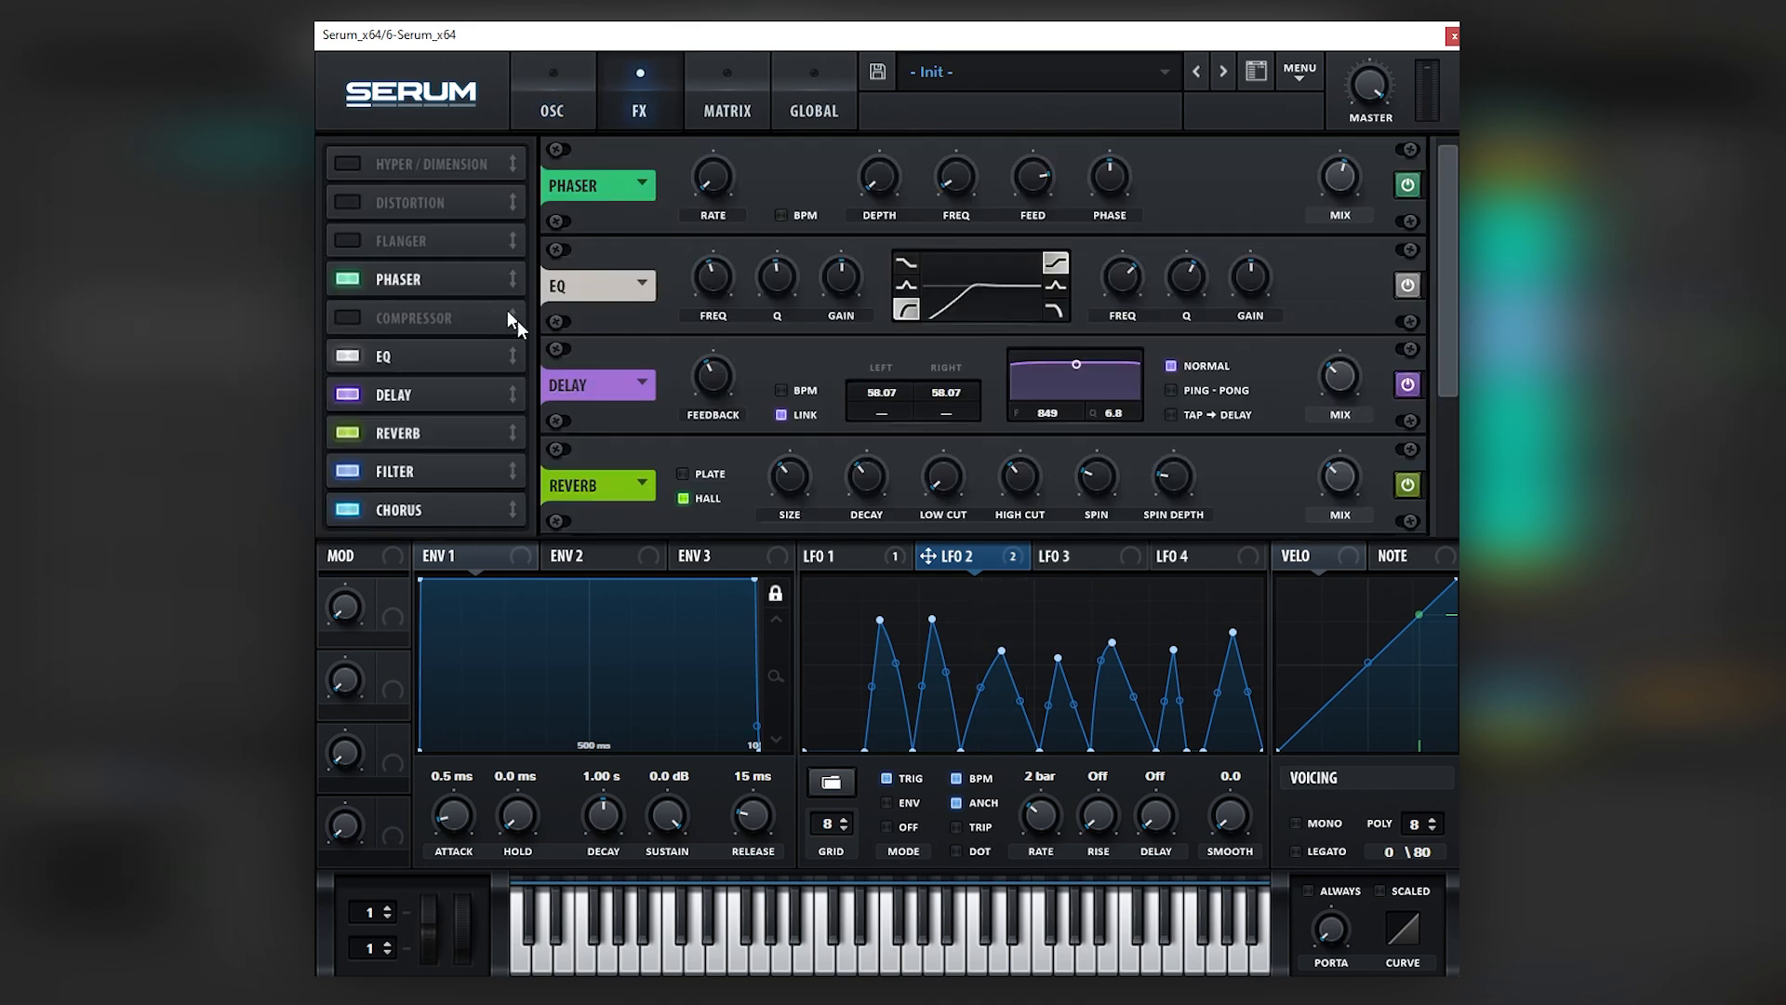
left_click(559, 91)
key("space")
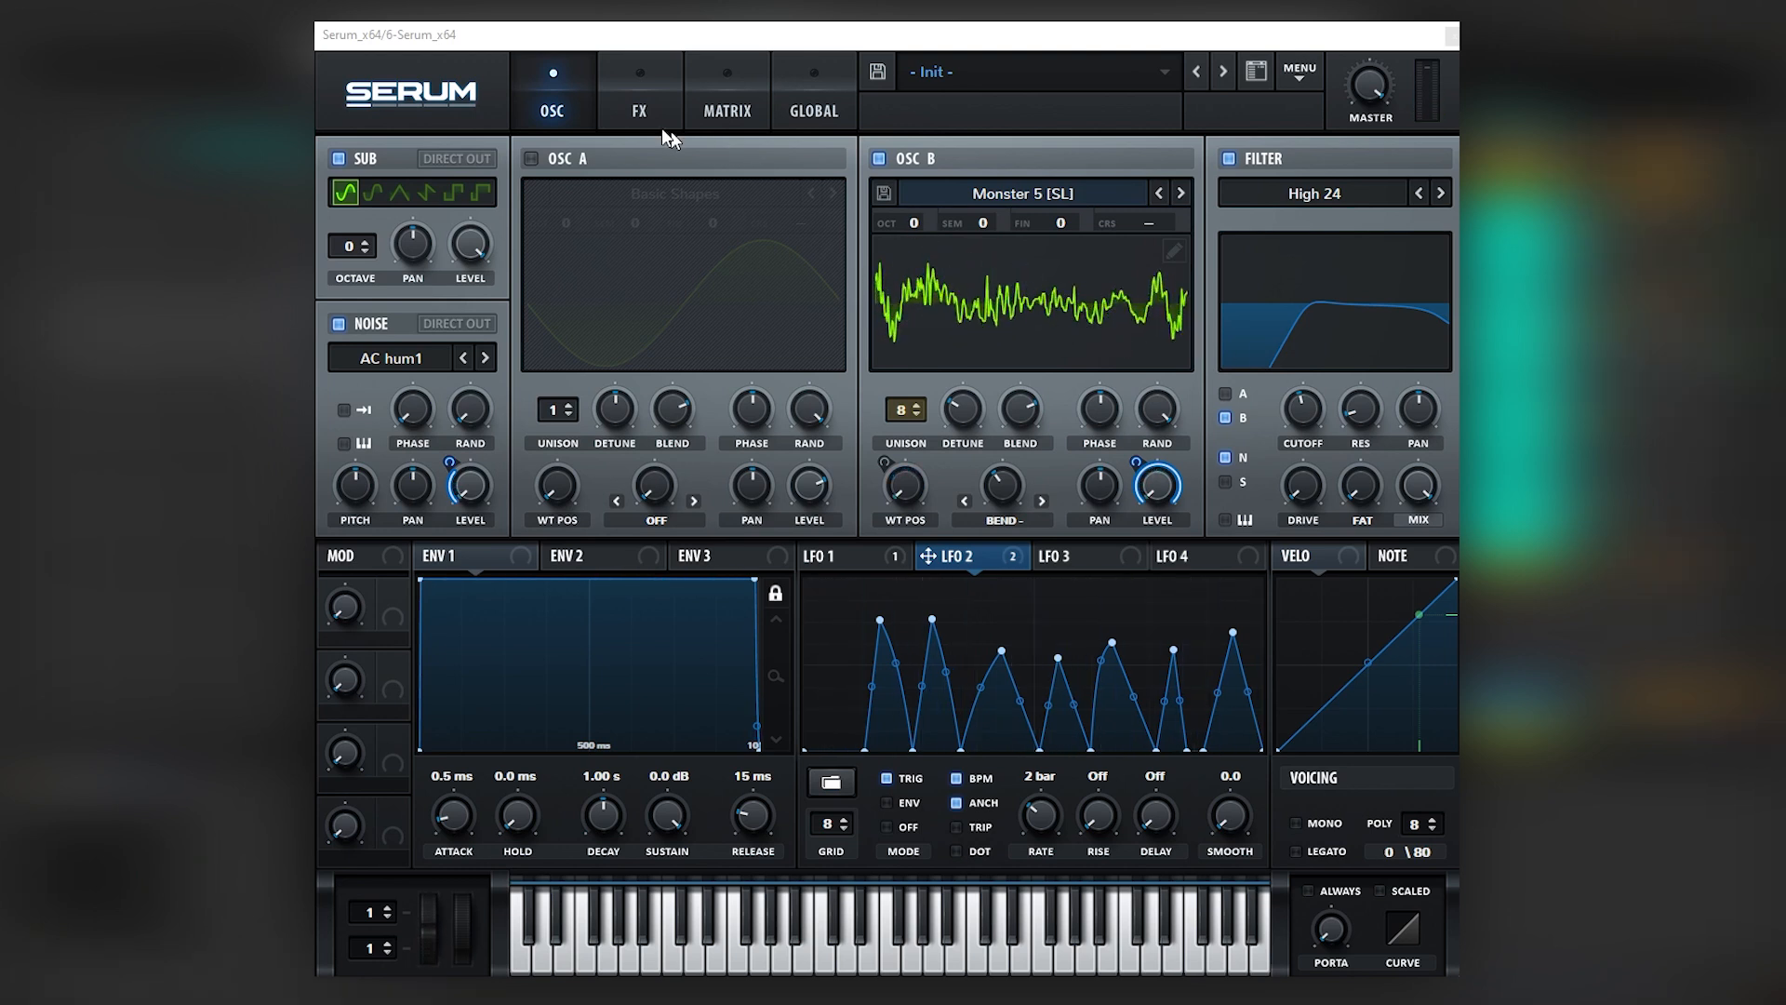
left_click(646, 107)
left_click(581, 93)
left_click(599, 92)
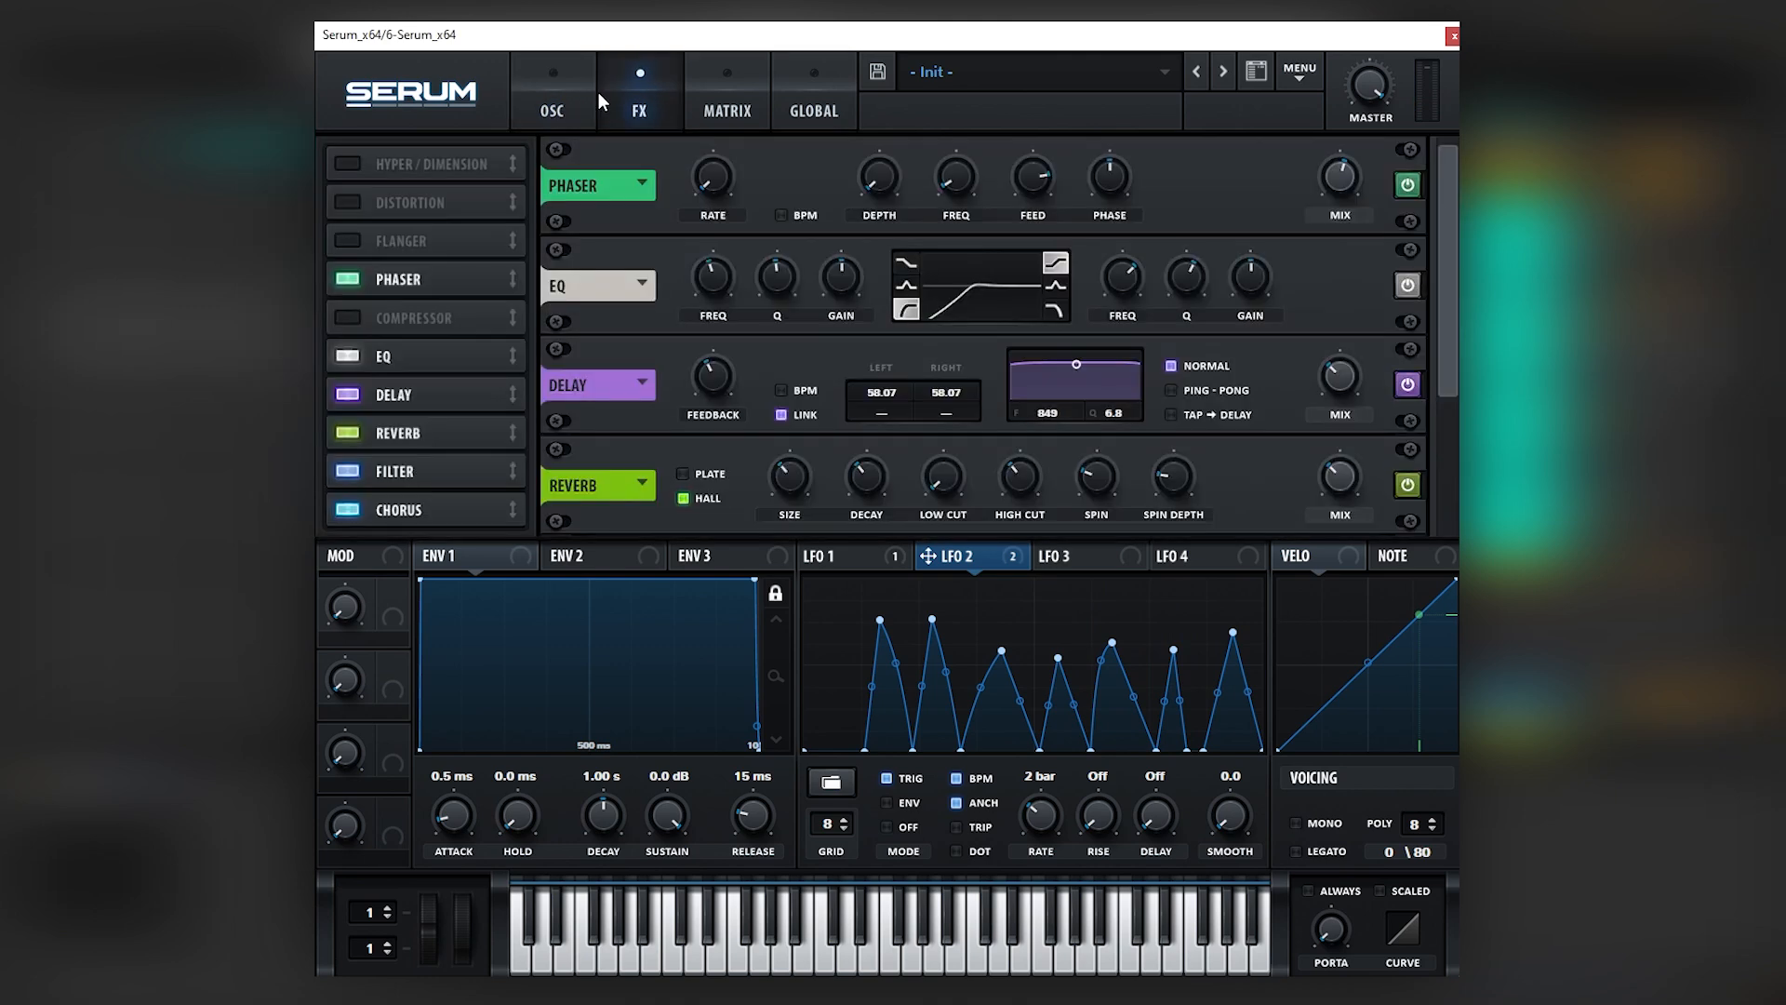
scroll(778, 421, "down", 2)
left_click(572, 101)
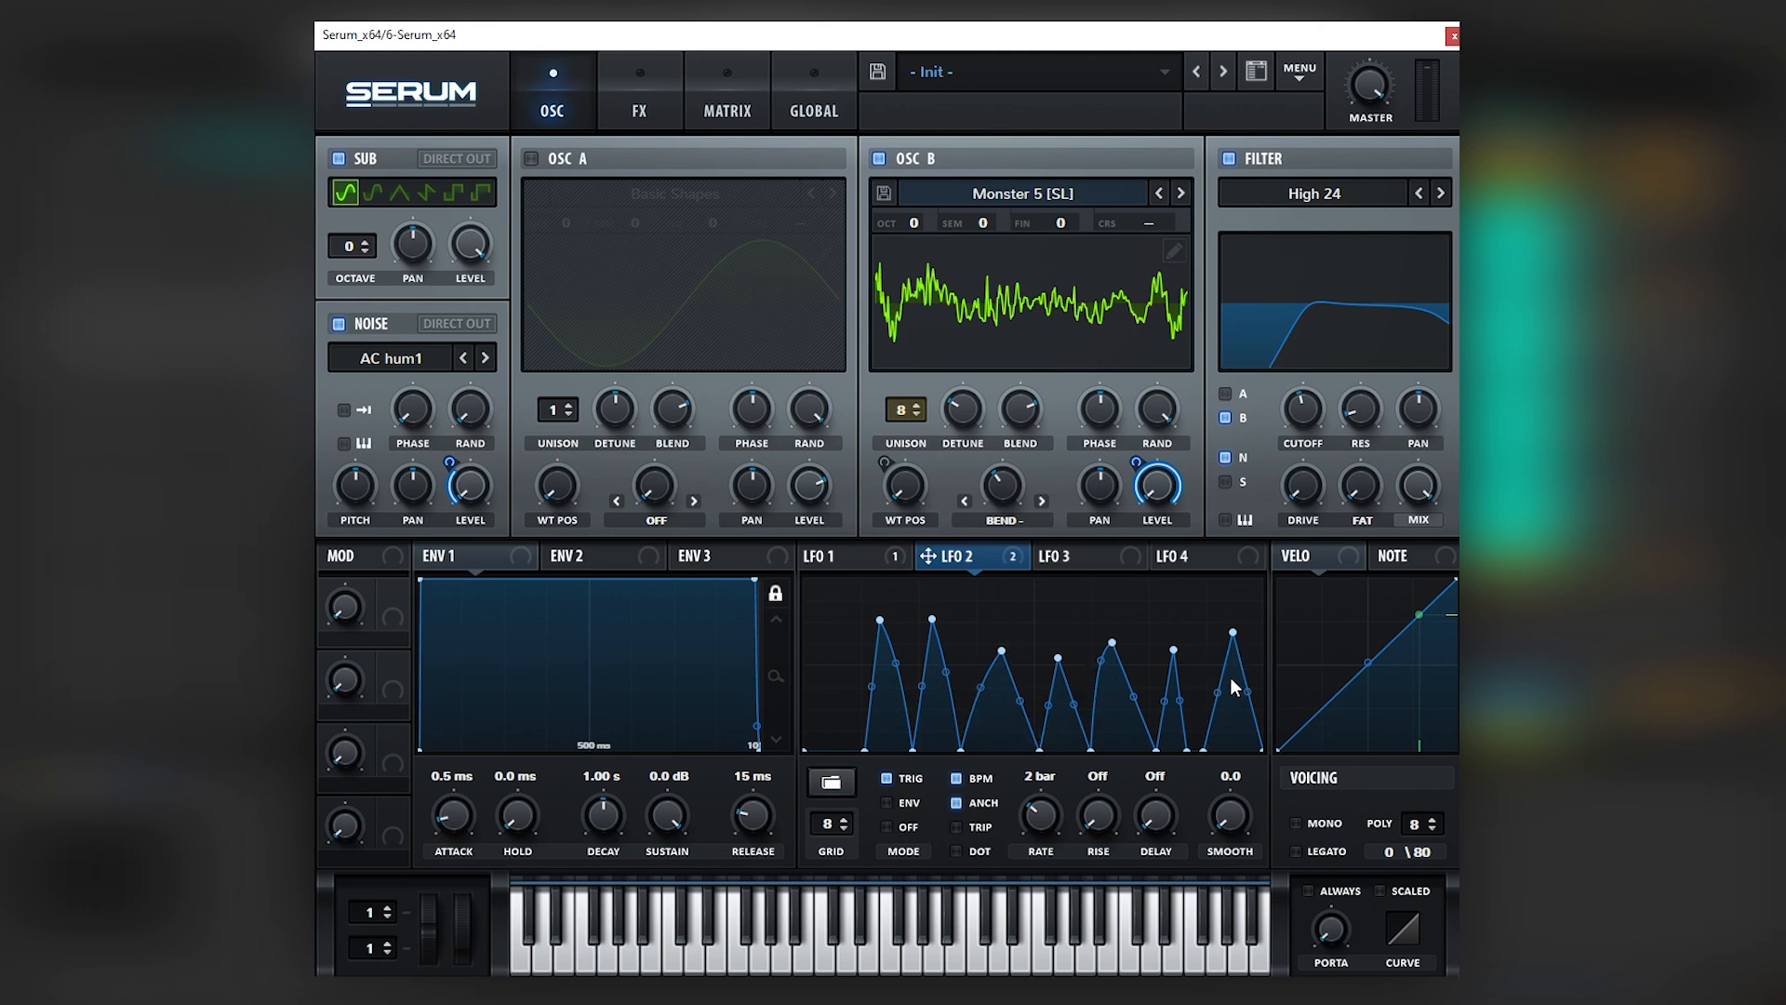
Change the filter type from High 24 to Phs 36-, set its cutoff to about 542 Hz and adjust the drive
left_click(1234, 201)
mouse_move(1284, 286)
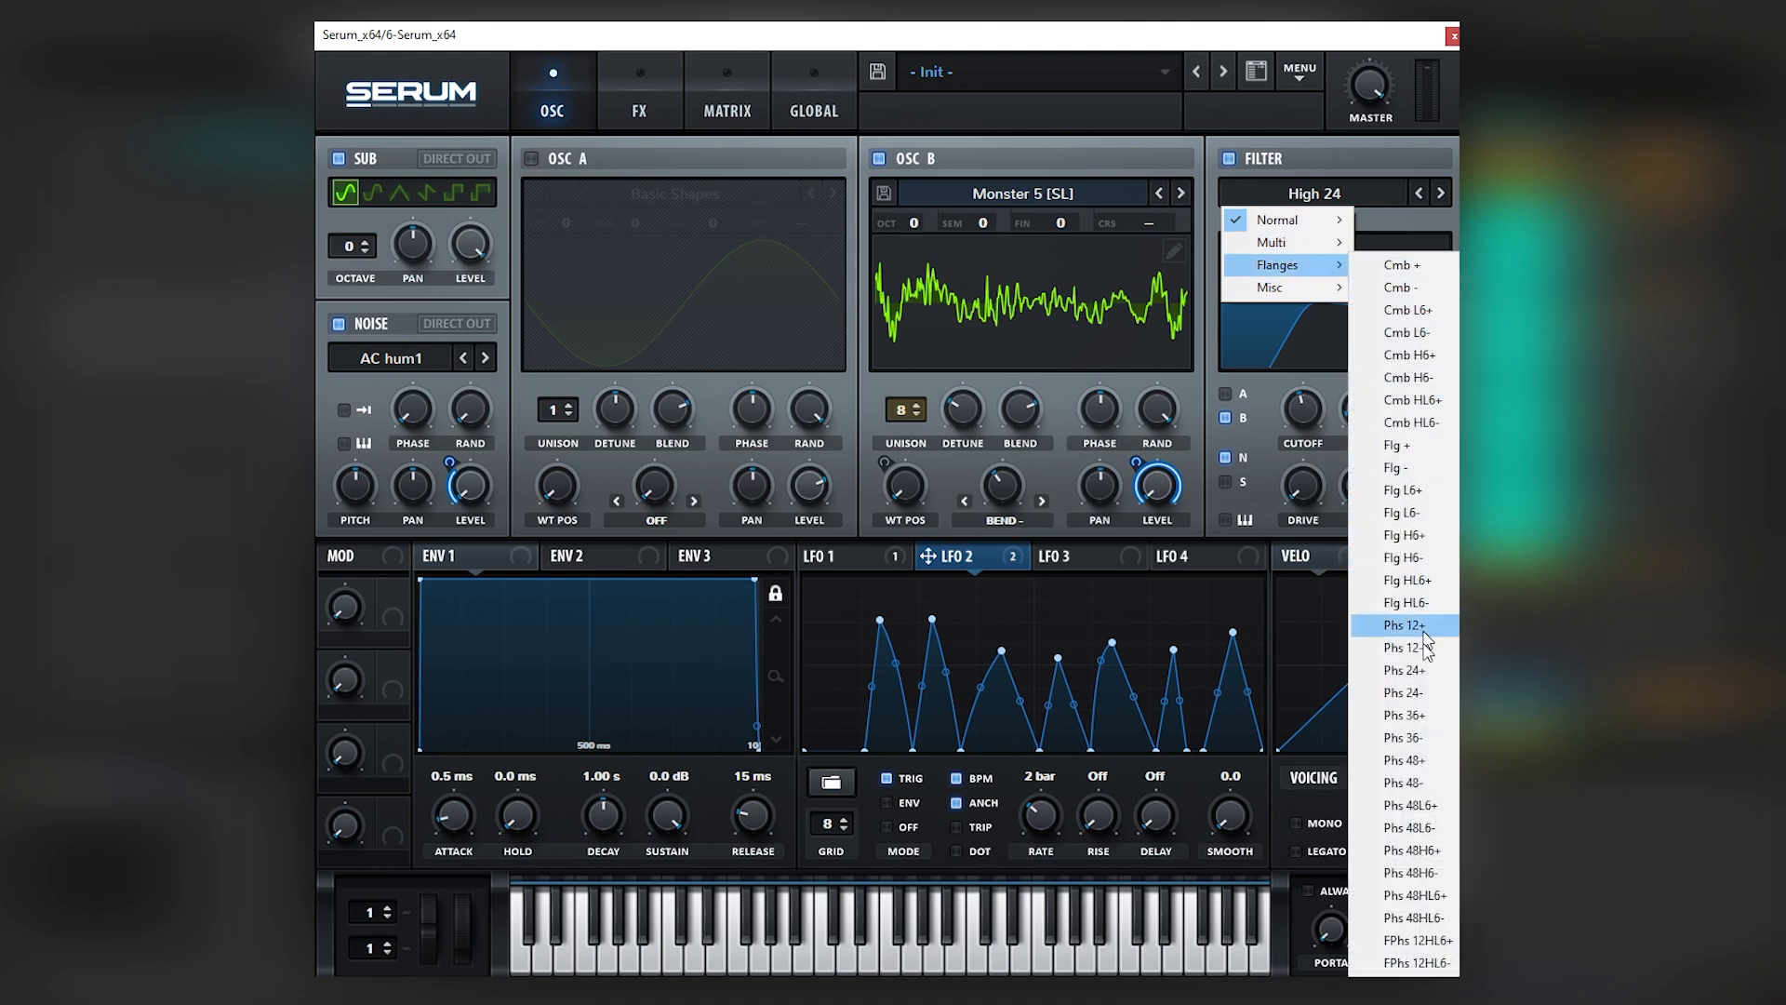
left_click(1423, 758)
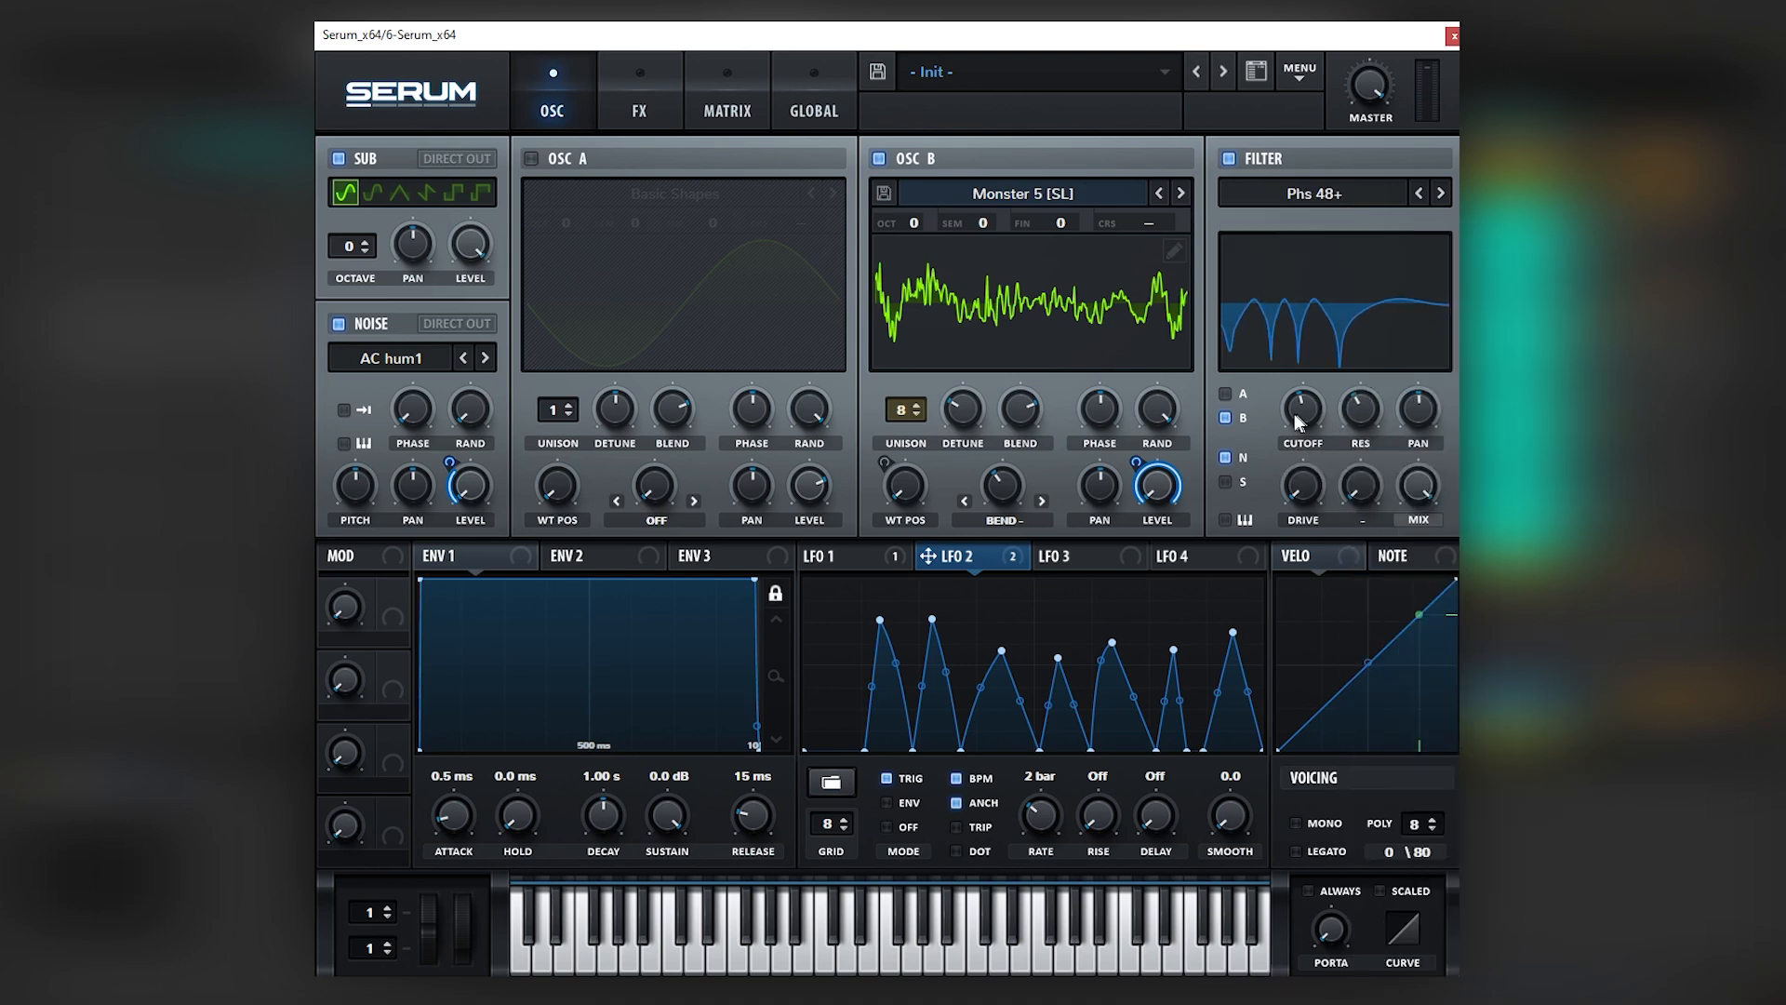
mouse_move(1296, 403)
left_mouse_down()
mouse_move(1312, 367)
mouse_move(1308, 432)
mouse_move(1310, 410)
left_mouse_up()
left_click(1418, 193)
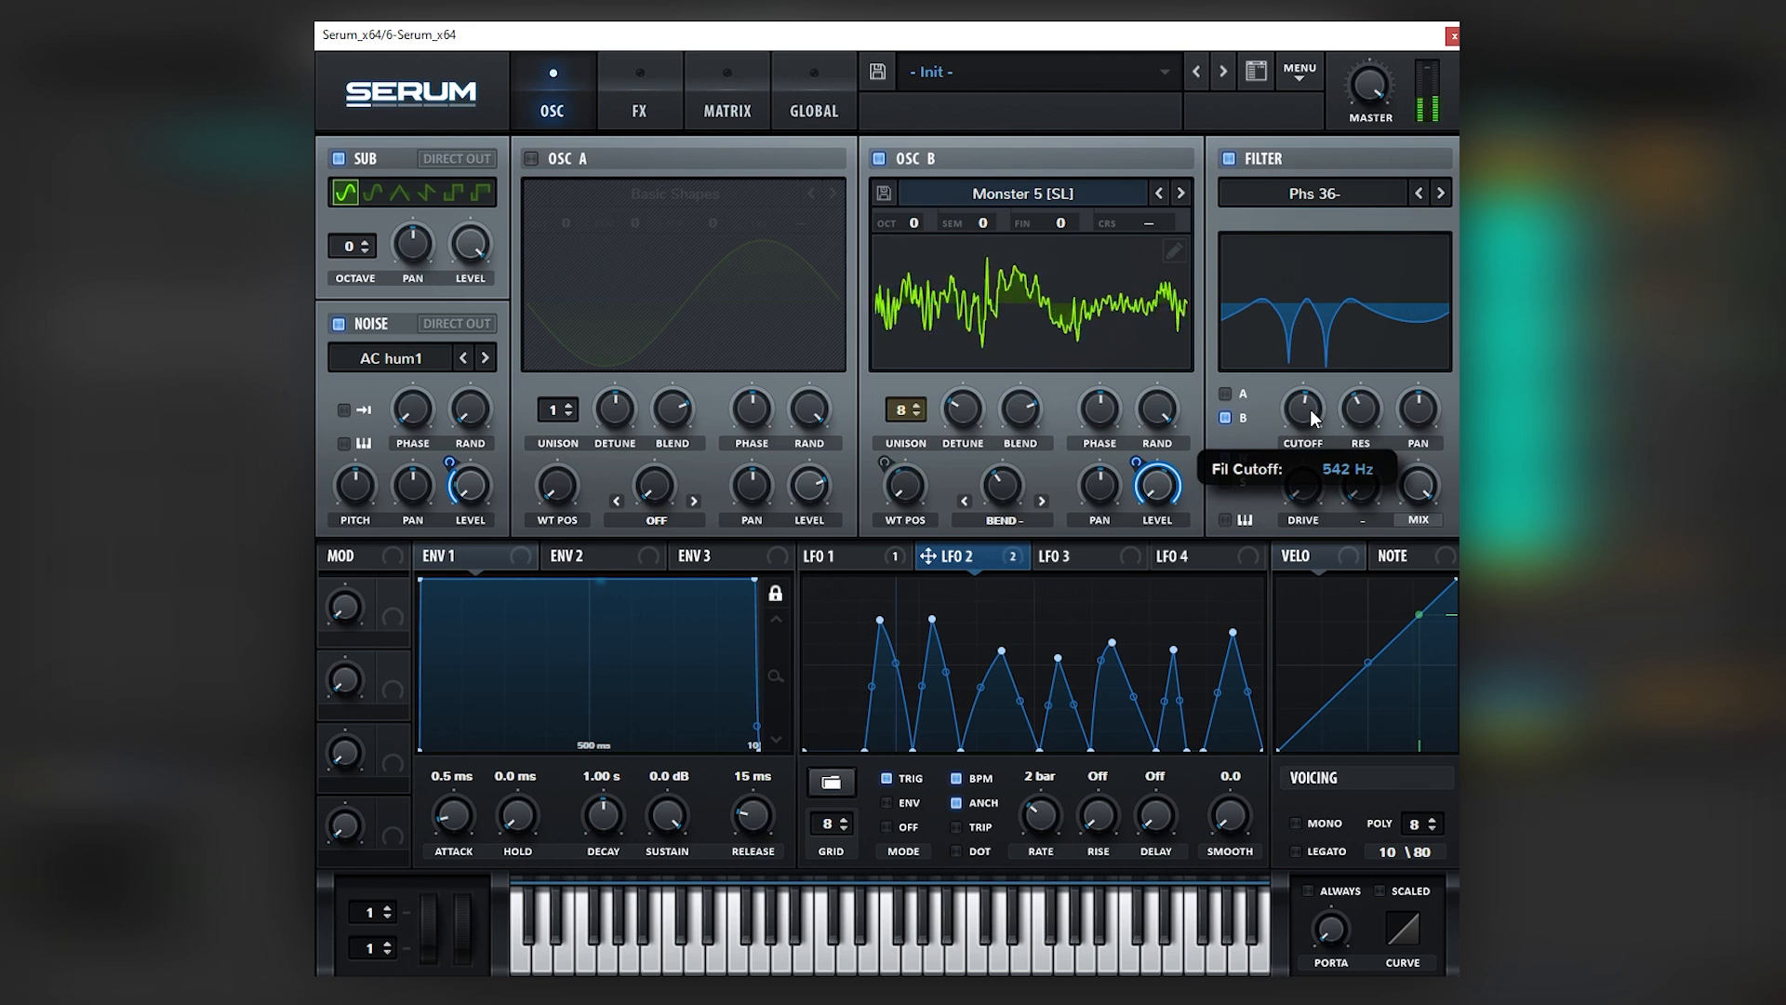
mouse_move(1308, 484)
left_mouse_down()
mouse_move(1325, 428)
mouse_move(1299, 489)
left_mouse_up()
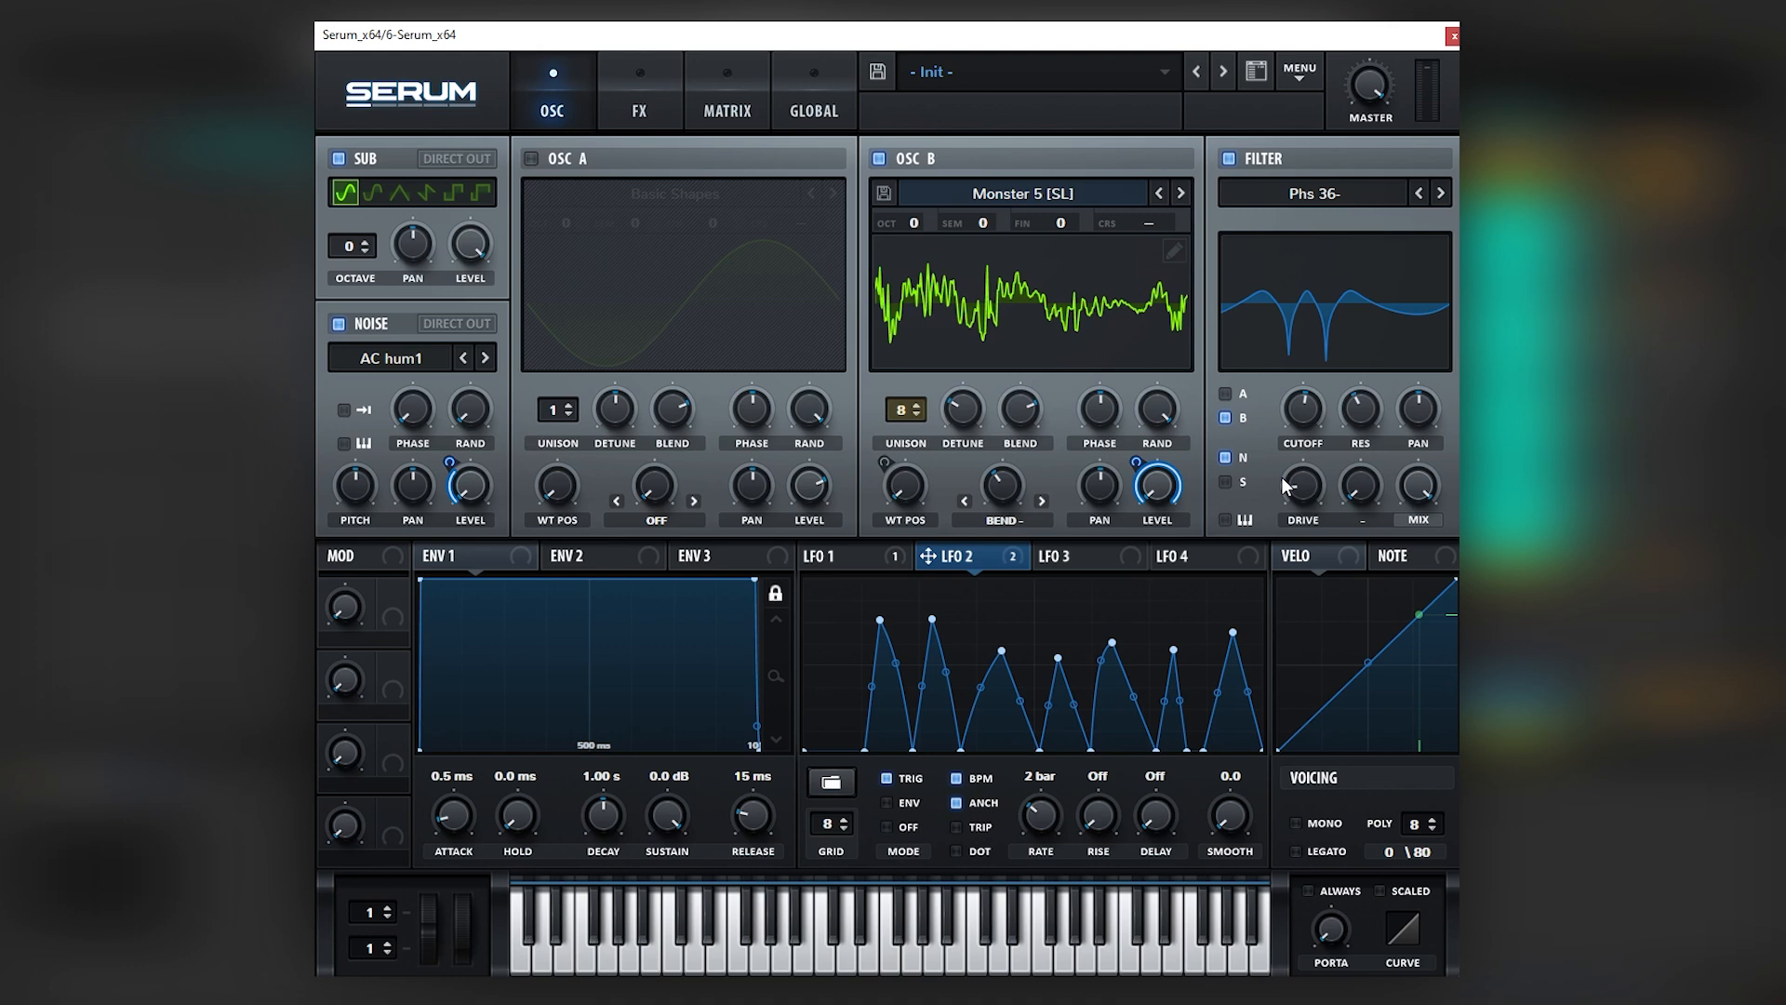
On the next Serum instance, raise the frequencies of both EQ bands and check the chorus settings
left_click(1524, 327)
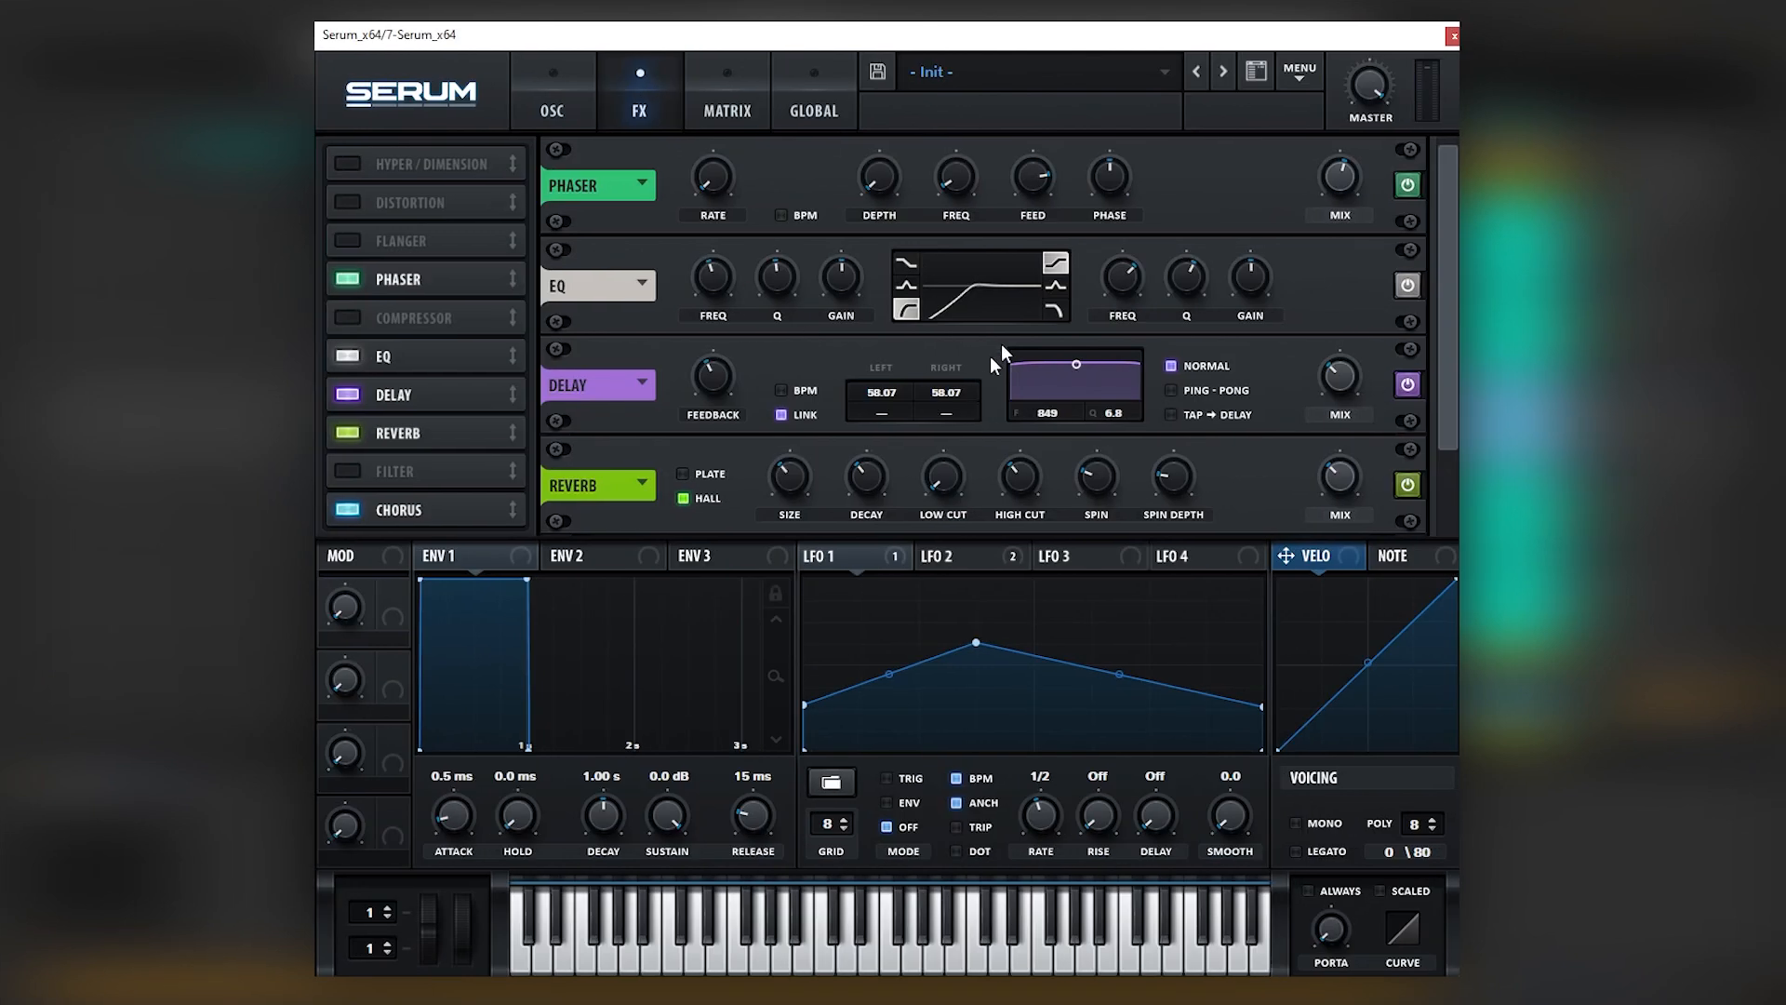
left_click_drag(1114, 277, 1116, 249)
left_click_drag(707, 287, 734, 245)
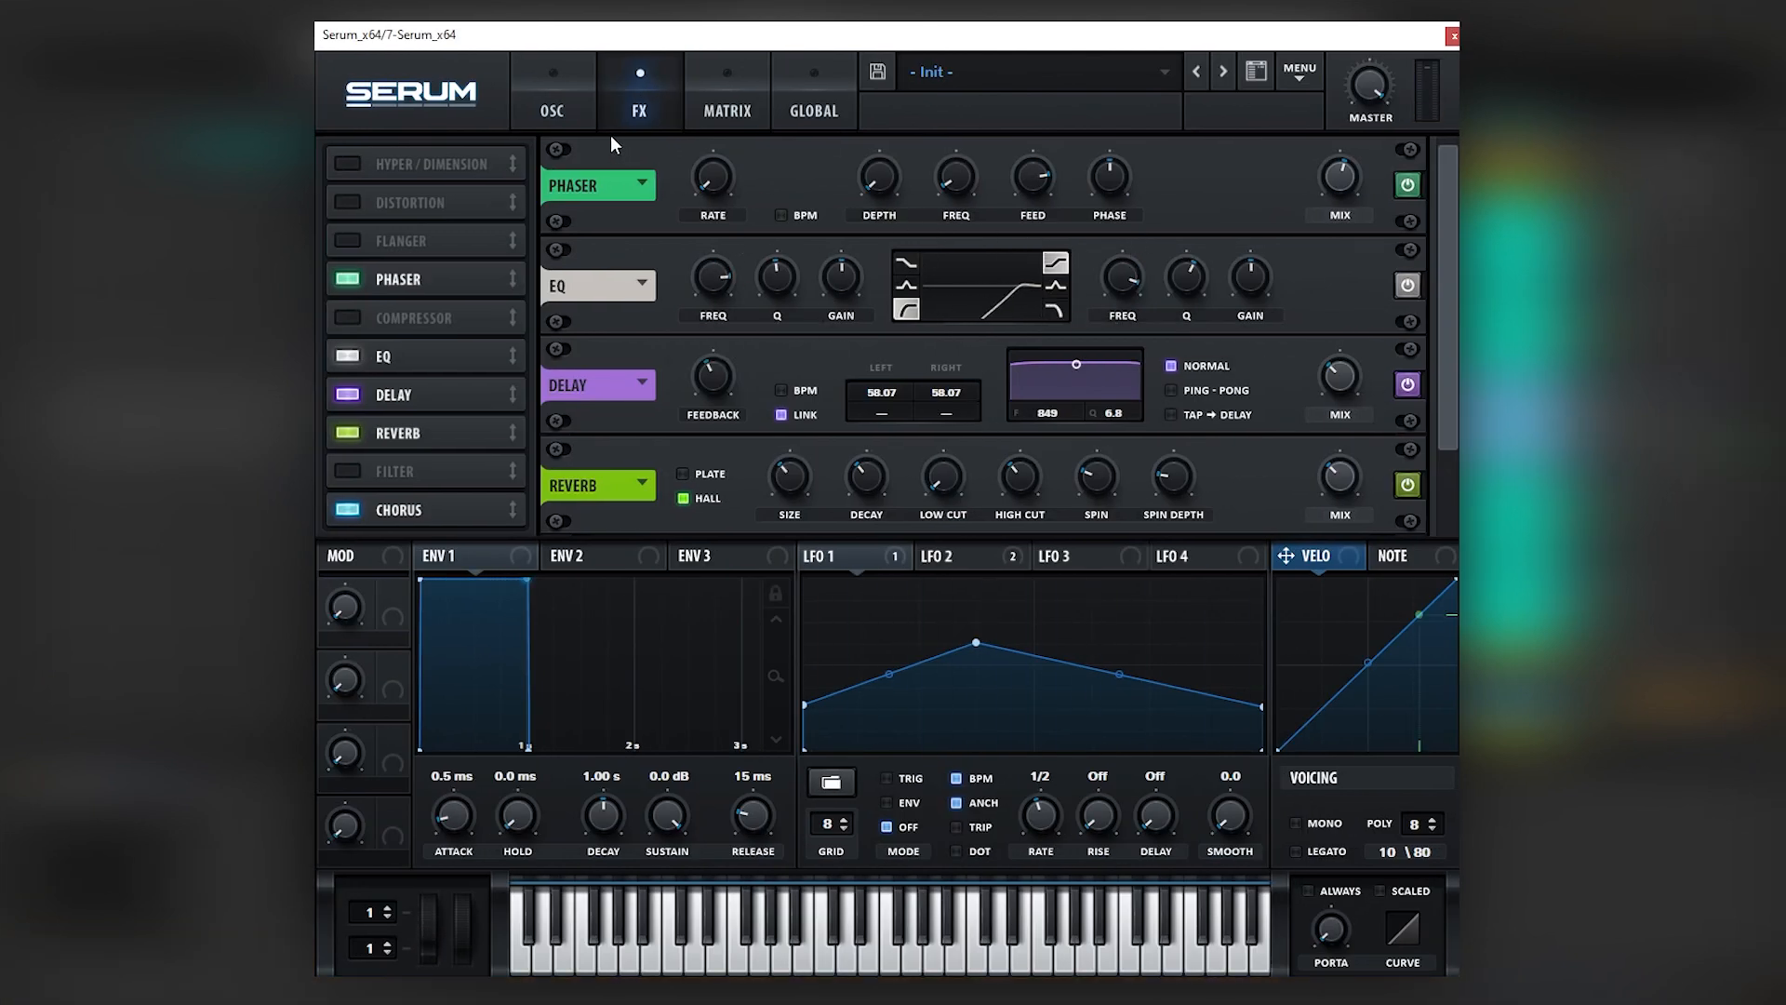
left_click(387, 513)
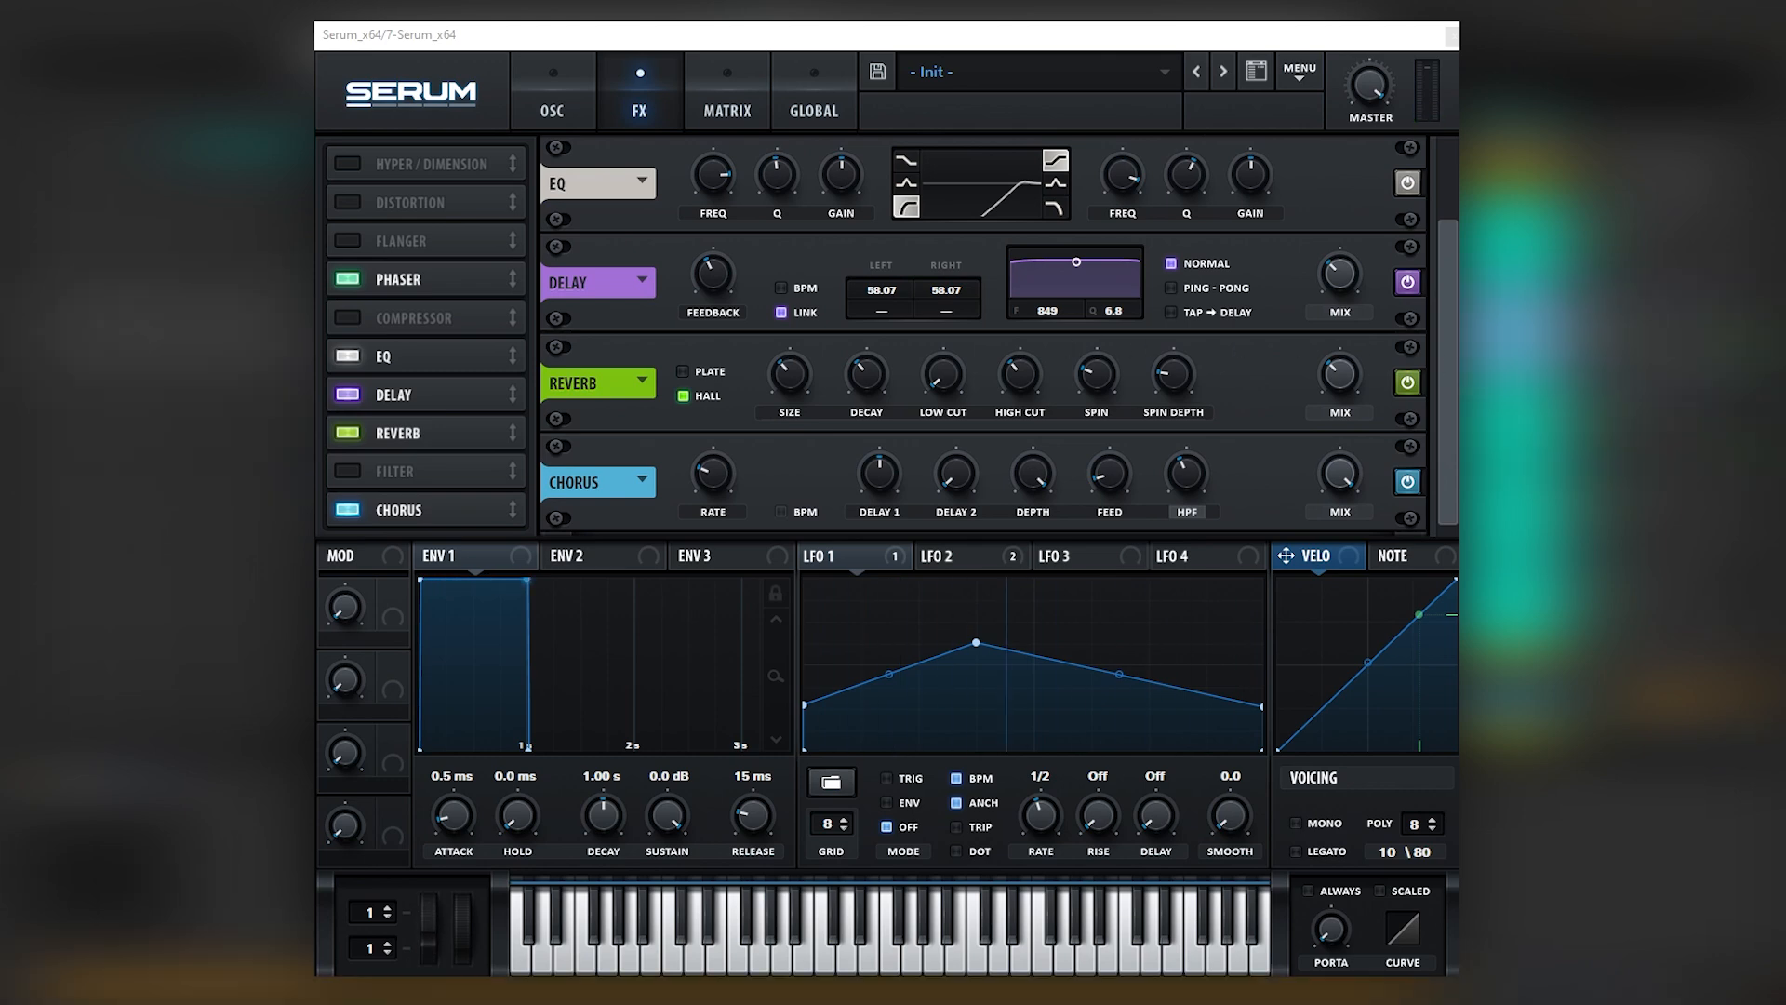
Audition other wavetables for OSC B and set it to Asymmetric
left_click(552, 103)
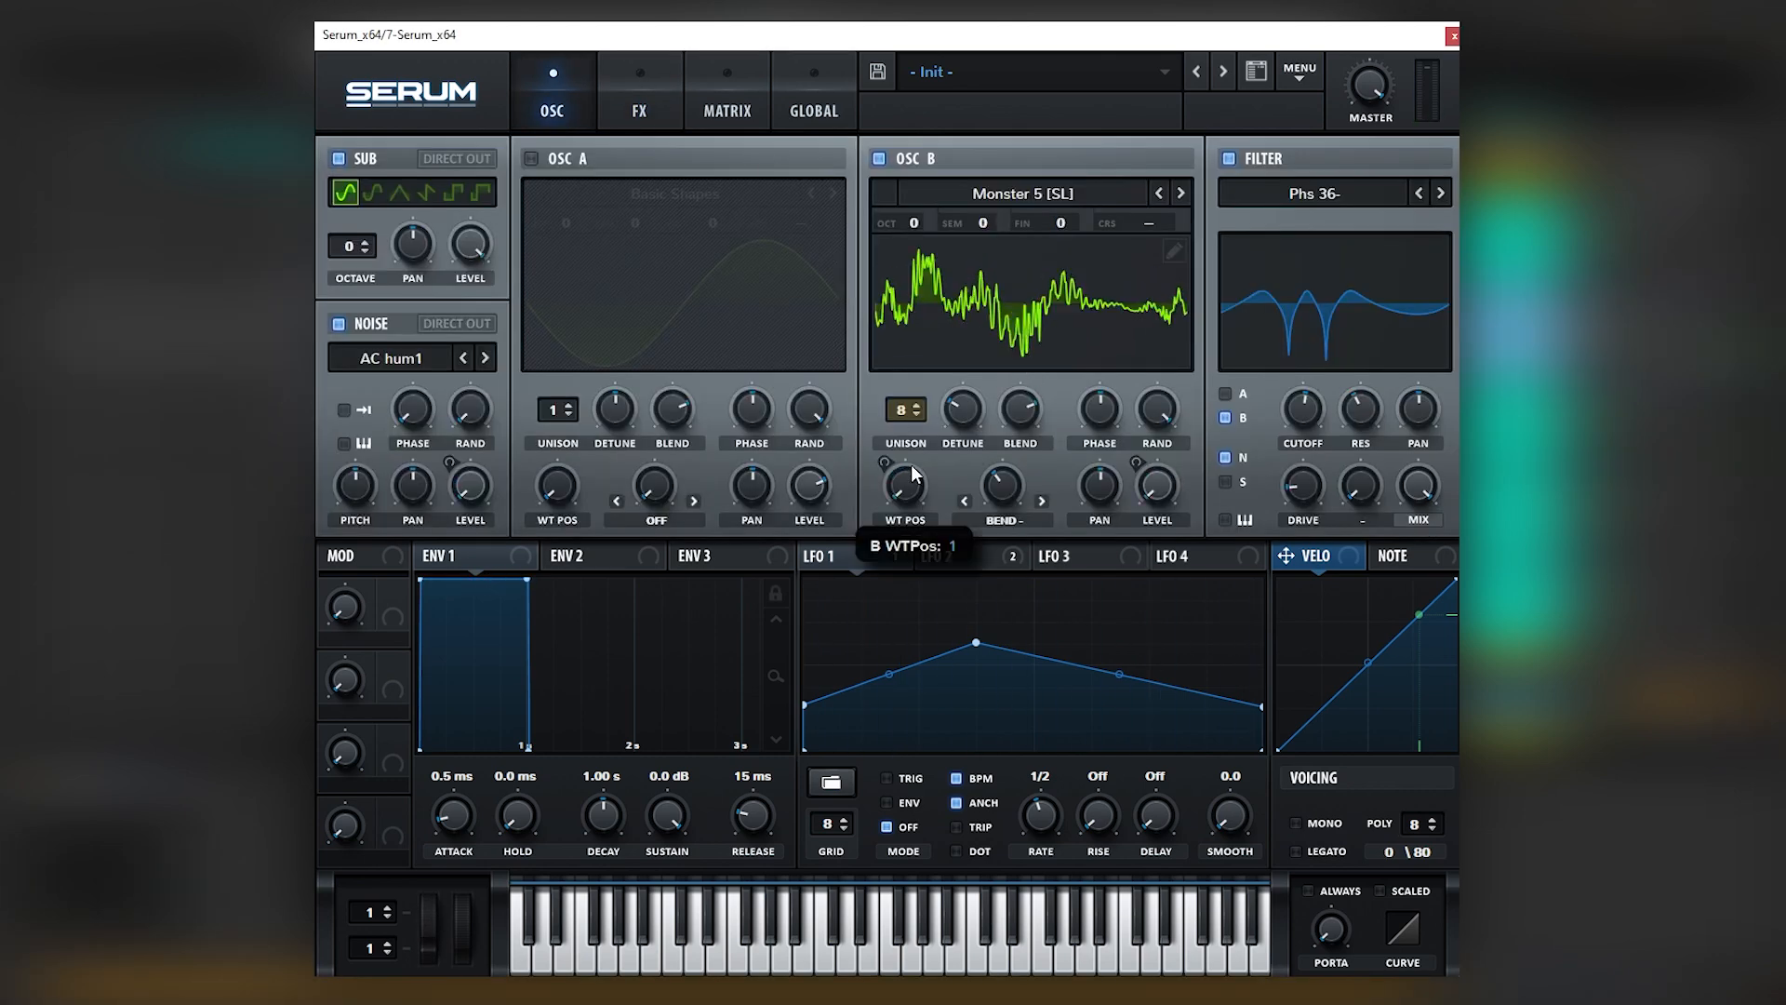
left_click(1158, 194)
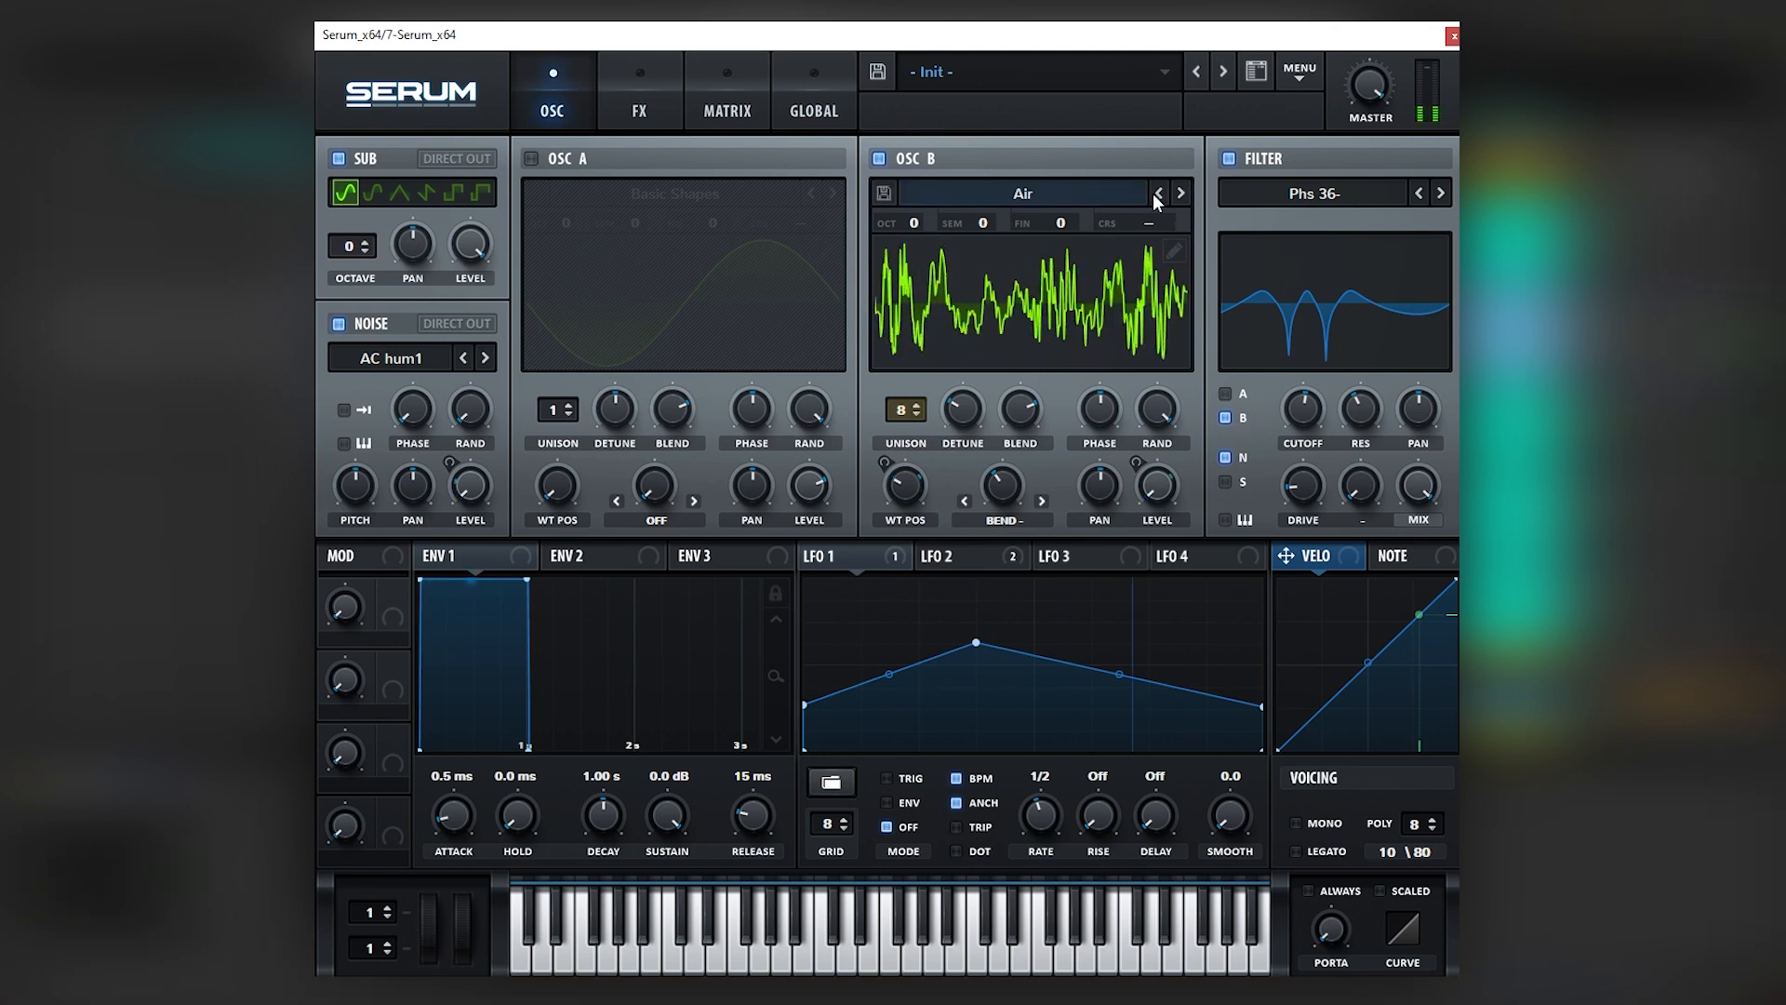
left_click(1181, 192)
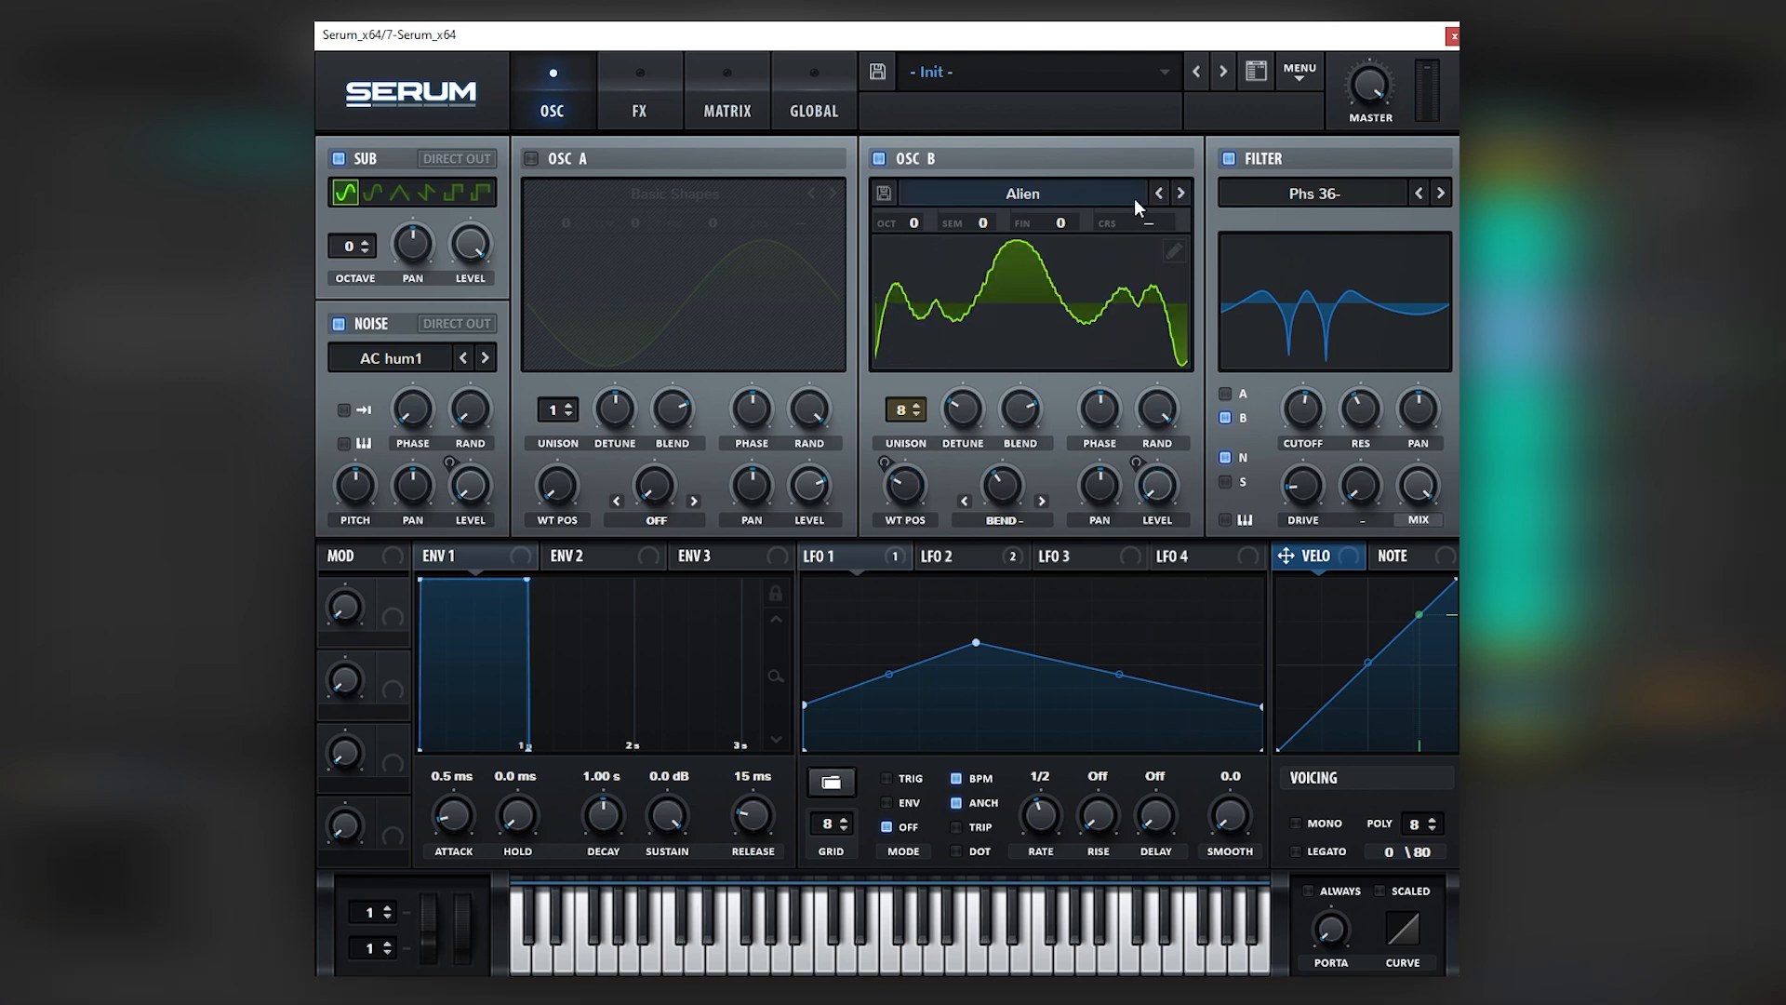
left_click(1158, 192)
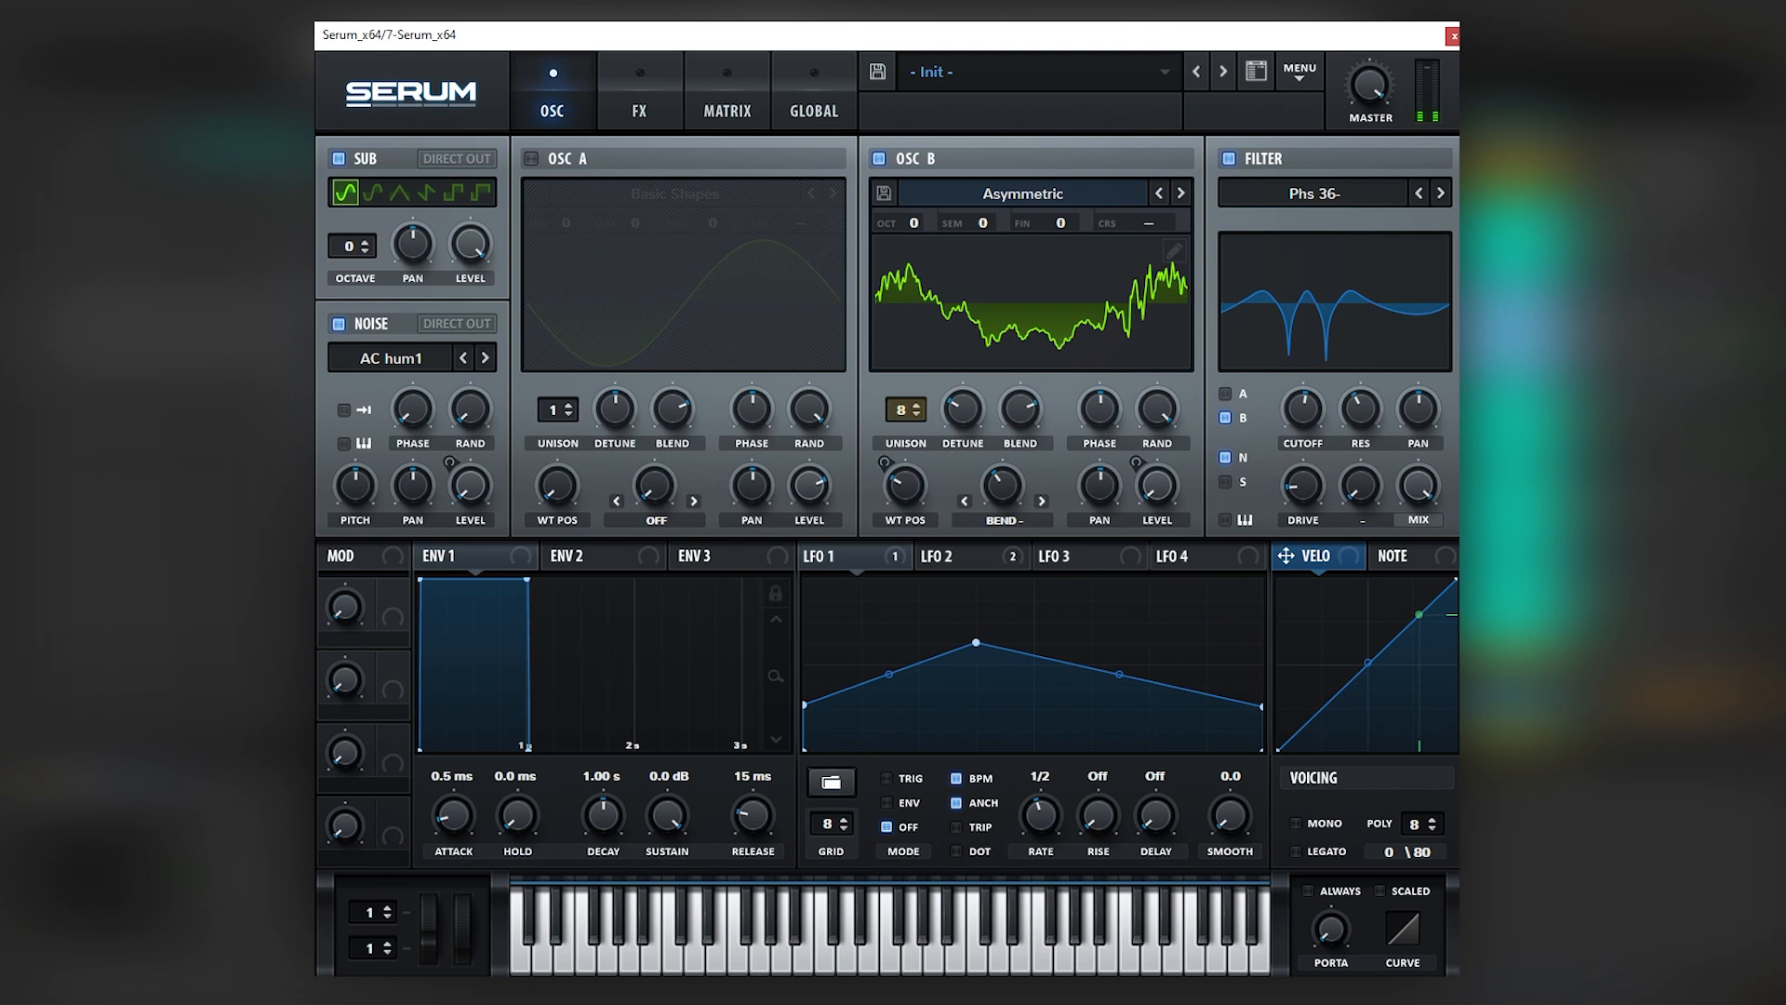
key("space")
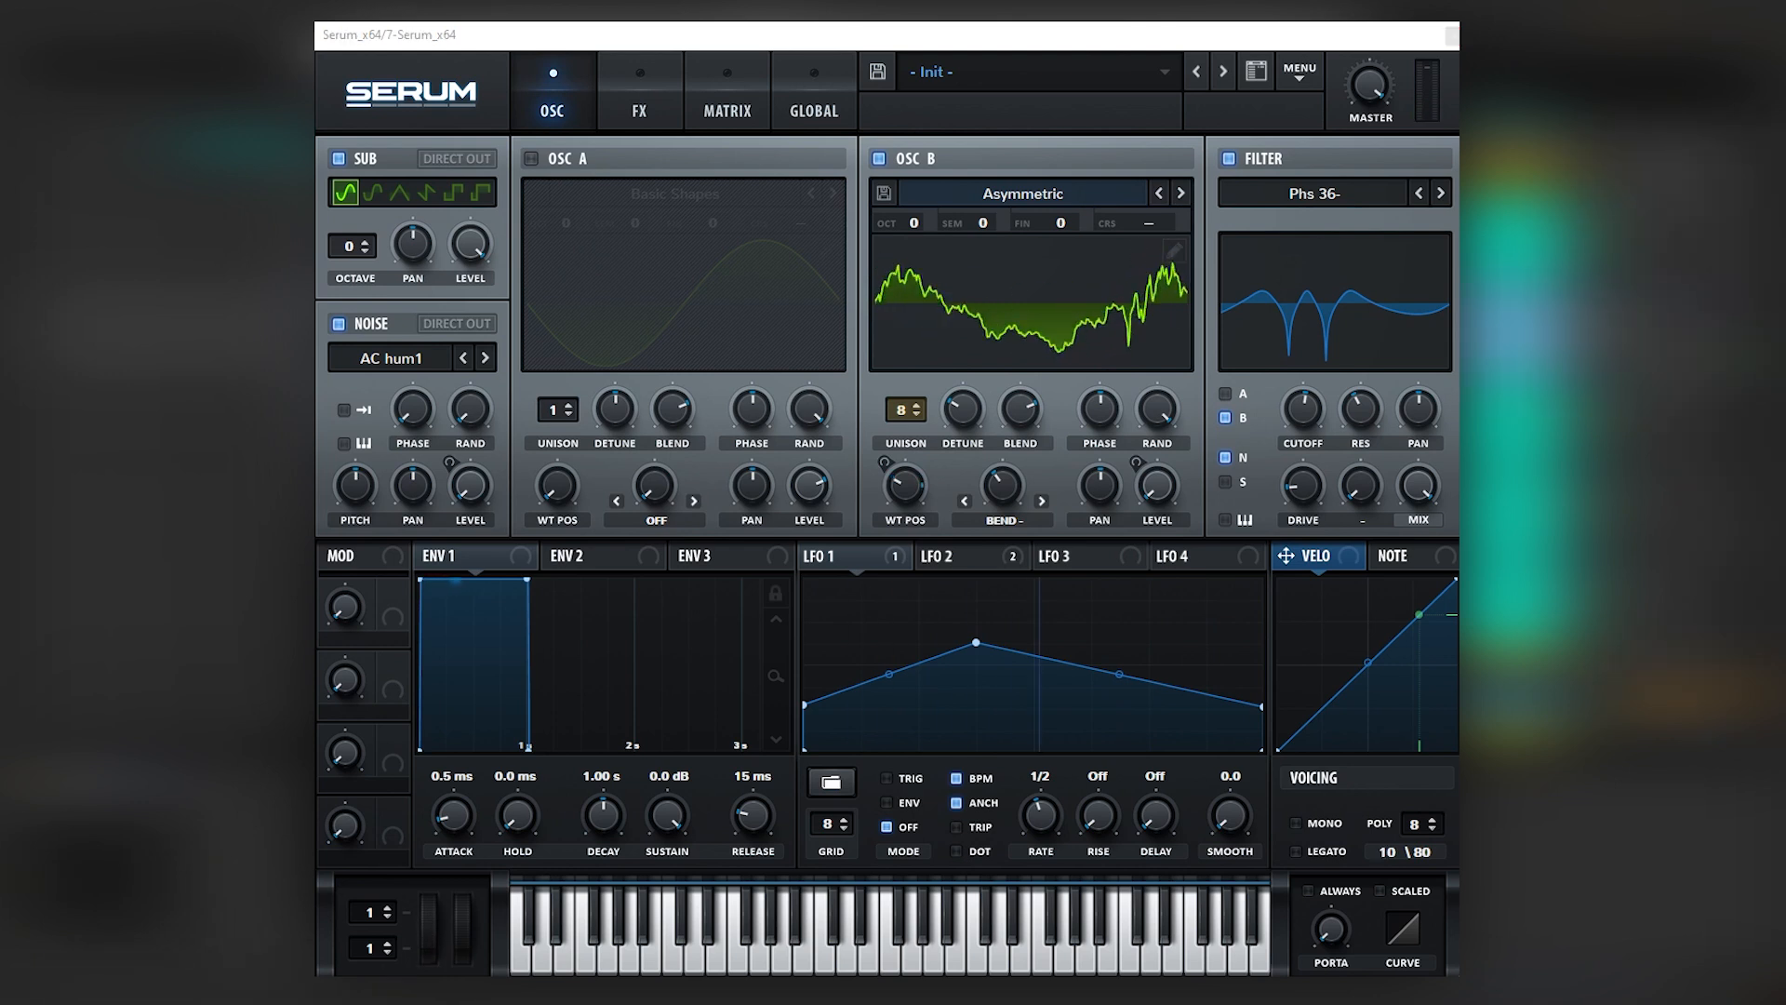